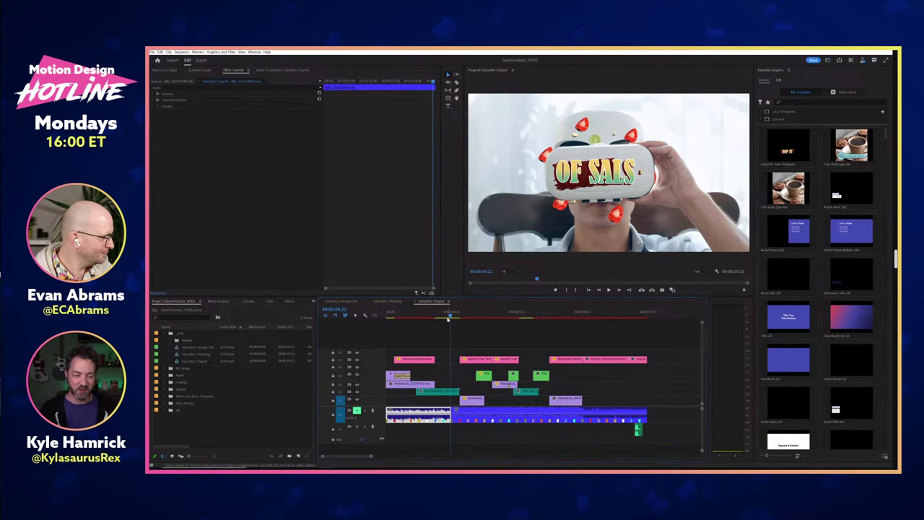
Step: Review the promo edit at the "OF SALSA", "DIP IT" and "MULTIPLAYER" title shots in the sequence
{"action": "left_click", "coordinate": [453, 316]}
{"action": "left_click", "coordinate": [456, 317]}
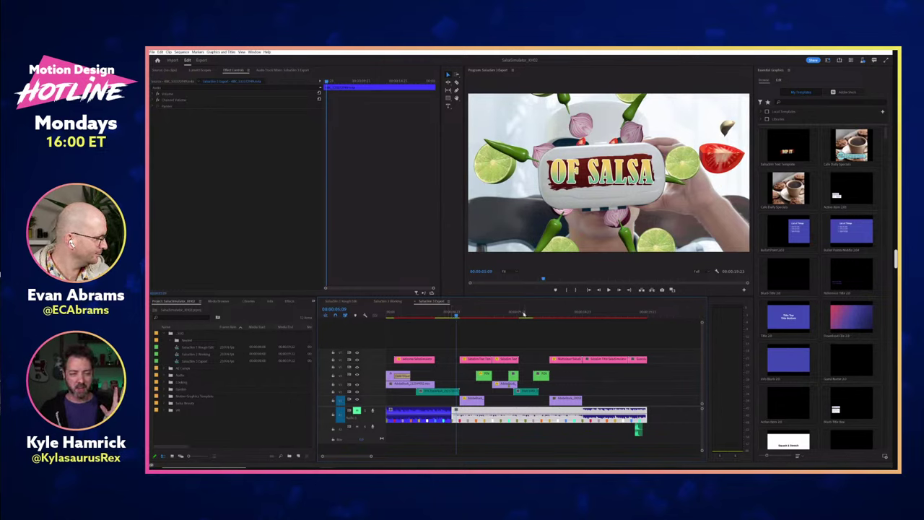
{"action": "left_click", "coordinate": [526, 314]}
{"action": "mouse_move", "coordinate": [523, 315]}
{"action": "left_mouse_down"}
{"action": "mouse_move", "coordinate": [506, 314]}
{"action": "mouse_move", "coordinate": [521, 316]}
{"action": "left_mouse_up"}
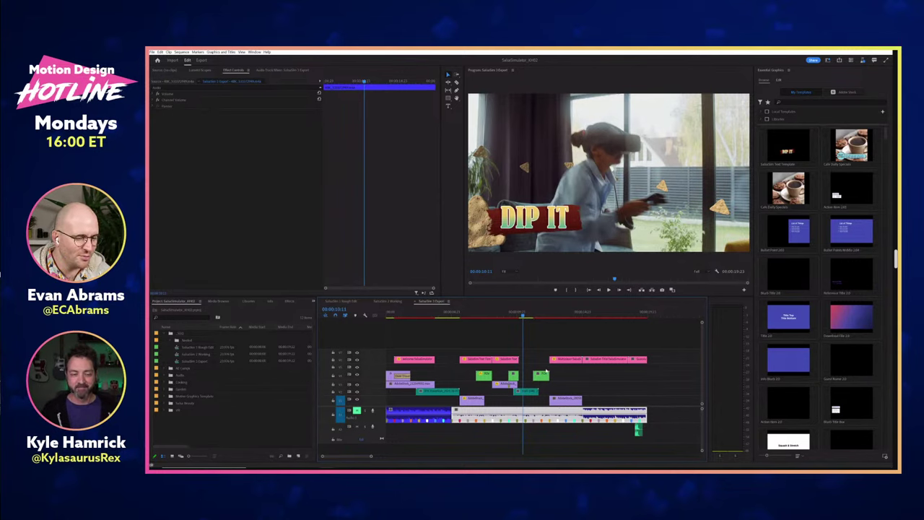
{"action": "left_click", "coordinate": [563, 314]}
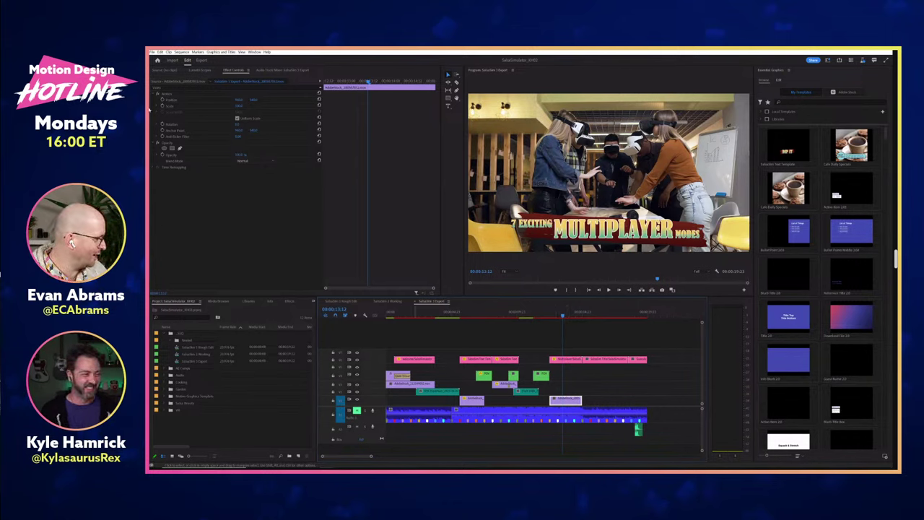
{"action": "left_click", "coordinate": [151, 52]}
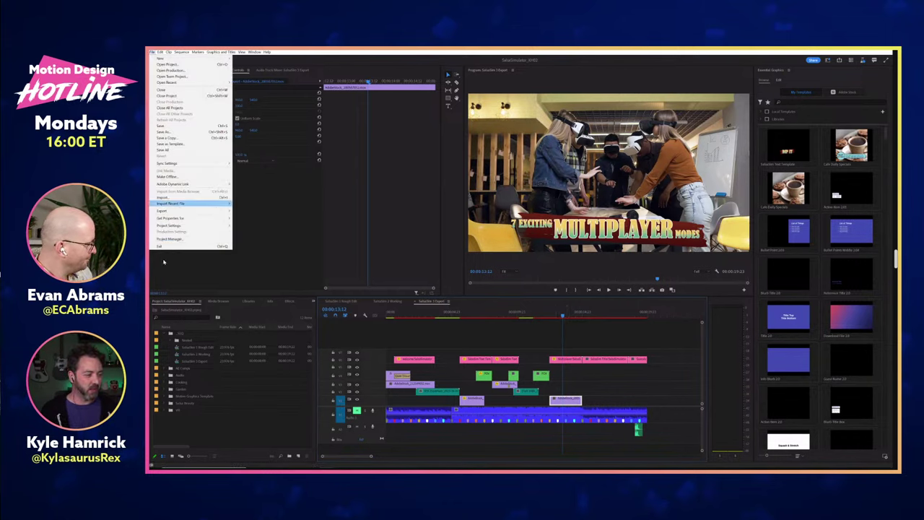
{"action": "left_click", "coordinate": [454, 243]}
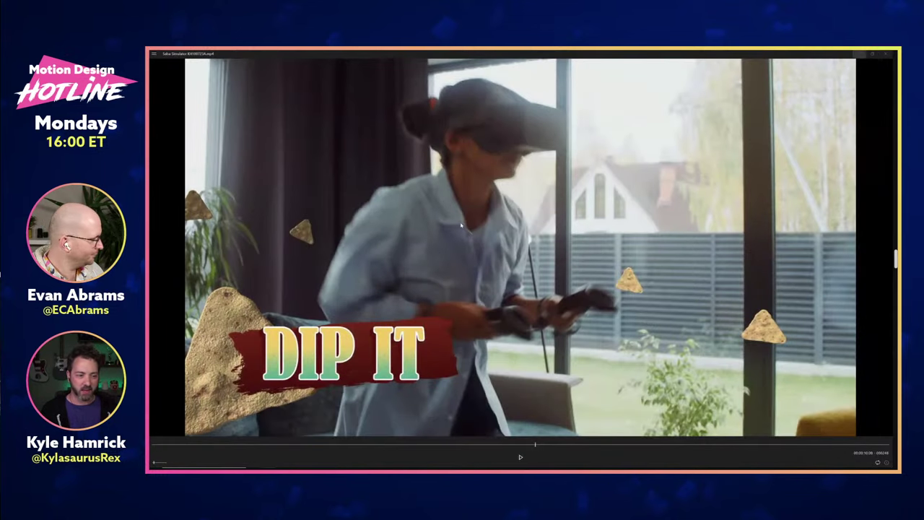
Step: Switch to After Effects and scrub through the raw footage of the woman crouching with the VR headset
{"action": "left_click", "coordinate": [859, 53]}
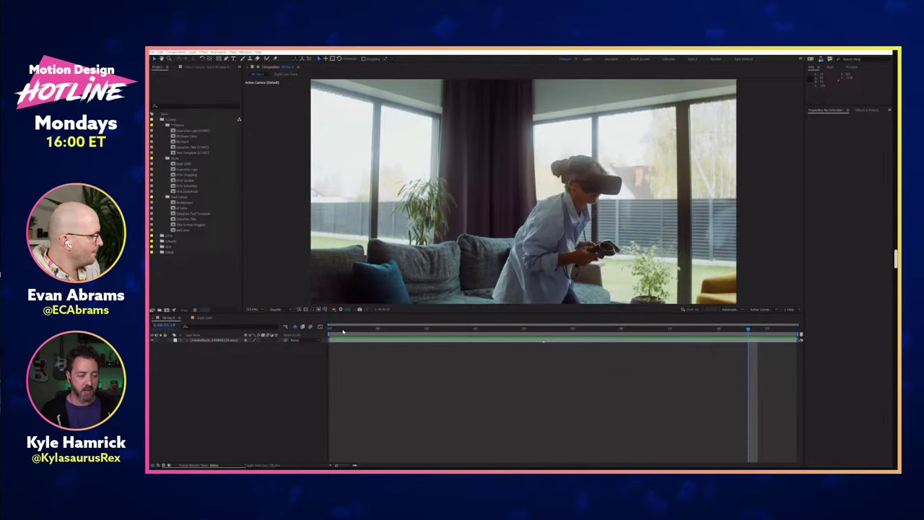
{"action": "left_click", "coordinate": [446, 329]}
{"action": "left_click_drag", "start_coordinate": [467, 330], "coordinate": [575, 333]}
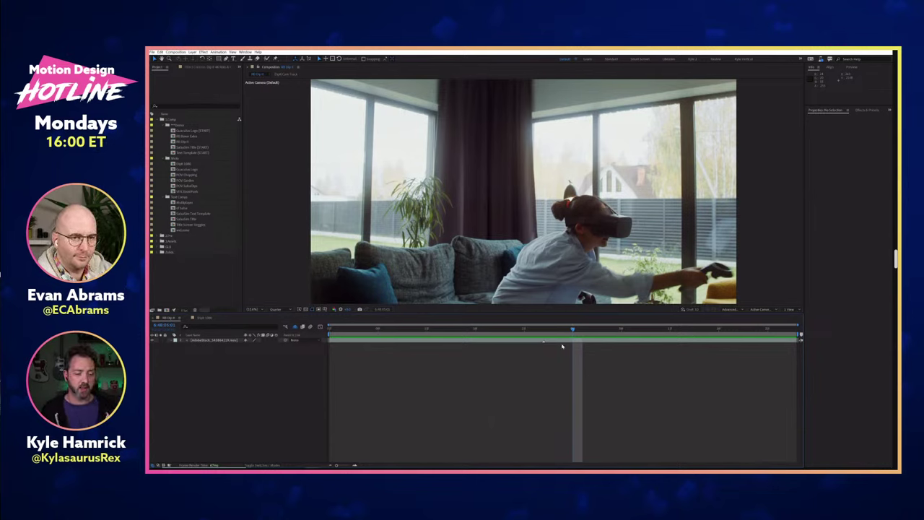
{"action": "left_click_drag", "start_coordinate": [495, 329], "coordinate": [408, 328]}
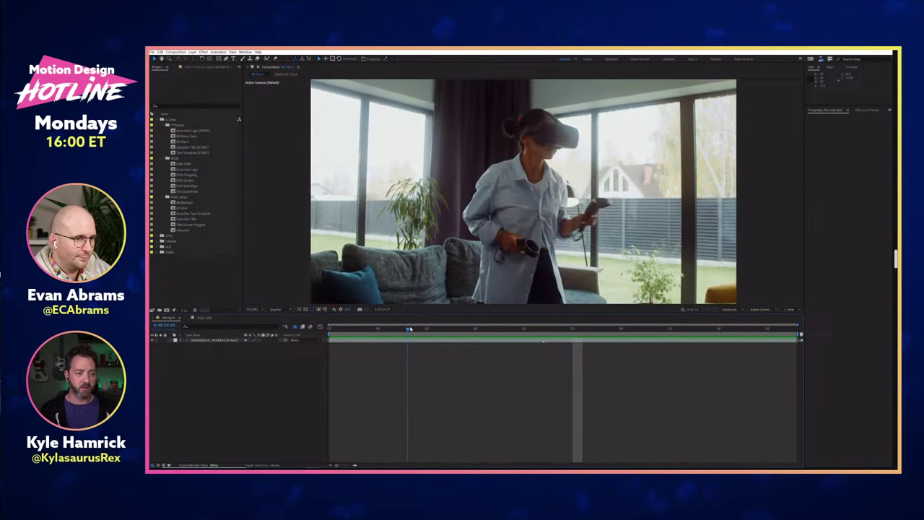
Step: Switch to the rendered promo video and examine the "DIP IT" shot with the chip passing around the woman
{"action": "key", "text": "alt+Tab"}
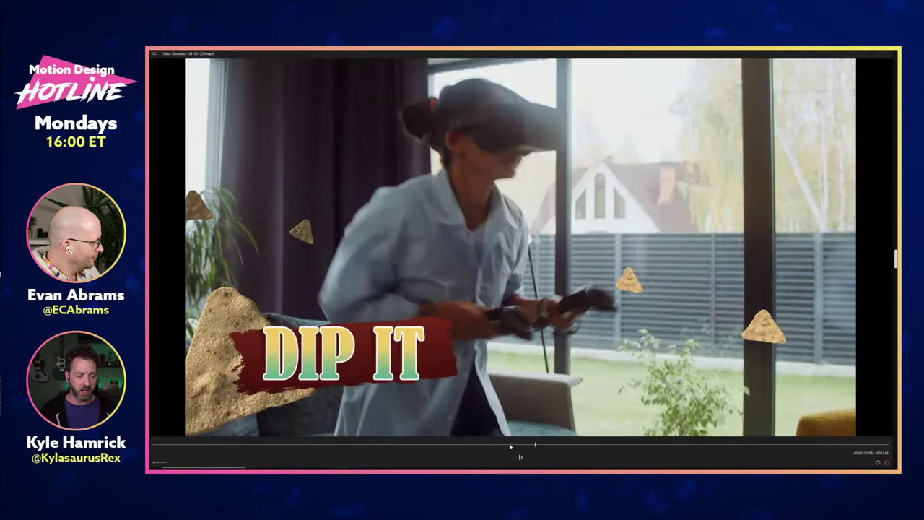
{"action": "left_click_drag", "start_coordinate": [510, 446], "coordinate": [564, 444]}
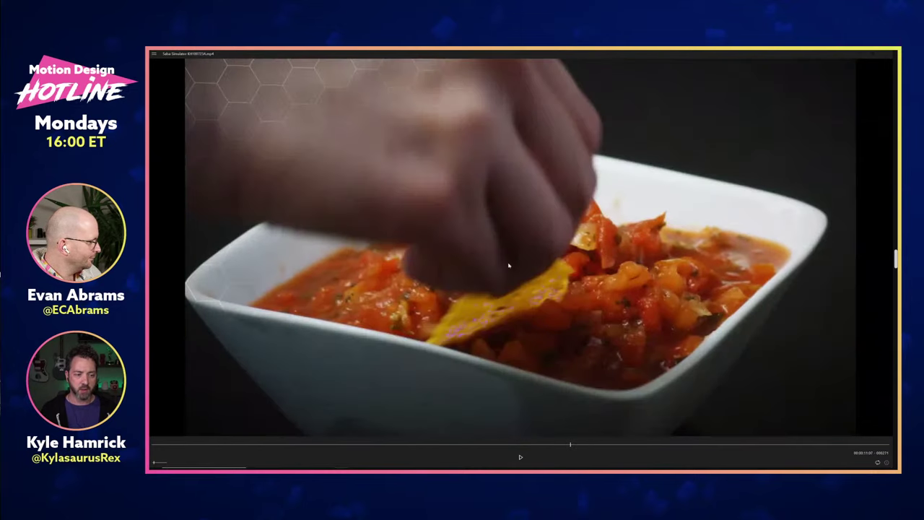
{"action": "key", "text": "Left"}
{"action": "key", "text": "Left"}
{"action": "key", "text": "Left"}
{"action": "key", "text": "Left"}
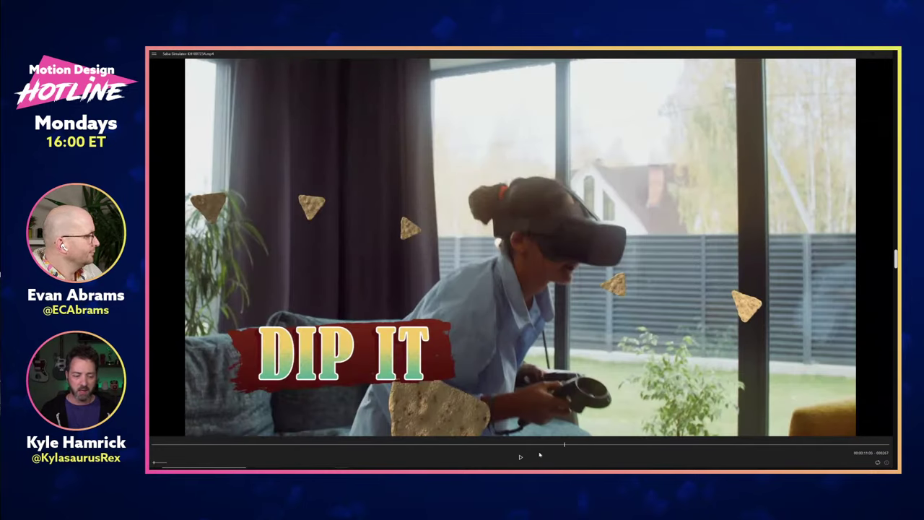
{"action": "left_click_drag", "start_coordinate": [561, 445], "coordinate": [537, 452]}
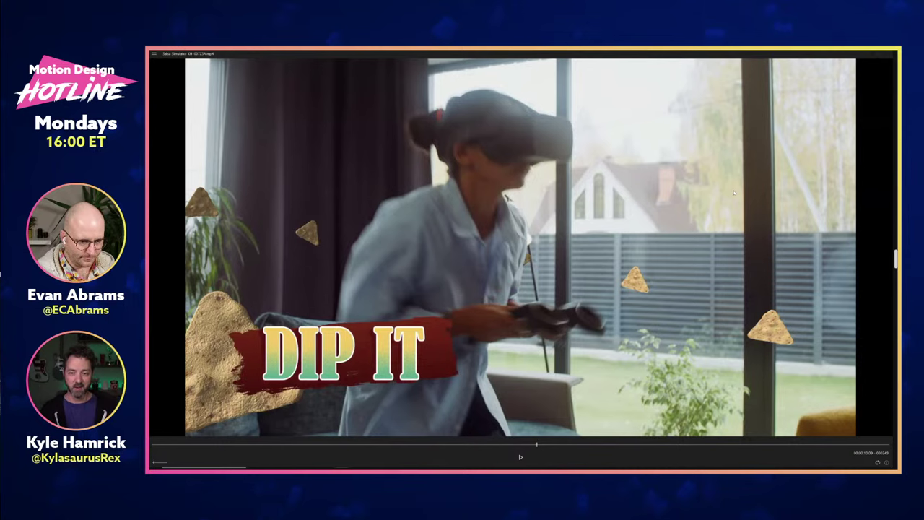
Step: Return to After Effects, open the woman's footage layer in its own Layer viewer near the clip's start, and enlarge the viewer
{"action": "key", "text": "alt+Tab"}
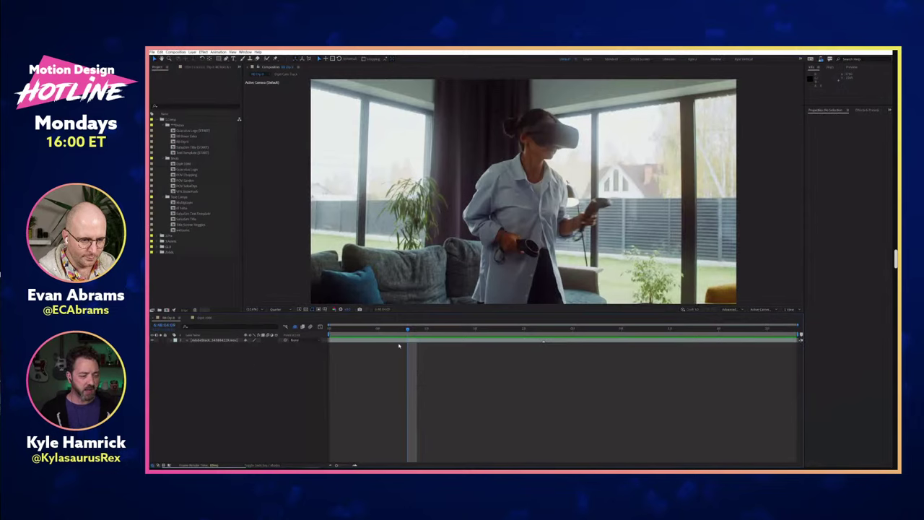
{"action": "left_click", "coordinate": [339, 336]}
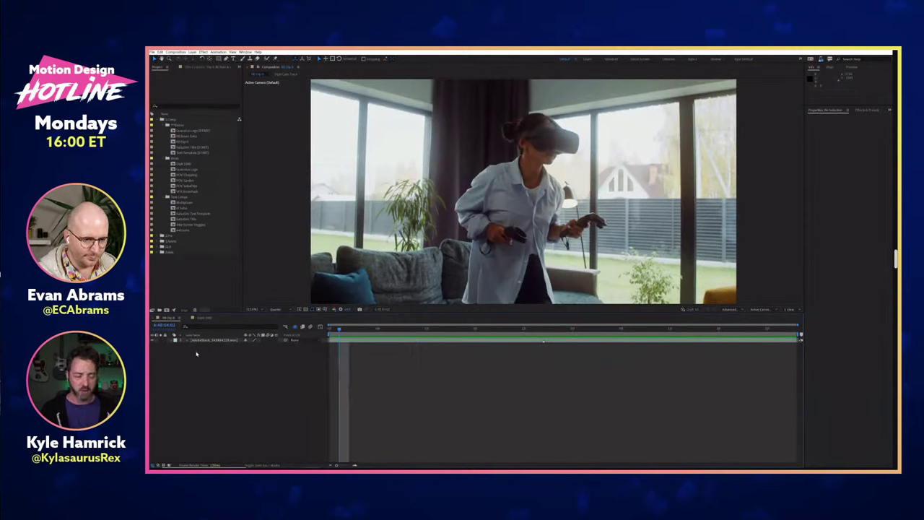
{"action": "double_click", "coordinate": [205, 341]}
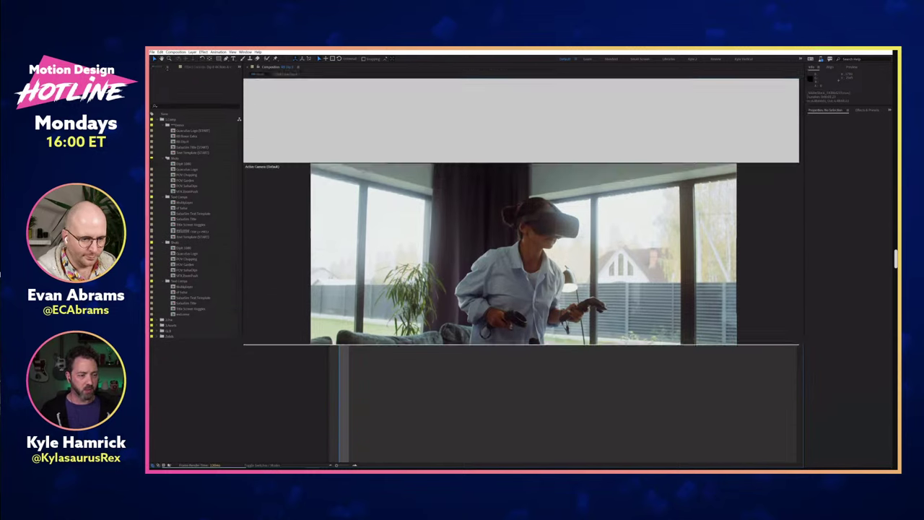
{"action": "left_click_drag", "start_coordinate": [188, 67], "coordinate": [317, 238]}
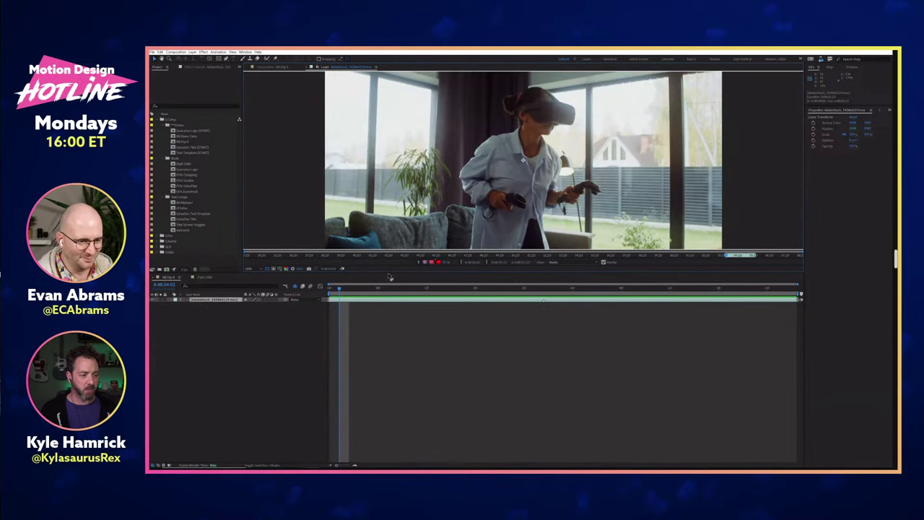
{"action": "left_click_drag", "start_coordinate": [390, 289], "coordinate": [390, 328]}
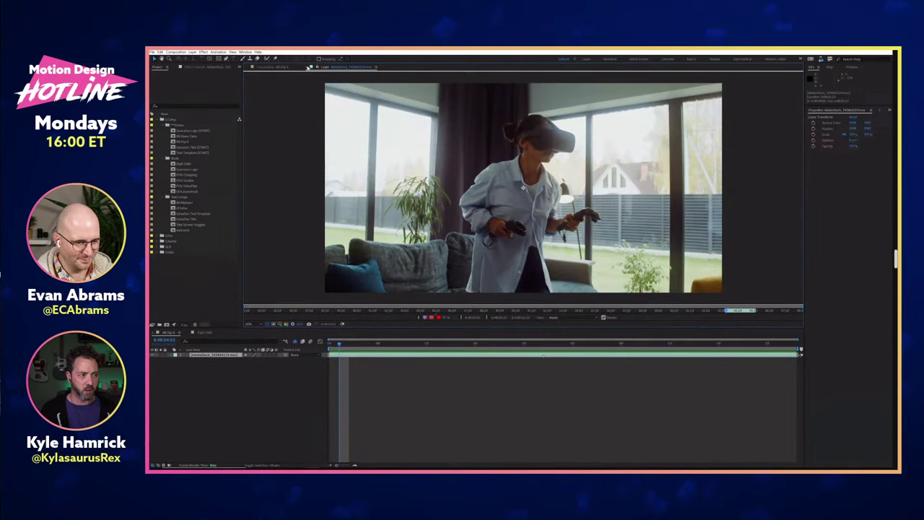
{"action": "left_click", "coordinate": [282, 67]}
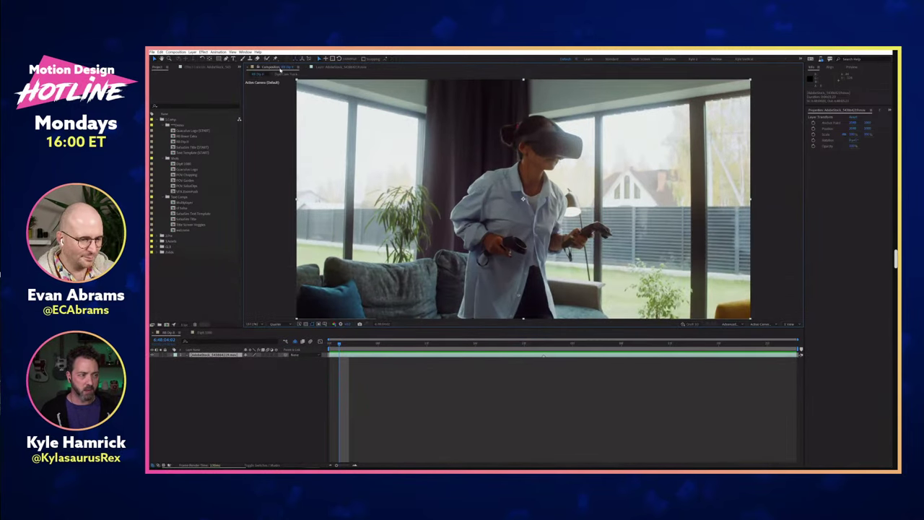
{"action": "left_click", "coordinate": [341, 67]}
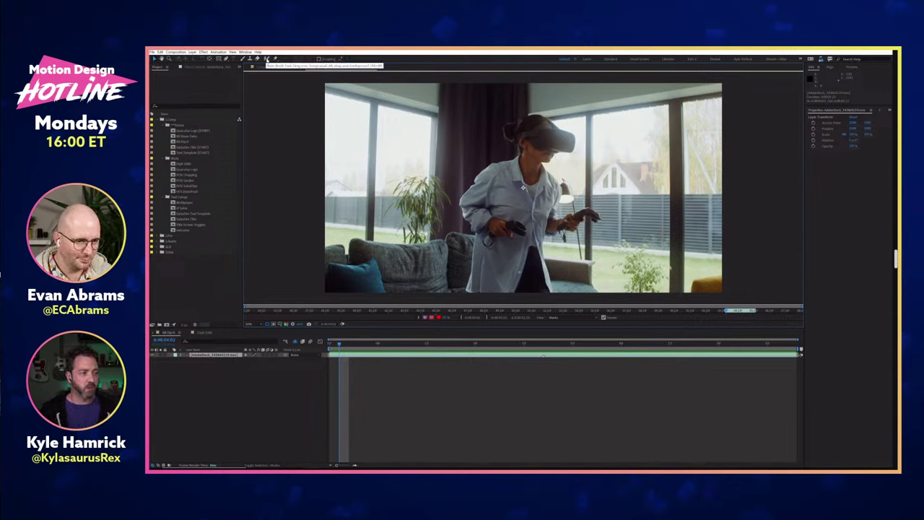
Step: On the clip's first frame, paint Roto Brush foreground strokes over the woman's headset, head, torso and arm
{"action": "left_click", "coordinate": [267, 60]}
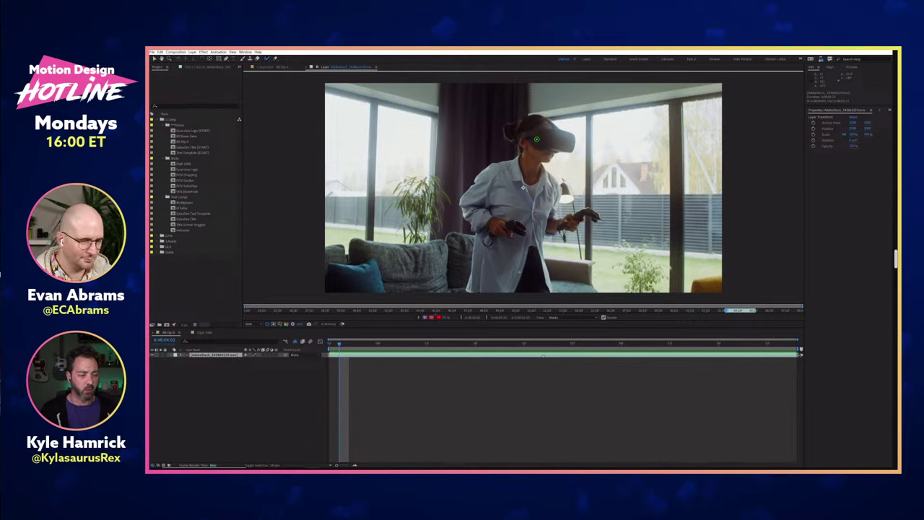
{"action": "left_click_drag", "start_coordinate": [336, 345], "coordinate": [330, 345]}
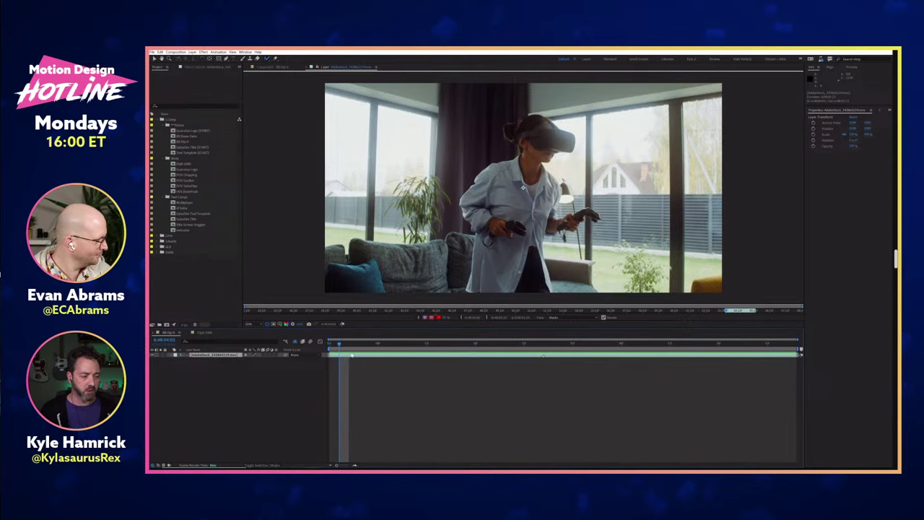
{"action": "mouse_move", "coordinate": [558, 140]}
{"action": "left_mouse_down"}
{"action": "mouse_move", "coordinate": [530, 132]}
{"action": "mouse_move", "coordinate": [514, 179]}
{"action": "left_mouse_up"}
{"action": "mouse_move", "coordinate": [493, 244]}
{"action": "left_mouse_down"}
{"action": "mouse_move", "coordinate": [514, 275]}
{"action": "mouse_move", "coordinate": [532, 273]}
{"action": "mouse_move", "coordinate": [541, 216]}
{"action": "mouse_move", "coordinate": [533, 159]}
{"action": "left_mouse_up"}
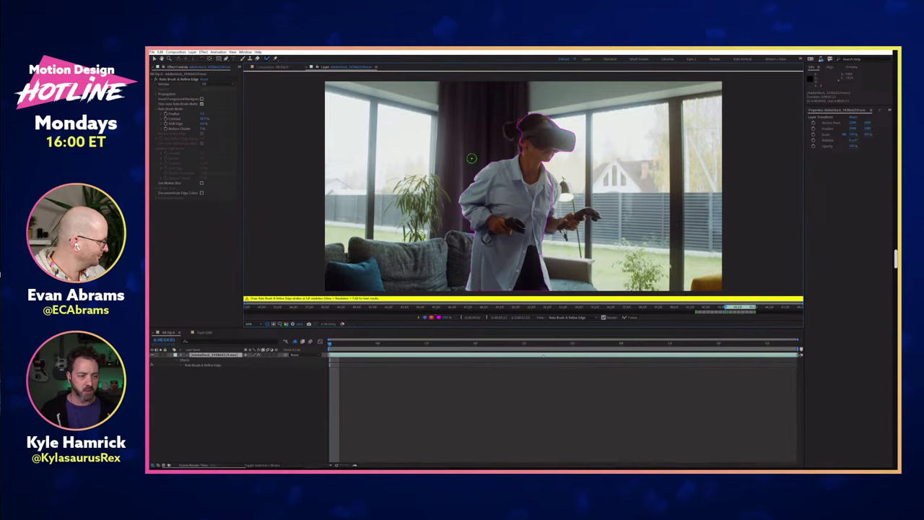
Step: Inspect the roto outline closely and subtract the sofa area beside the woman's elbow with a background stroke
{"action": "scroll", "coordinate": [476, 190], "scroll_direction": "up", "scroll_amount": 2}
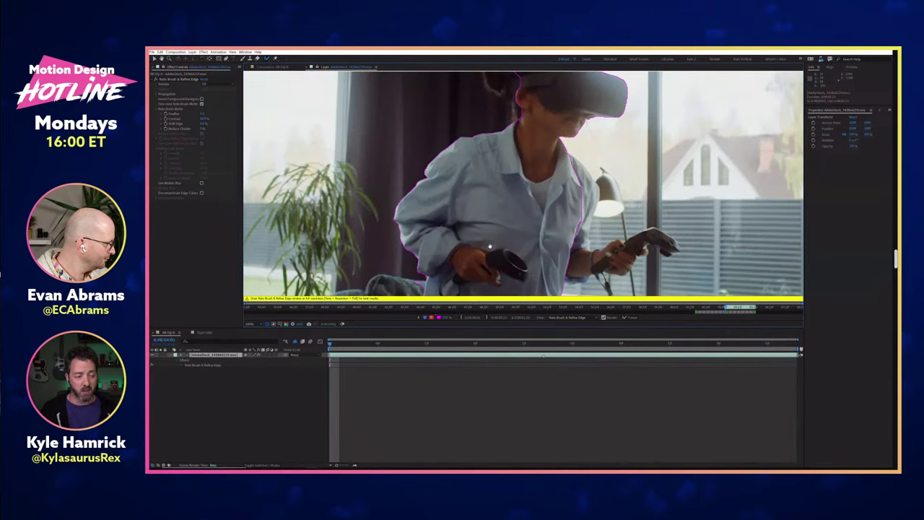
{"action": "mouse_move", "coordinate": [496, 257]}
{"action": "left_mouse_down"}
{"action": "mouse_move", "coordinate": [562, 222]}
{"action": "mouse_move", "coordinate": [625, 170]}
{"action": "left_mouse_up"}
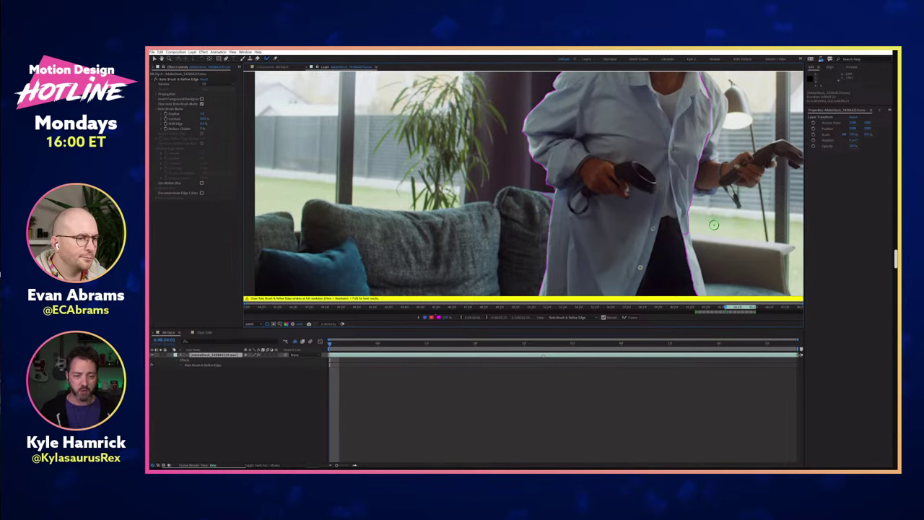
{"action": "left_click_drag", "start_coordinate": [713, 225], "coordinate": [550, 258]}
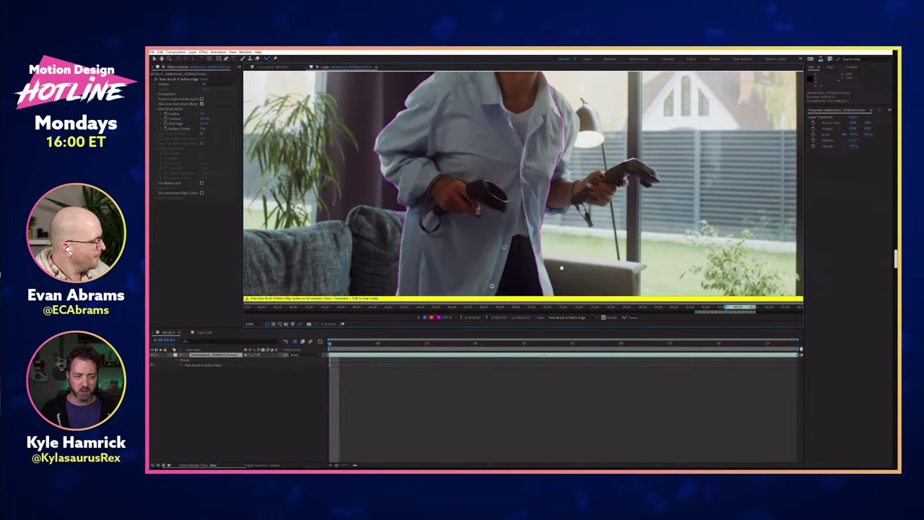
{"action": "left_click_drag", "start_coordinate": [575, 169], "coordinate": [569, 196]}
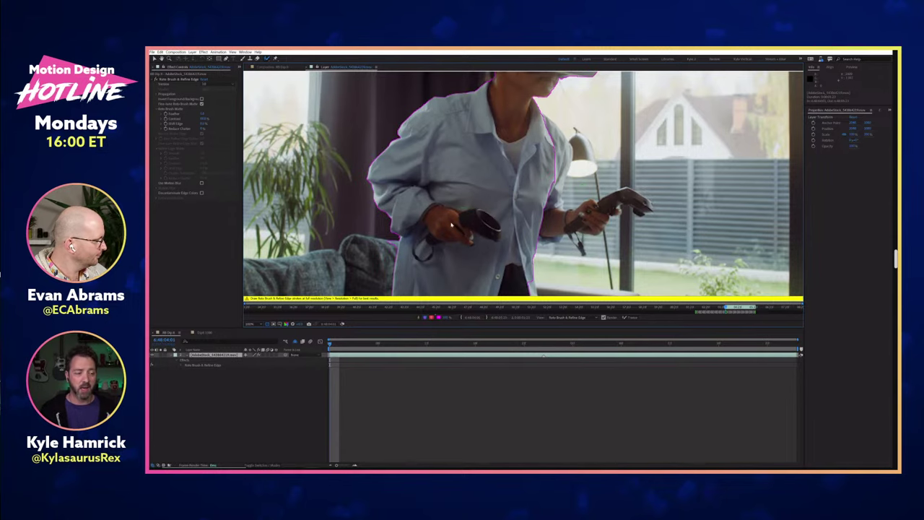
{"action": "left_click_drag", "start_coordinate": [489, 253], "coordinate": [507, 221]}
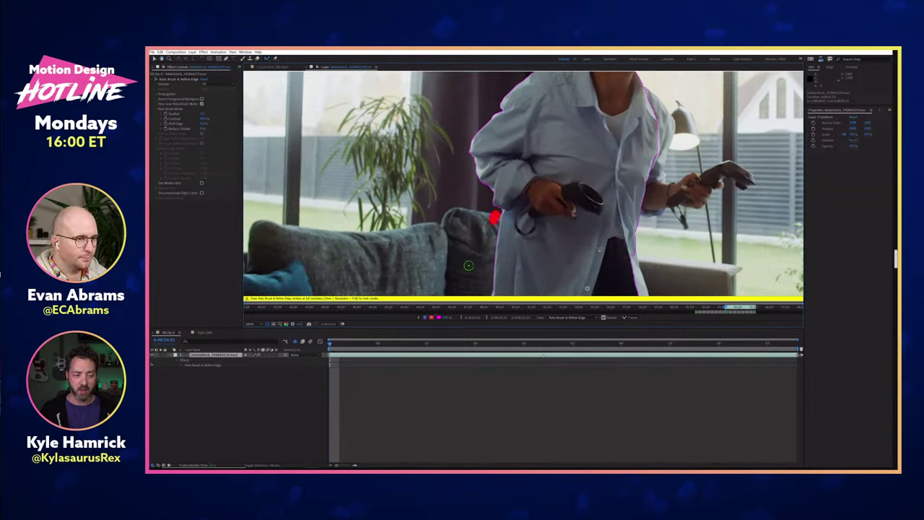
{"action": "left_click_drag", "start_coordinate": [542, 118], "coordinate": [519, 264]}
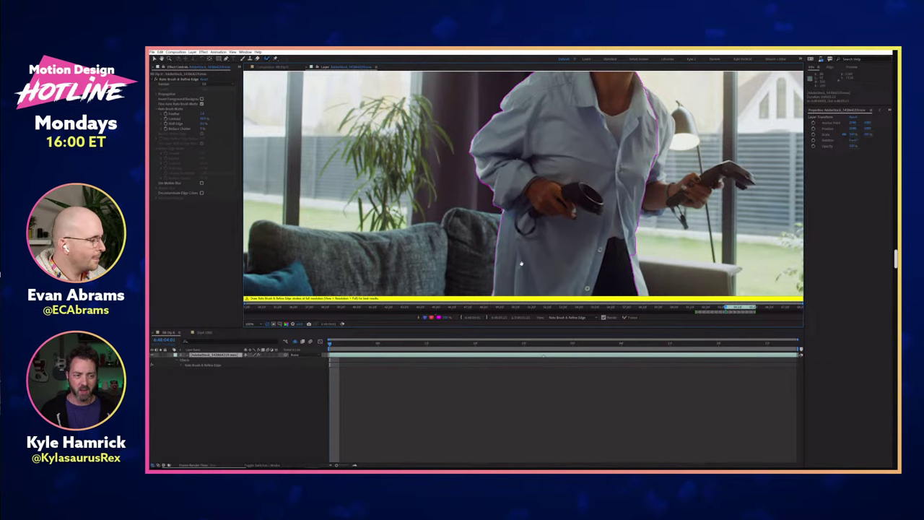
Step: Add the woman's outstretched forearm, hand and controller to the roto selection and exclude the background beside the lamp
{"action": "mouse_move", "coordinate": [563, 140]}
{"action": "left_mouse_down"}
{"action": "mouse_move", "coordinate": [547, 160]}
{"action": "mouse_move", "coordinate": [582, 171]}
{"action": "left_mouse_up"}
{"action": "mouse_move", "coordinate": [582, 257]}
{"action": "left_mouse_down"}
{"action": "mouse_move", "coordinate": [436, 158]}
{"action": "mouse_move", "coordinate": [497, 172]}
{"action": "mouse_move", "coordinate": [493, 244]}
{"action": "mouse_move", "coordinate": [565, 219]}
{"action": "mouse_move", "coordinate": [583, 230]}
{"action": "left_mouse_up"}
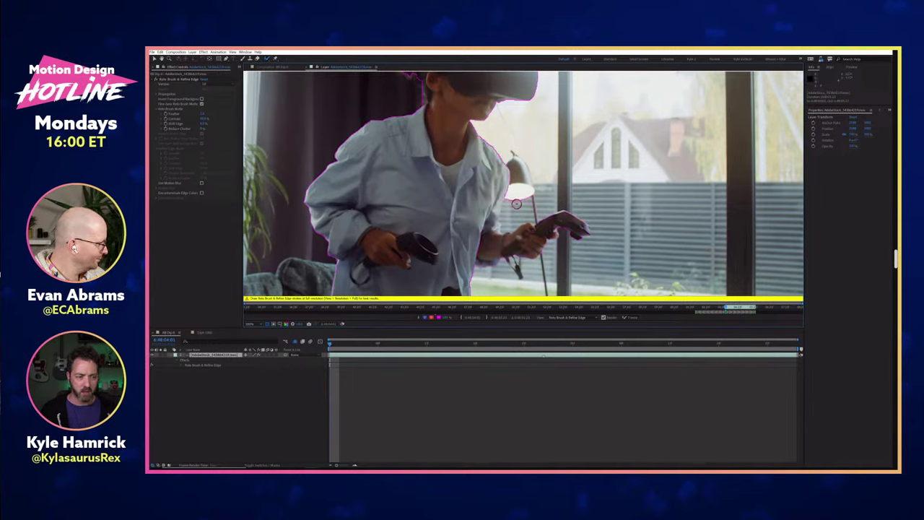
{"action": "left_click_drag", "start_coordinate": [511, 218], "coordinate": [534, 215]}
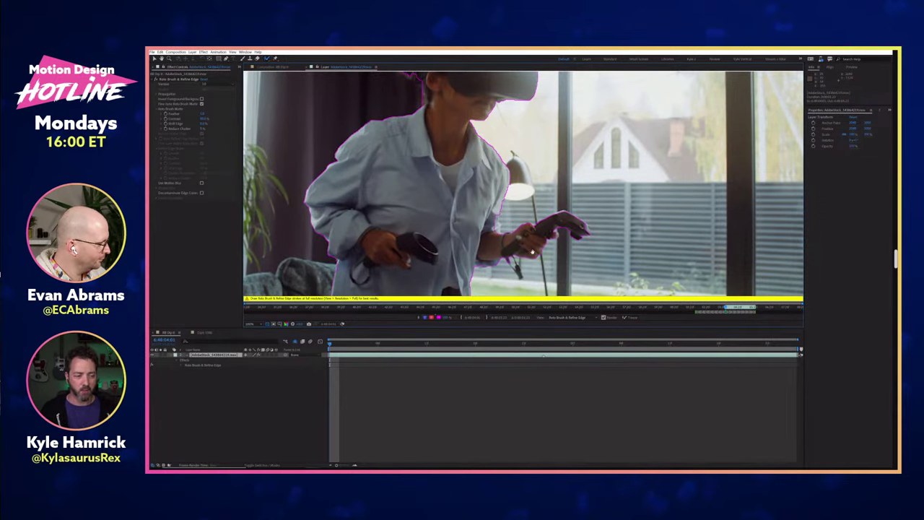
{"action": "left_click_drag", "start_coordinate": [630, 177], "coordinate": [739, 91]}
{"action": "left_click_drag", "start_coordinate": [575, 221], "coordinate": [590, 288]}
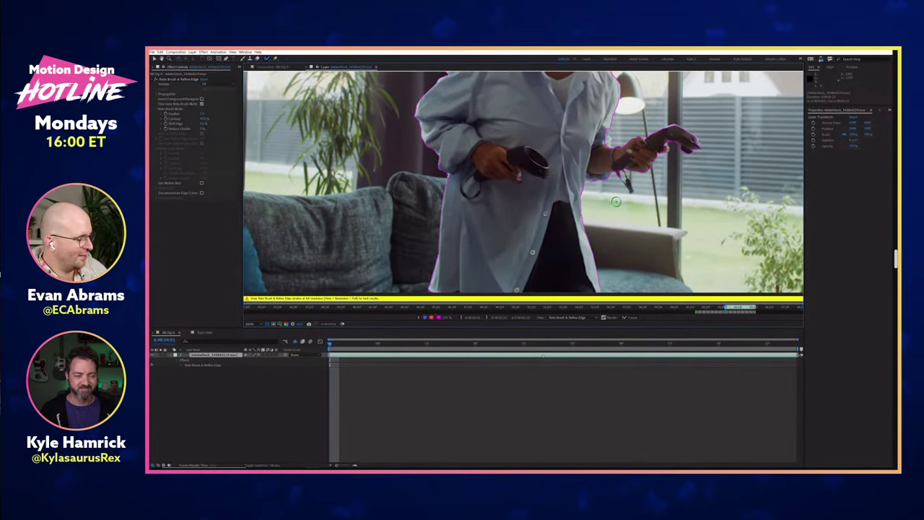
Step: Add the edge of the shirt above the outstretched forearm to the roto foreground and advance two frames to propagate the matte
{"action": "key", "text": "comma"}
{"action": "left_click_drag", "start_coordinate": [572, 251], "coordinate": [548, 290]}
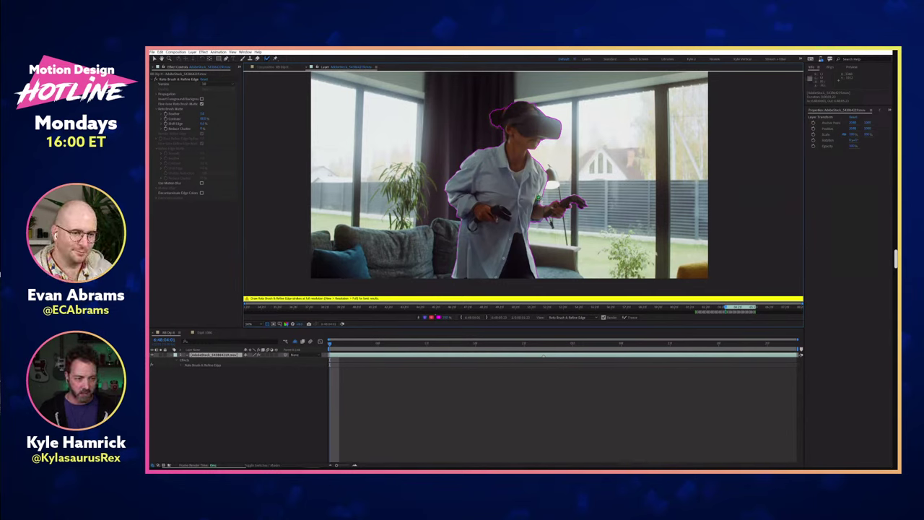
{"action": "left_click_drag", "start_coordinate": [539, 197], "coordinate": [539, 209]}
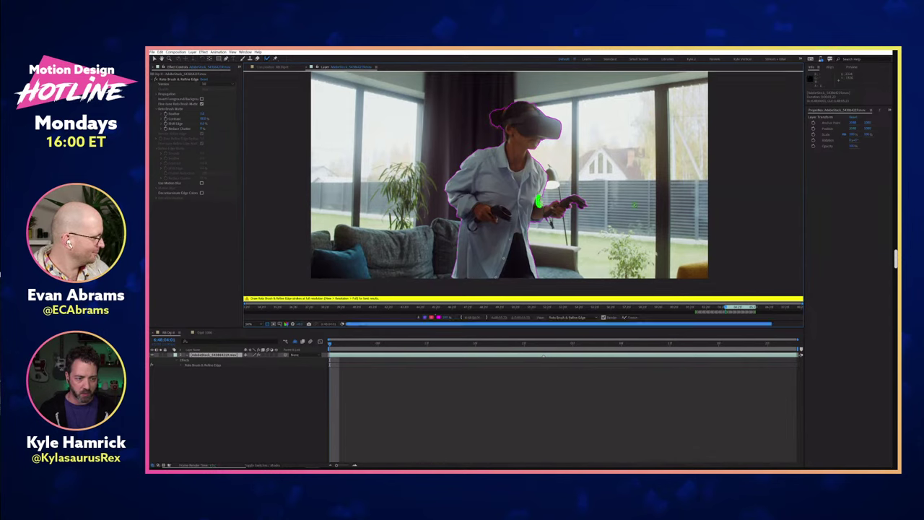
{"action": "key", "text": "Page_Down"}
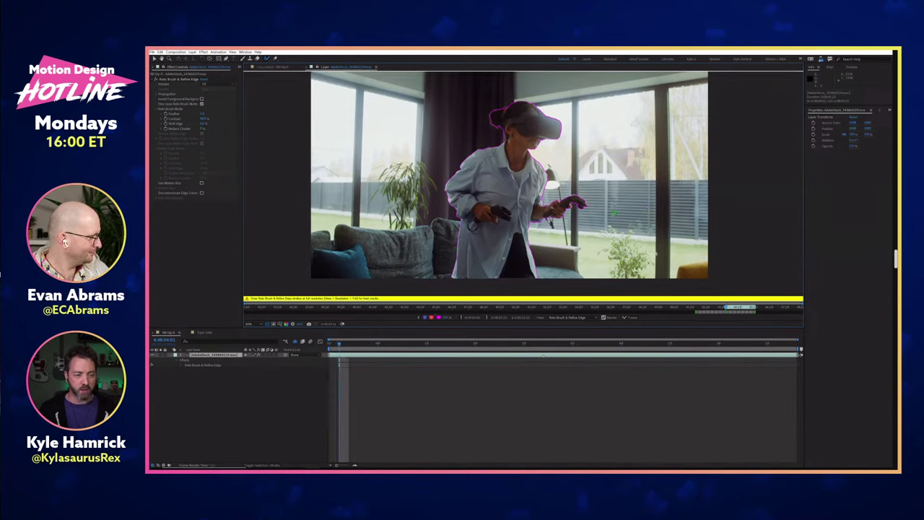
{"action": "key", "text": "Page_Down"}
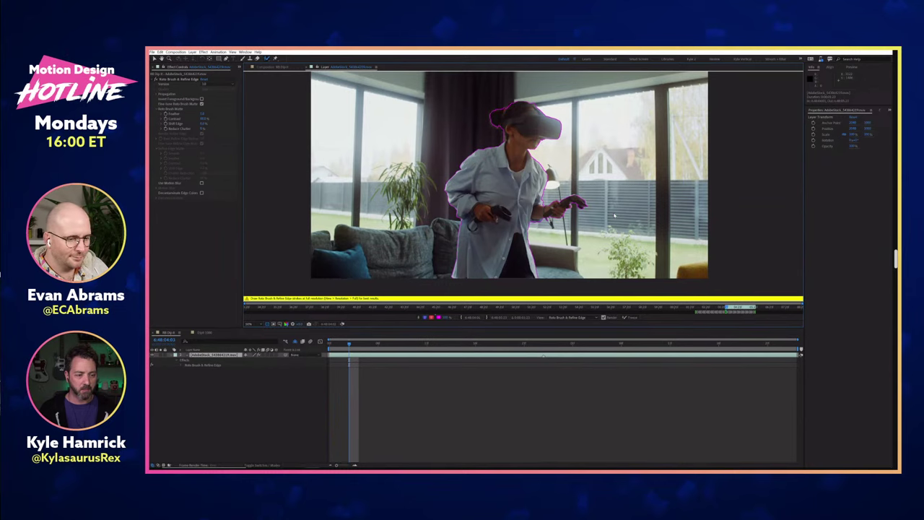
Step: Advance the roto matte frame by frame until the woman is bent forward with her controller arm fully extended, checking the outline
{"action": "key", "text": "Page_Down"}
{"action": "key", "text": "Page_Down"}
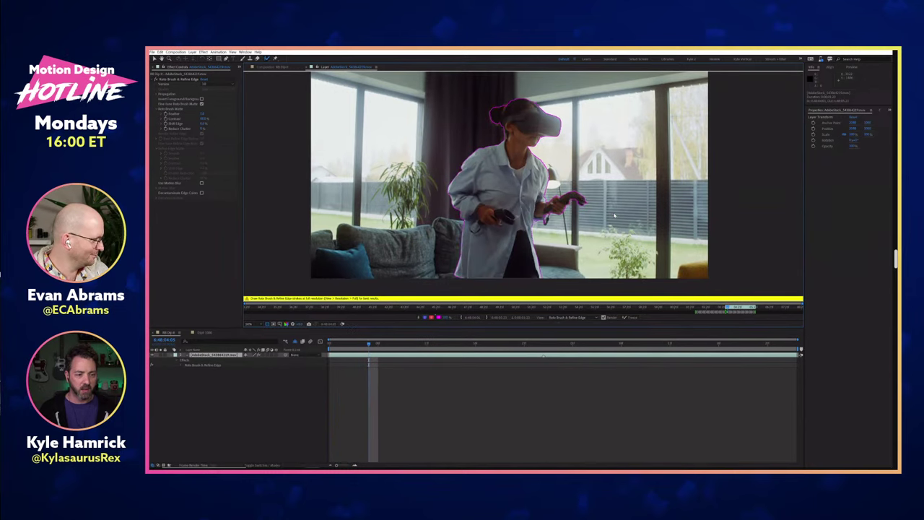
{"action": "key", "text": "Page_Down"}
{"action": "key", "text": "Page_Down"}
{"action": "key", "text": "Page_Down"}
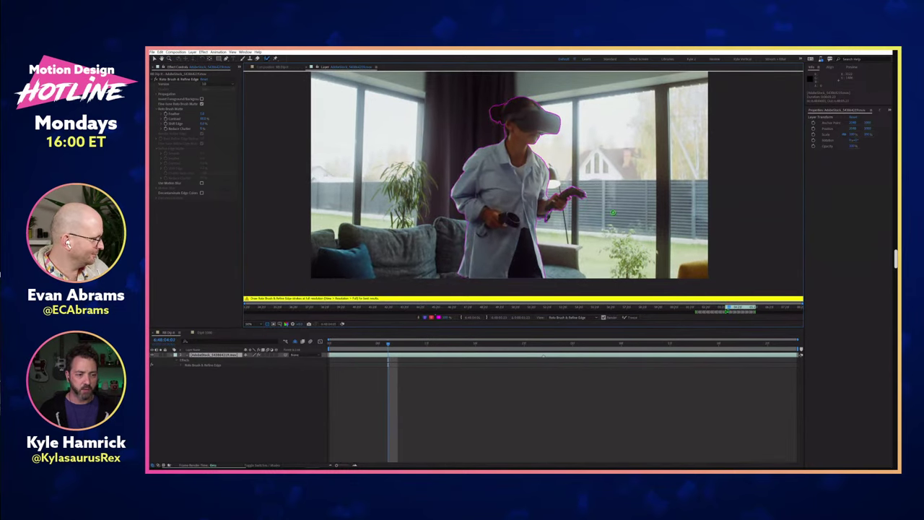
{"action": "key", "text": "Page_Down"}
{"action": "key", "text": "Page_Down"}
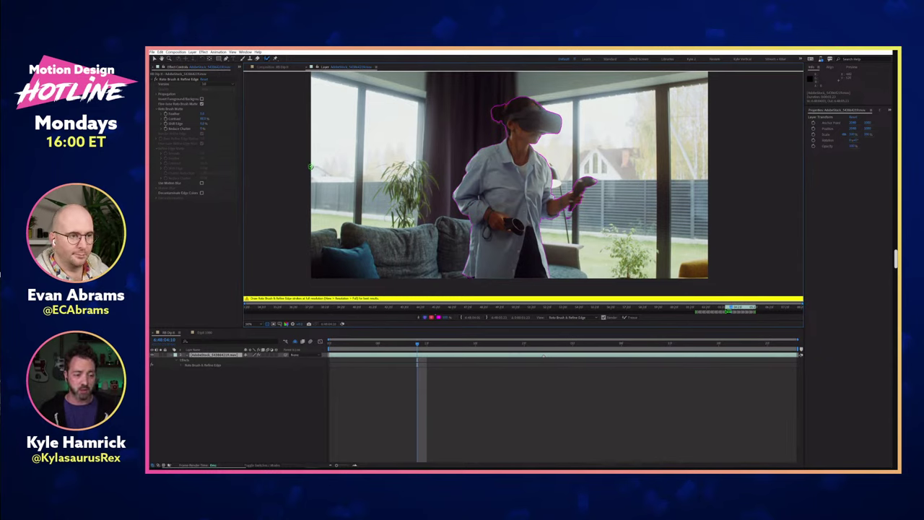
{"action": "key", "text": "Page_Down"}
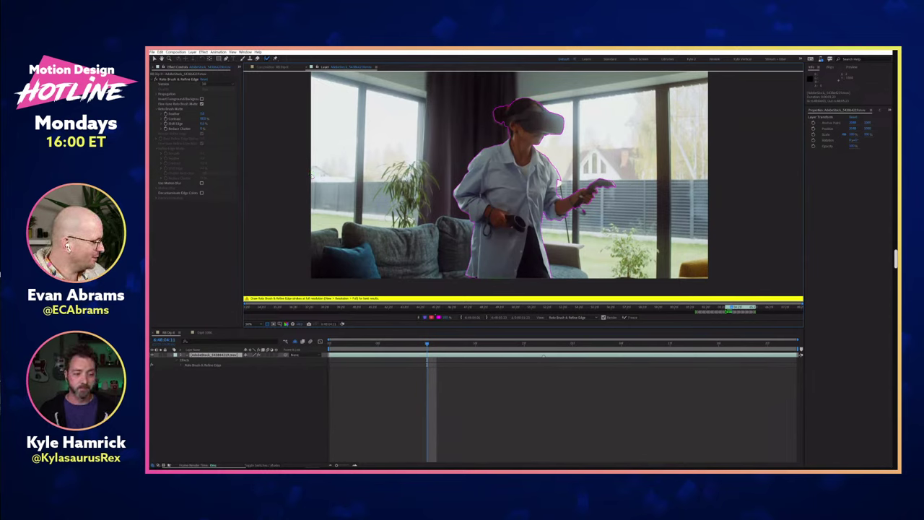
{"action": "key", "text": "Page_Down"}
{"action": "key", "text": "Page_Down"}
{"action": "key", "text": "Page_Down"}
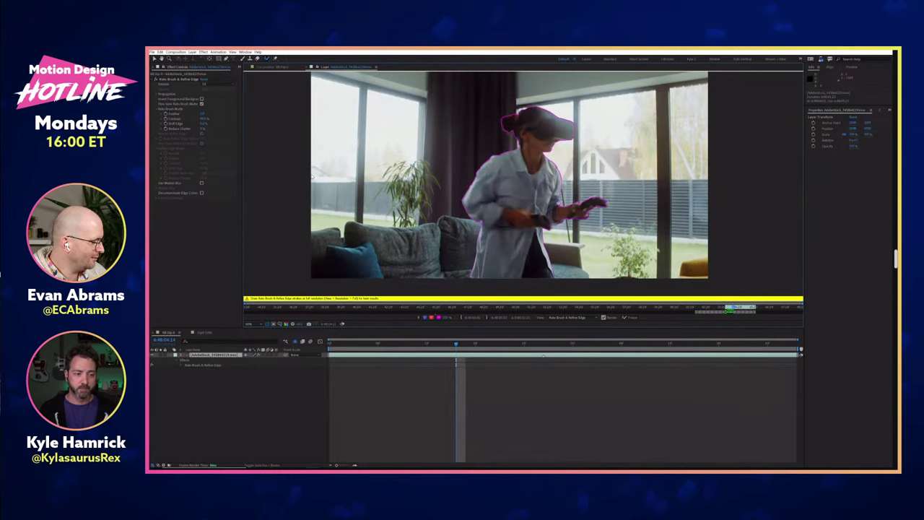
{"action": "key", "text": "Page_Down"}
{"action": "key", "text": "Page_Down"}
{"action": "key", "text": "Page_Down"}
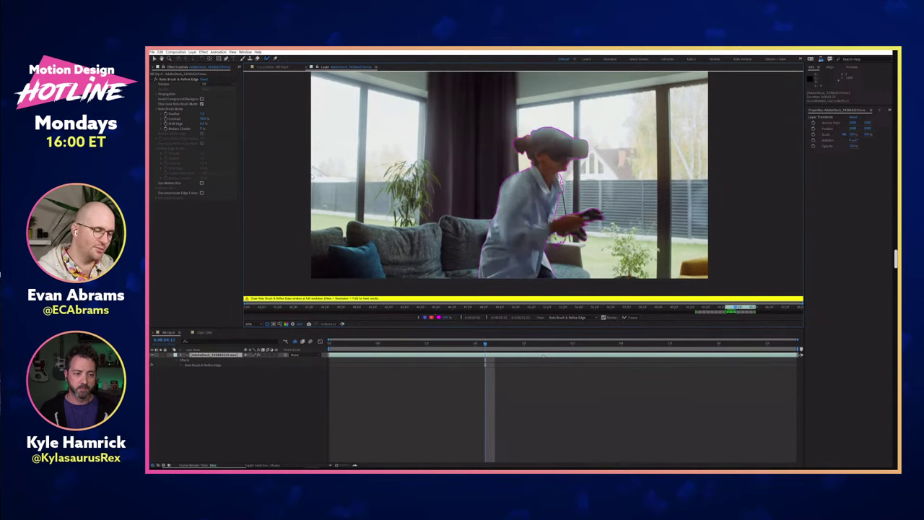
{"action": "key", "text": "Page_Down"}
{"action": "key", "text": "Page_Down"}
{"action": "key", "text": "Page_Down"}
{"action": "key", "text": "Page_Down"}
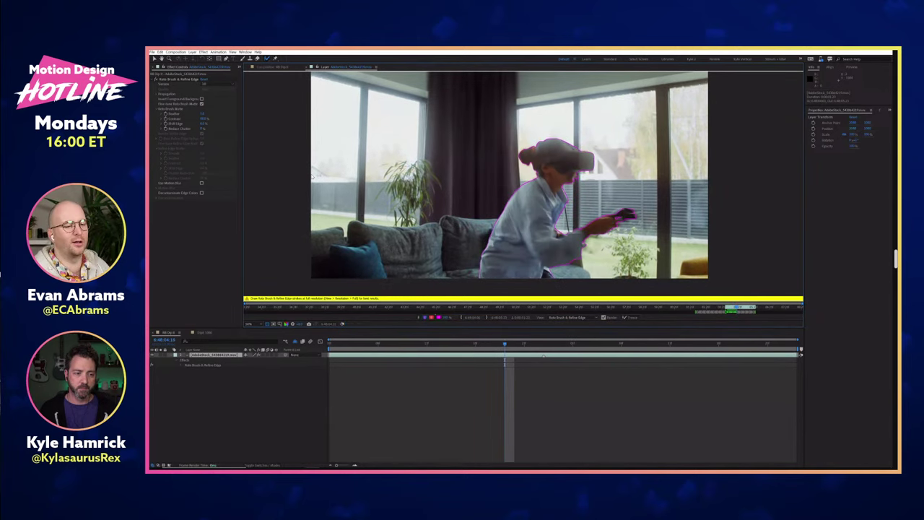
{"action": "key", "text": "Page_Down"}
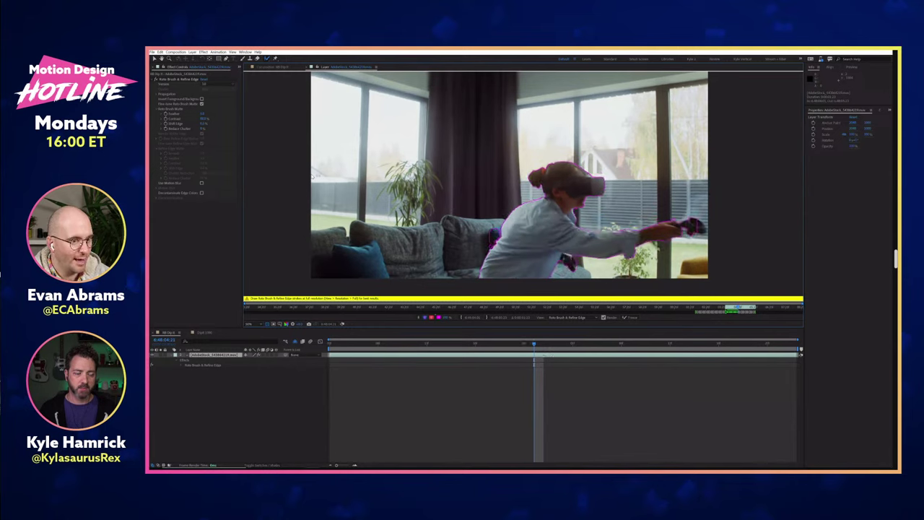
{"action": "key", "text": "Page_Down"}
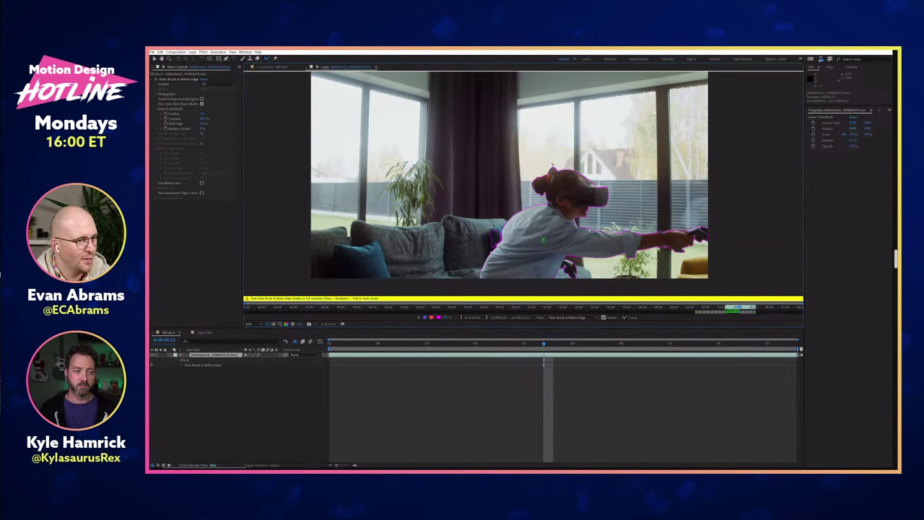
Step: Go back a few frames, subtract the blue cushion behind the woman's back with a background stroke, and propagate the correction forward
{"action": "key", "text": "Page_Up"}
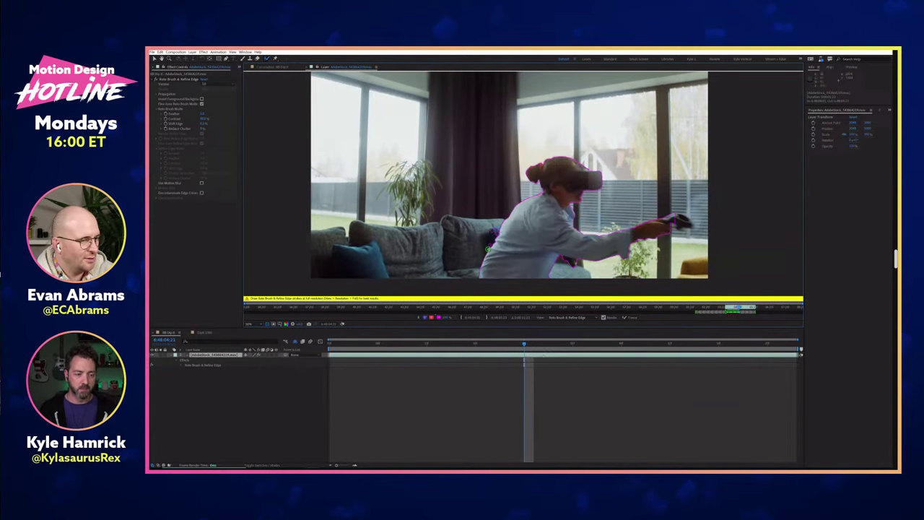
{"action": "key", "text": "Page_Up"}
{"action": "key", "text": "Page_Up"}
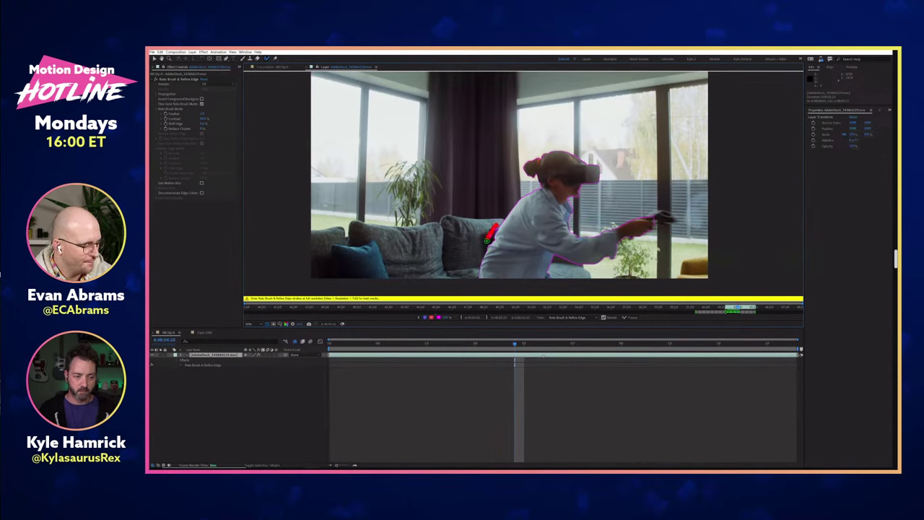
{"action": "key", "text": "Page_Down"}
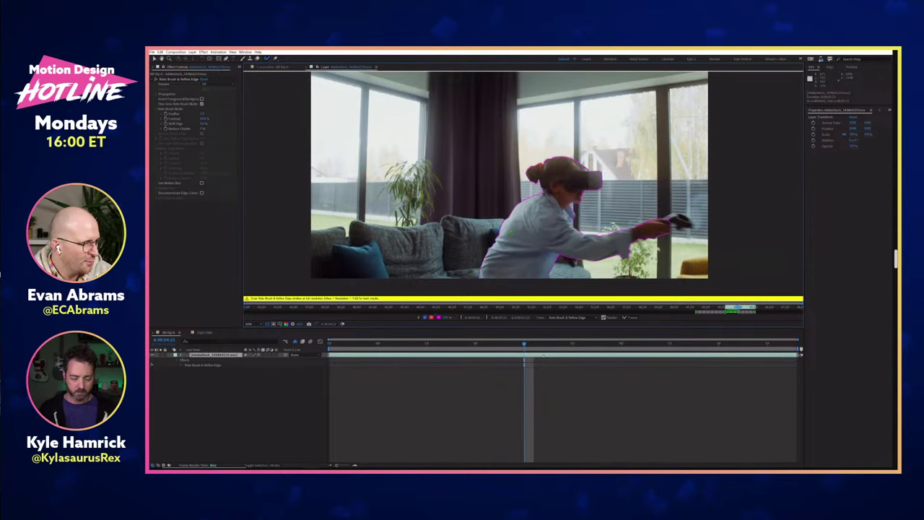
{"action": "key", "text": "Page_Down"}
{"action": "key", "text": "Page_Down"}
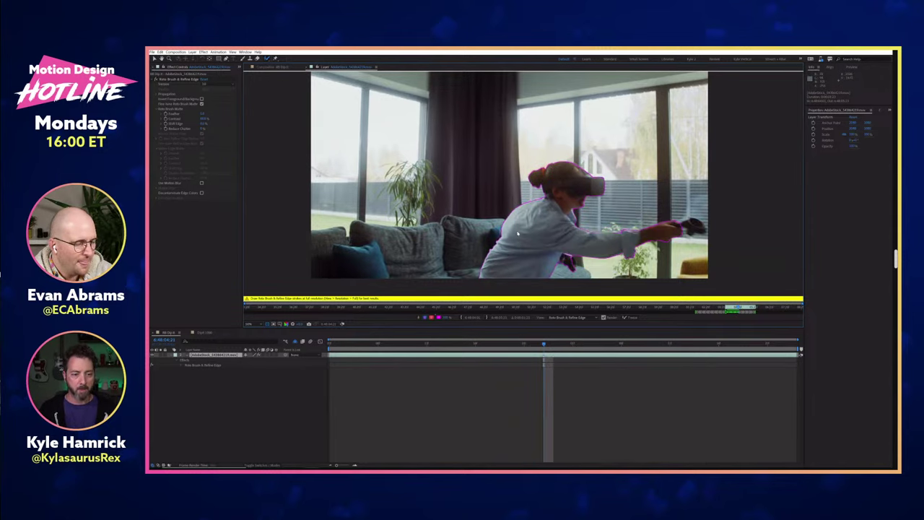
Step: Return to the frame with the motion-blurred controller, add the controller to the roto foreground, and propagate the matte forward again
{"action": "key", "text": "Page_Up"}
{"action": "key", "text": "Page_Up"}
{"action": "key", "text": "Page_Up"}
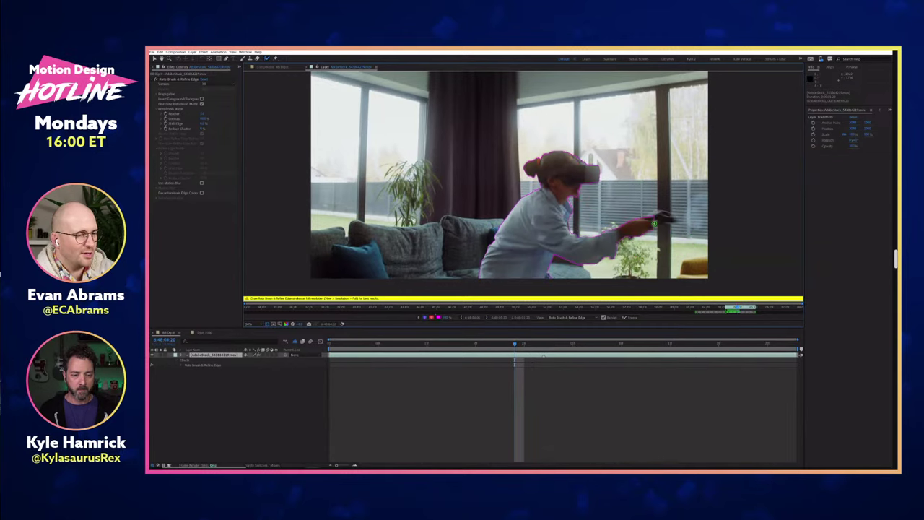
{"action": "key", "text": "Page_Up"}
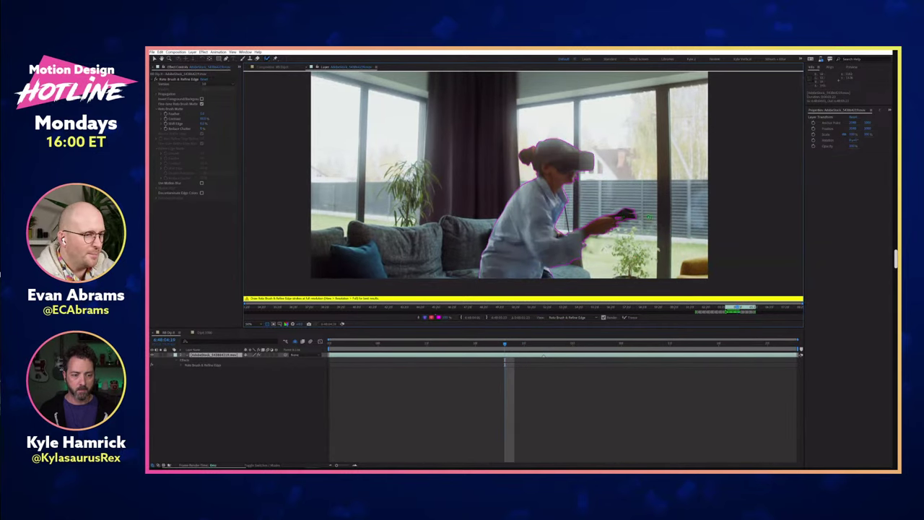
{"action": "key", "text": "Page_Down"}
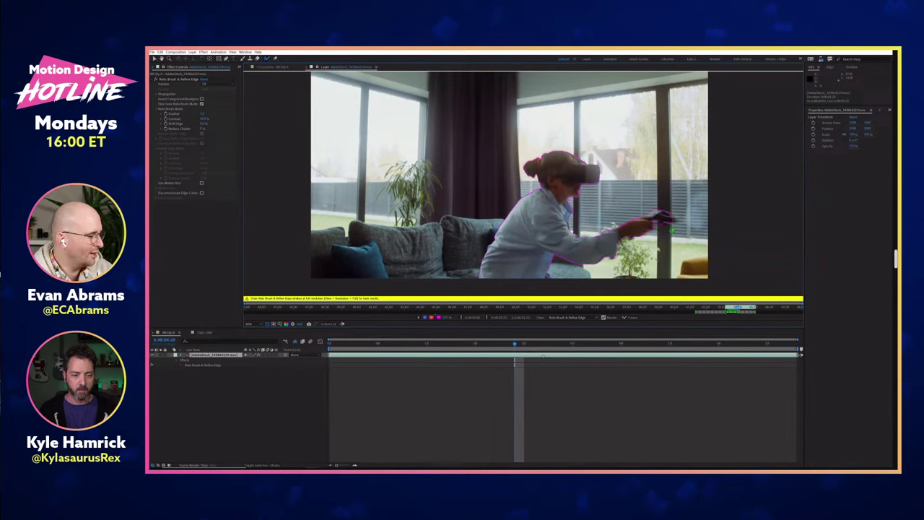
{"action": "key", "text": "Page_Down"}
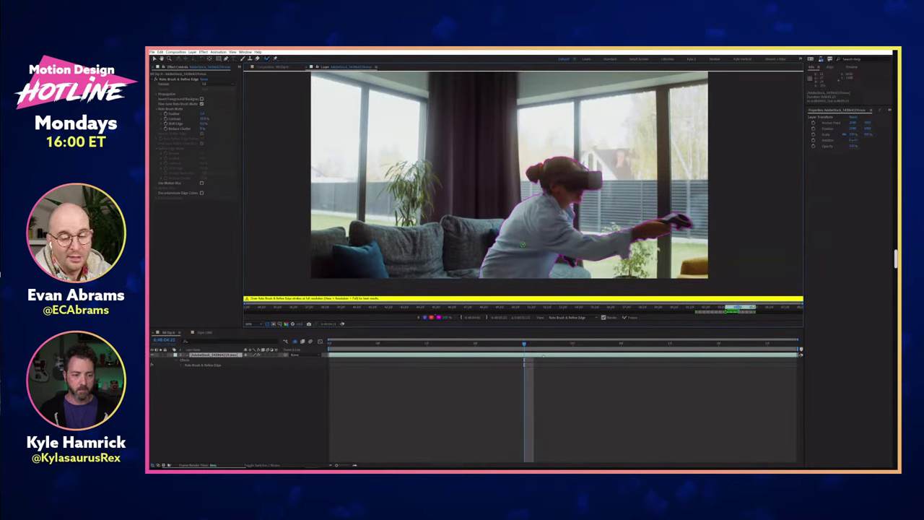
{"action": "key", "text": "Page_Down"}
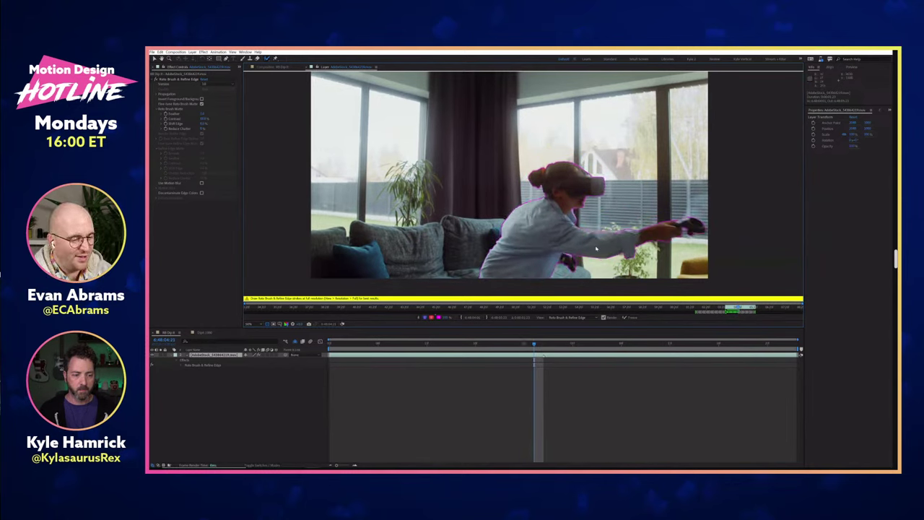
{"action": "key", "text": "Page_Down"}
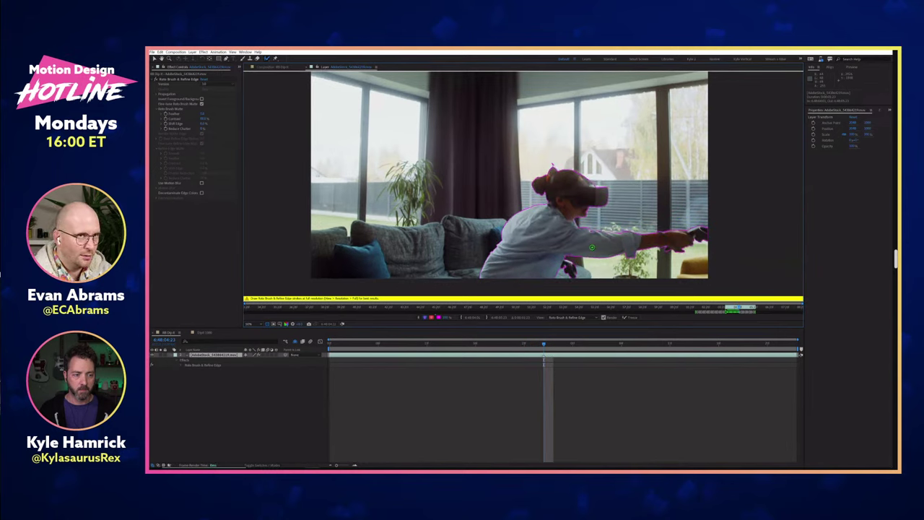
Step: Compare neighbouring frames around the woman's head and subtract the background sliver above her hair bun with a background stroke
{"action": "key", "text": "Page_Down"}
{"action": "key", "text": "Page_Up"}
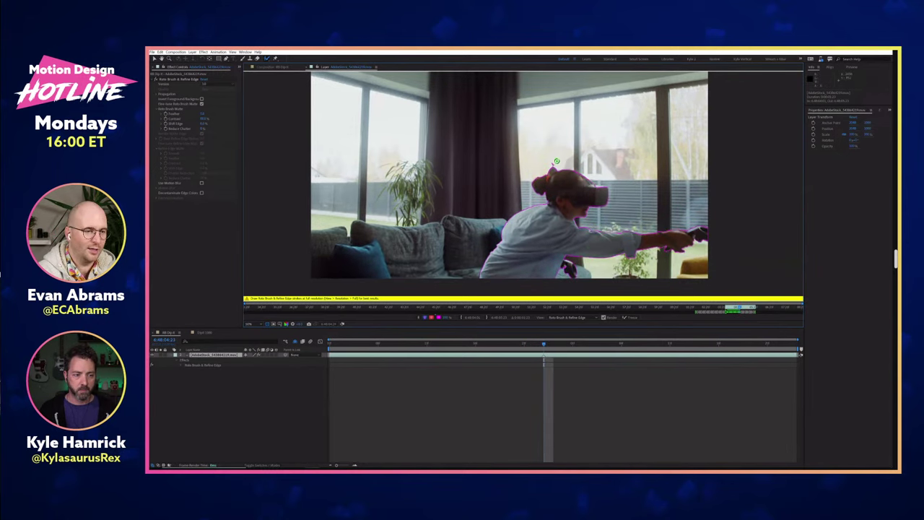
{"action": "key", "text": "Page_Up"}
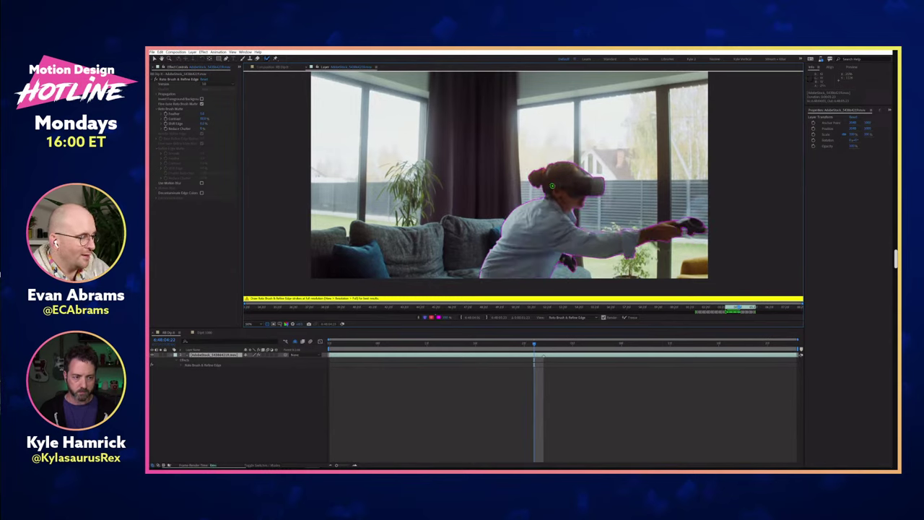
{"action": "key", "text": "Page_Down"}
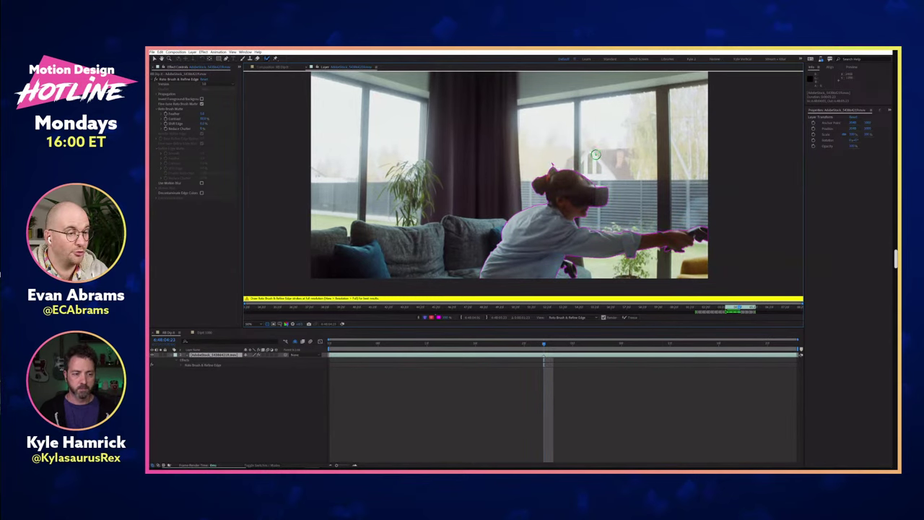
{"action": "scroll", "coordinate": [556, 163], "scroll_direction": "up", "scroll_amount": 2}
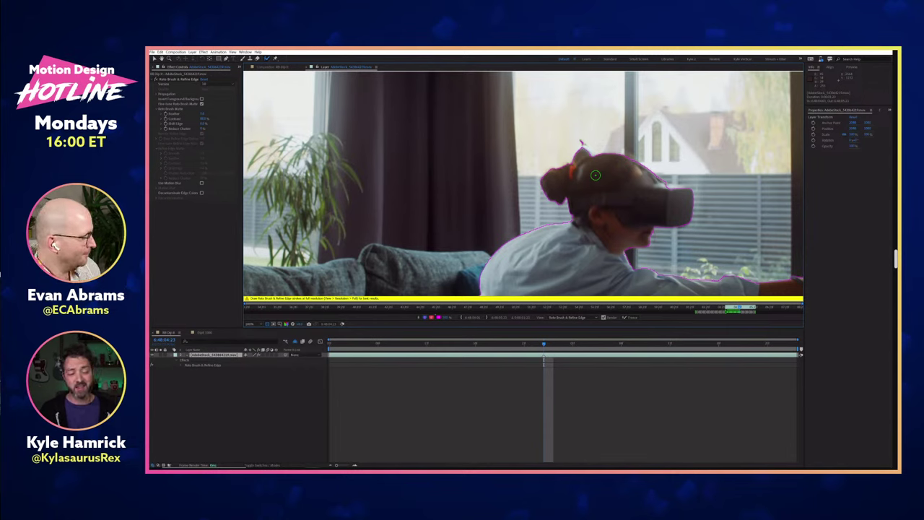
{"action": "scroll", "coordinate": [595, 175], "scroll_direction": "down", "scroll_amount": 2}
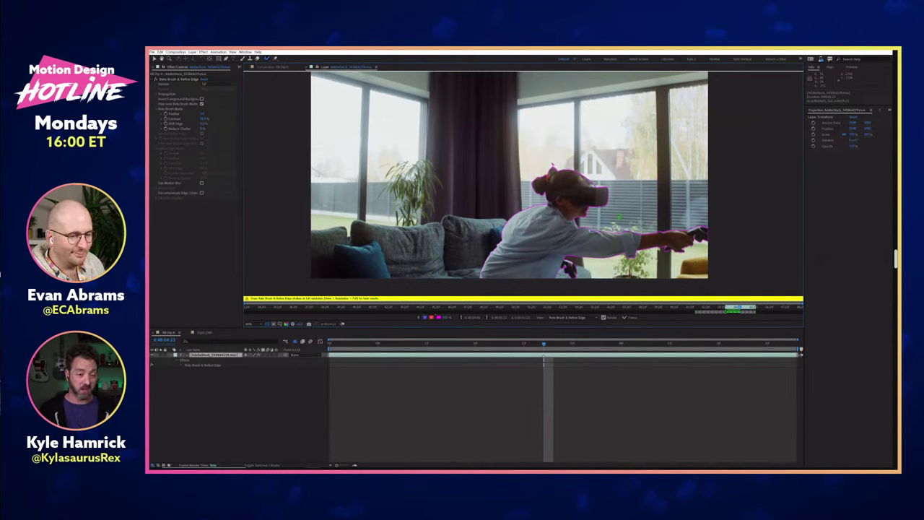
{"action": "key", "text": "period"}
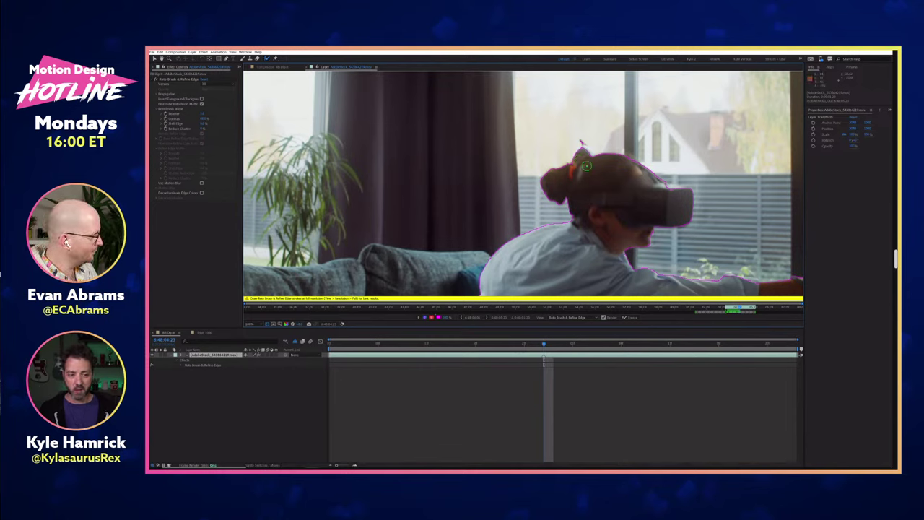
{"action": "key", "text": "Page_Up"}
{"action": "key", "text": "Page_Down"}
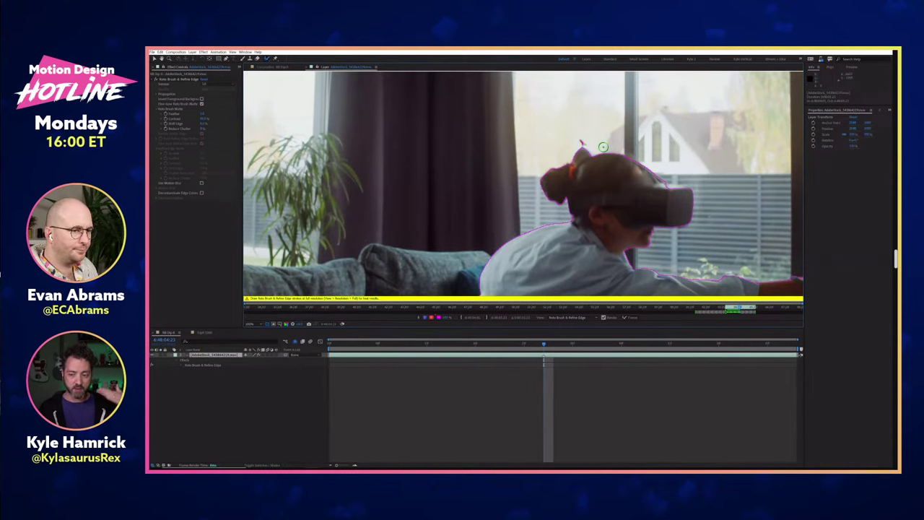
{"action": "mouse_move", "coordinate": [592, 150]}
{"action": "left_mouse_down"}
{"action": "mouse_move", "coordinate": [549, 159]}
{"action": "mouse_move", "coordinate": [604, 144]}
{"action": "left_mouse_up"}
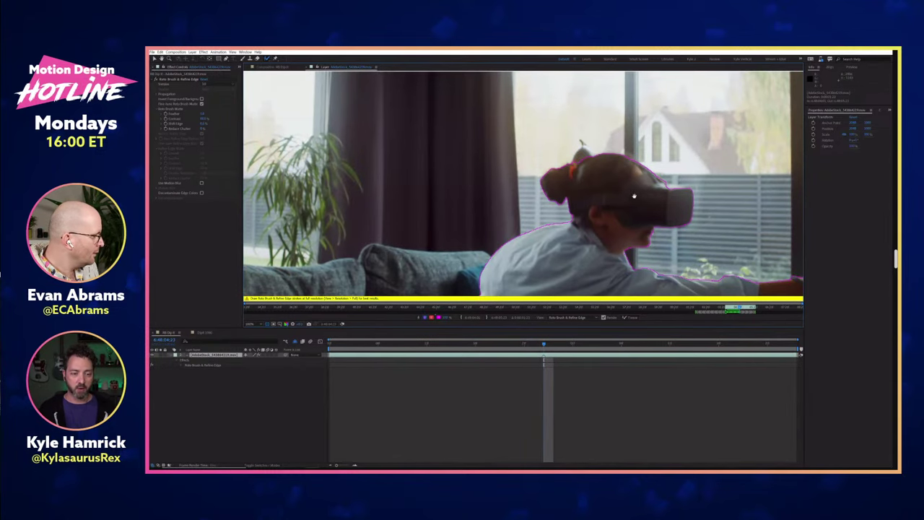
Step: Propagate the corrected matte frame by frame to the end of the clip, where the woman is upright again
{"action": "scroll", "coordinate": [634, 195], "scroll_direction": "down", "scroll_amount": 1}
{"action": "key", "text": "Page_Down"}
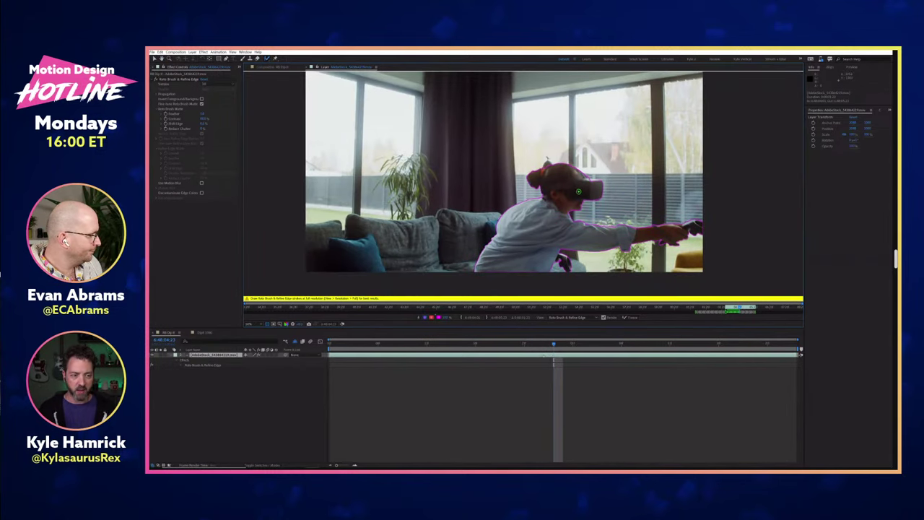
{"action": "key", "text": "Page_Down"}
{"action": "key", "text": "Page_Down"}
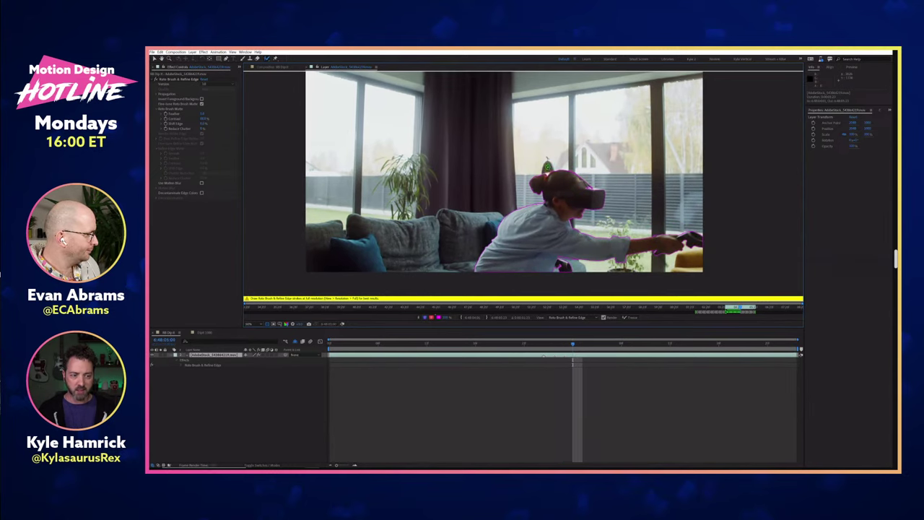
{"action": "key", "text": "Page_Down"}
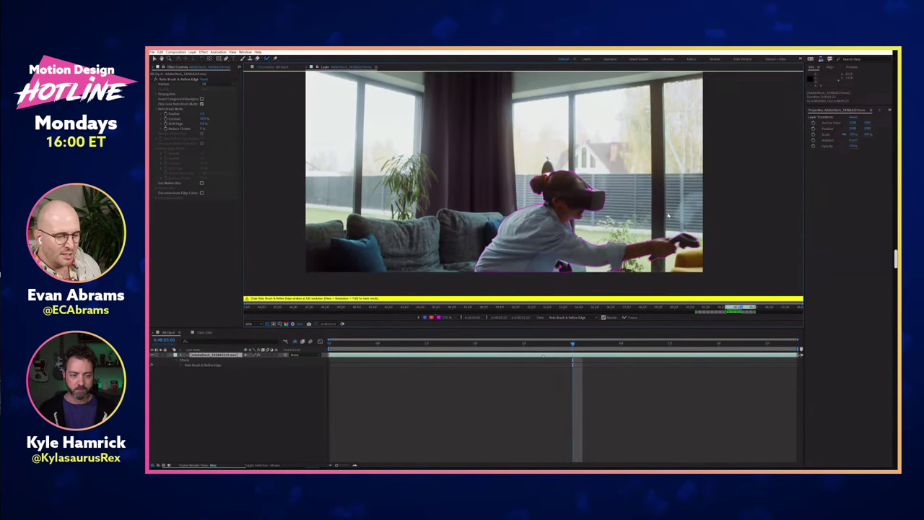
{"action": "key", "text": "Page_Down"}
{"action": "key", "text": "Page_Down"}
{"action": "key", "text": "Page_Down"}
{"action": "key", "text": "Page_Down"}
{"action": "key", "text": "Page_Down"}
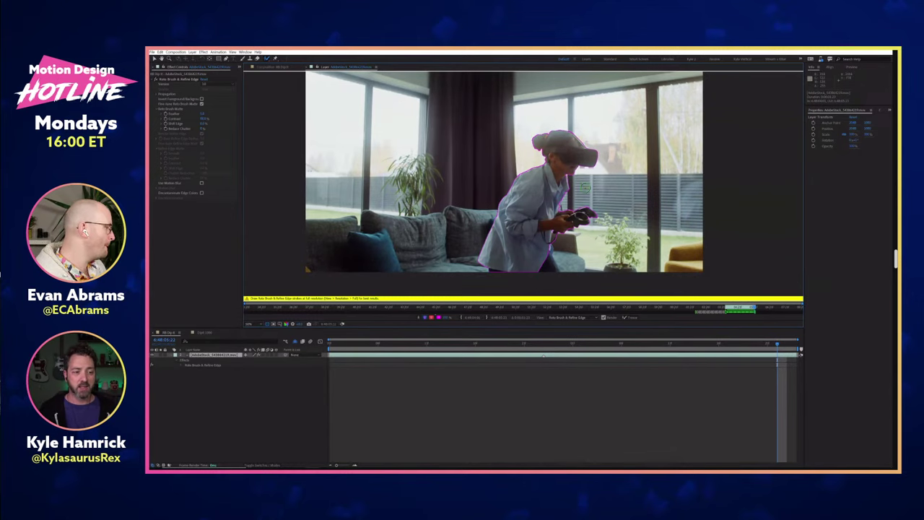
Step: Move back to the frame where the woman starts leaning forward and switch to the Refine Edge tool
{"action": "key", "text": "period"}
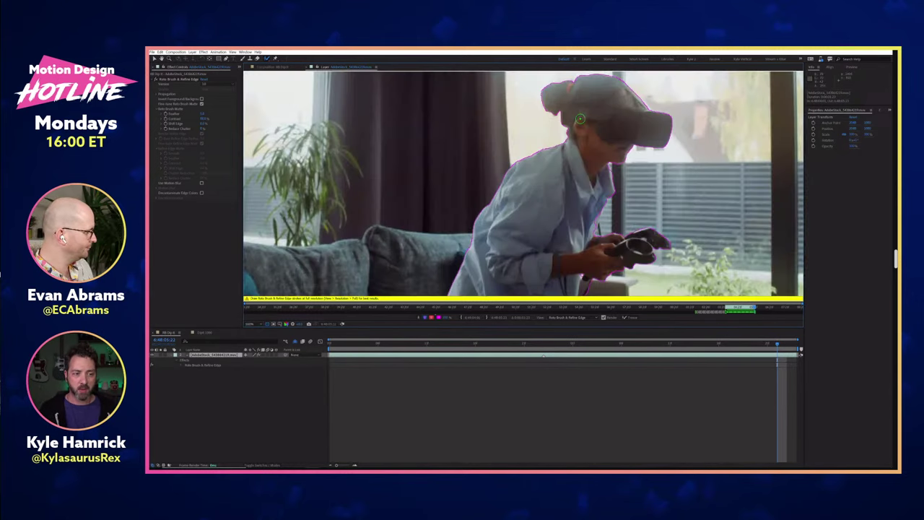
{"action": "left_click_drag", "start_coordinate": [753, 308], "coordinate": [736, 309]}
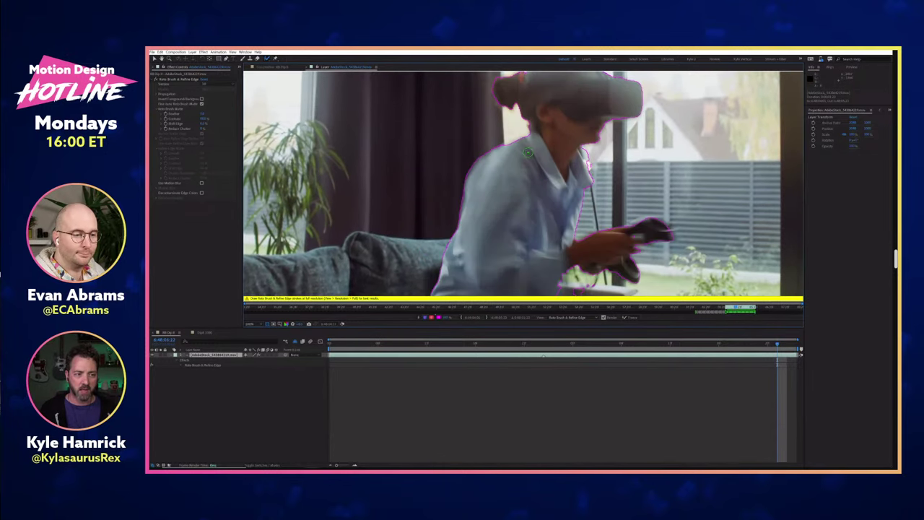
{"action": "left_click", "coordinate": [270, 61]}
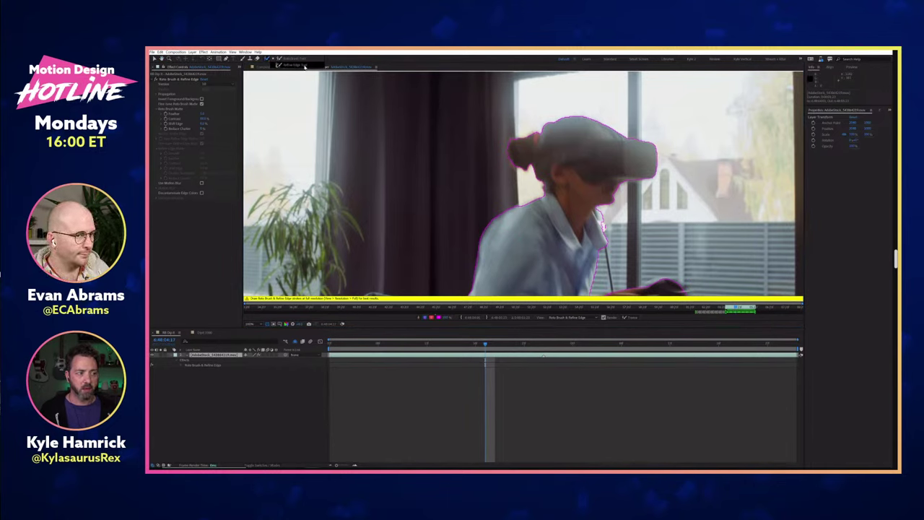
{"action": "left_click", "coordinate": [304, 66]}
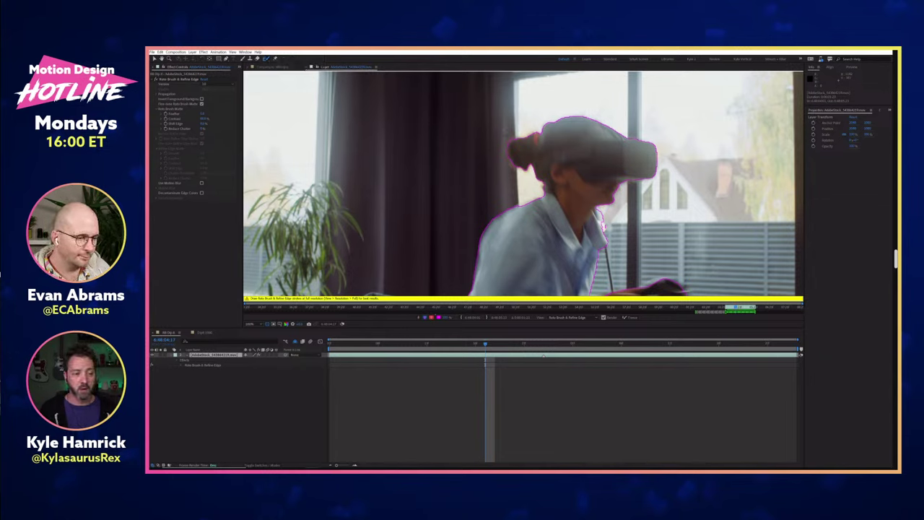
Step: Paint Refine Edge strokes around the woman's hair bun and the back of her head, and freeze the roto matte
{"action": "mouse_move", "coordinate": [507, 149]}
{"action": "left_mouse_down"}
{"action": "mouse_move", "coordinate": [528, 167]}
{"action": "mouse_move", "coordinate": [541, 203]}
{"action": "left_mouse_up"}
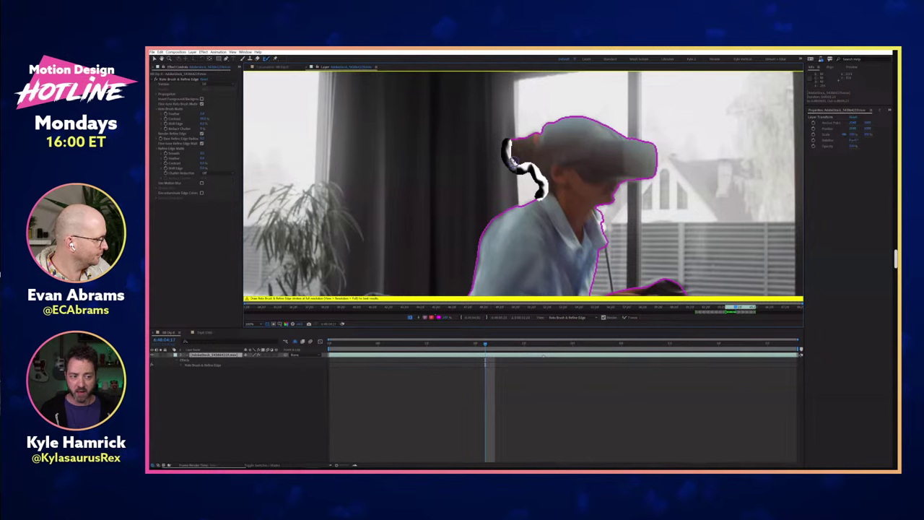
{"action": "mouse_move", "coordinate": [510, 140]}
{"action": "left_mouse_down"}
{"action": "mouse_move", "coordinate": [569, 114]}
{"action": "mouse_move", "coordinate": [553, 108]}
{"action": "left_mouse_up"}
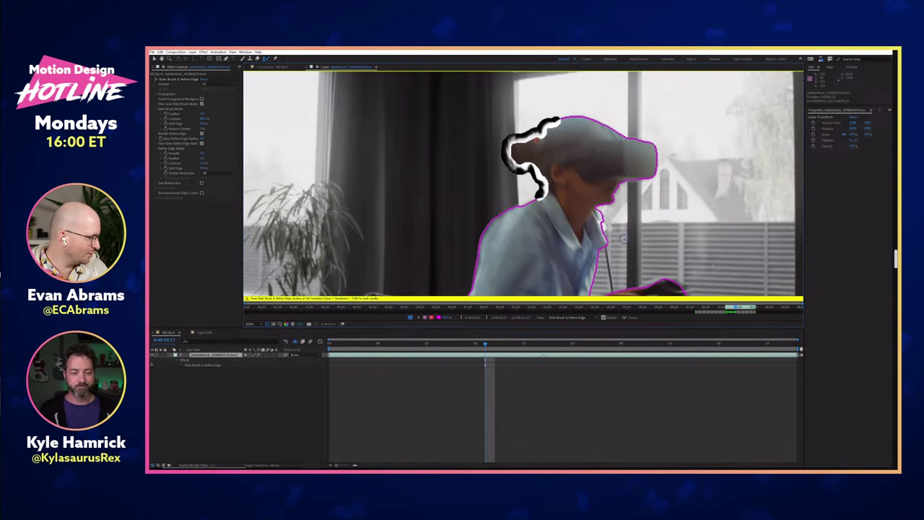
{"action": "key", "text": "comma"}
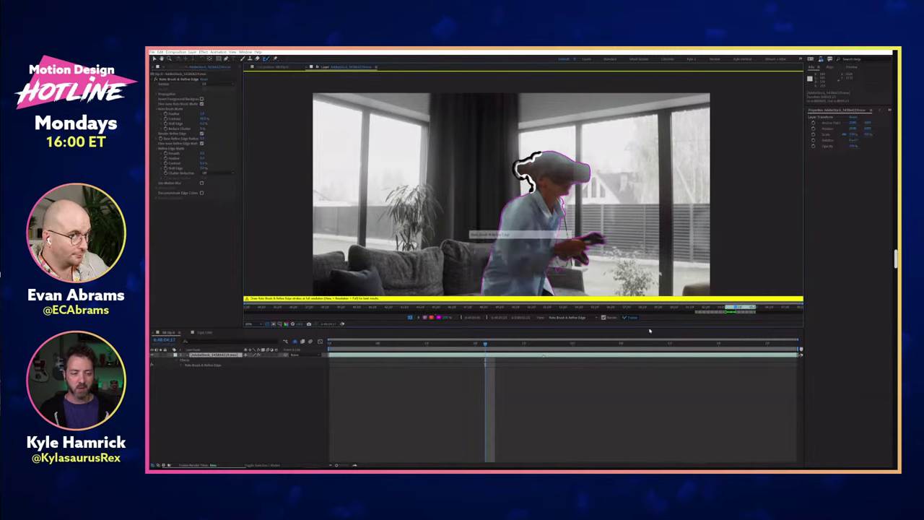
{"action": "left_click", "coordinate": [629, 317]}
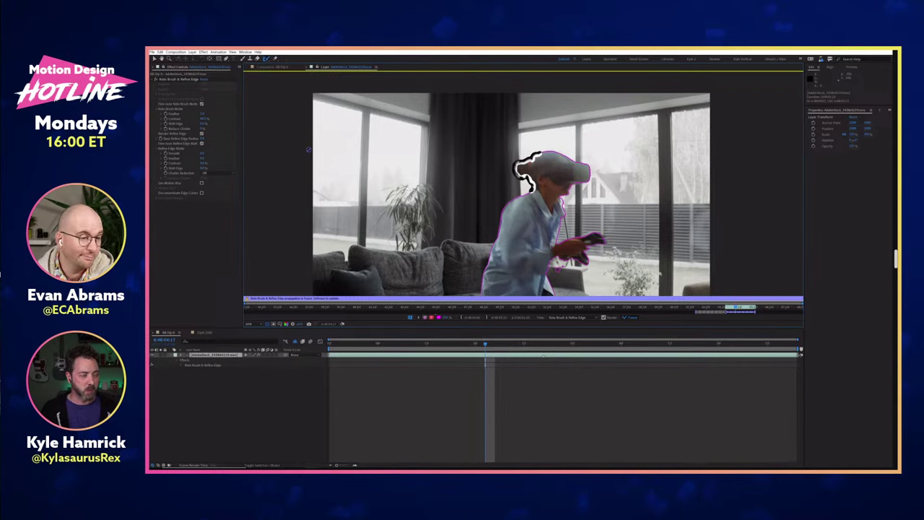
{"action": "left_click", "coordinate": [278, 67]}
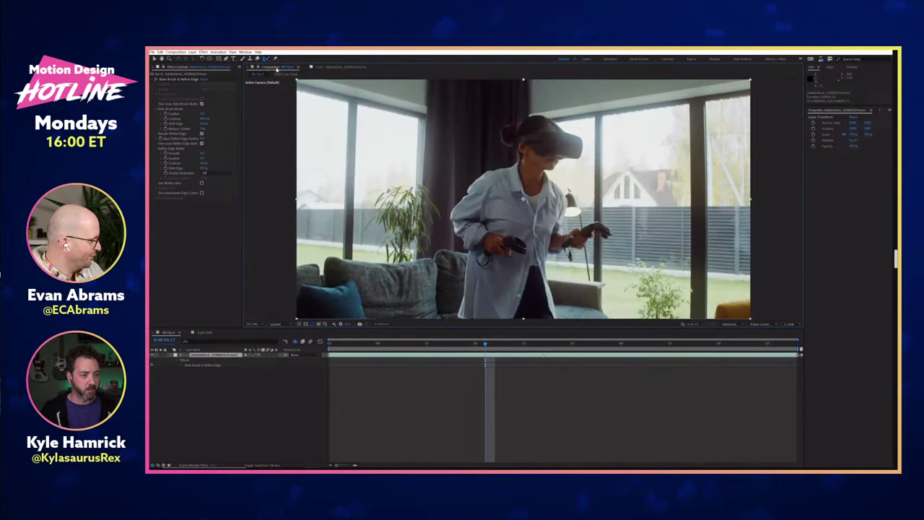
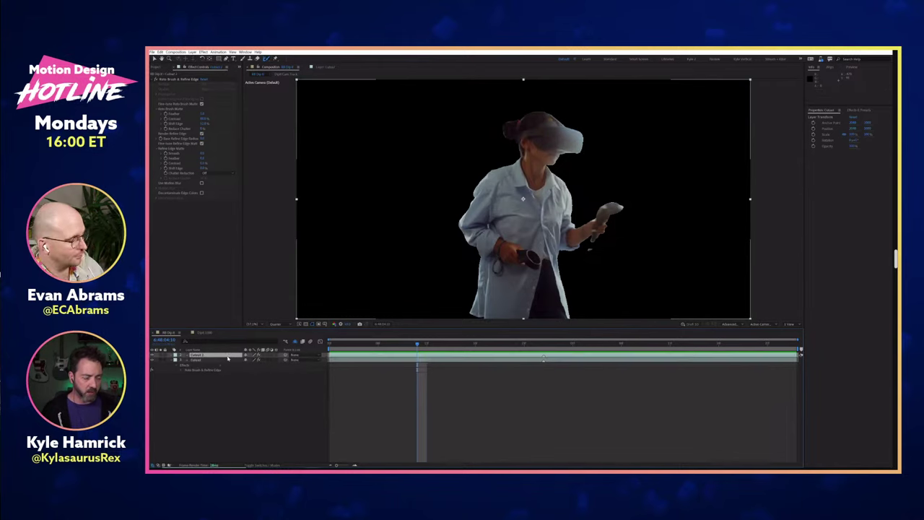
Step: Place the duplicated cutout layer beneath the original as a layer named Plate, and remove its Roto Brush effect
{"action": "left_click_drag", "start_coordinate": [224, 362], "coordinate": [221, 382]}
{"action": "key", "text": "Return"}
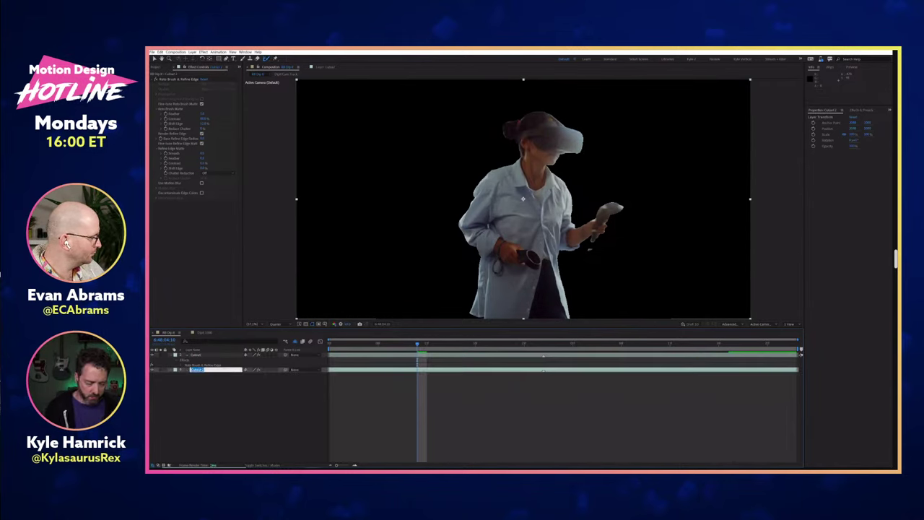
{"action": "type", "text": "Plate"}
{"action": "key", "text": "Return"}
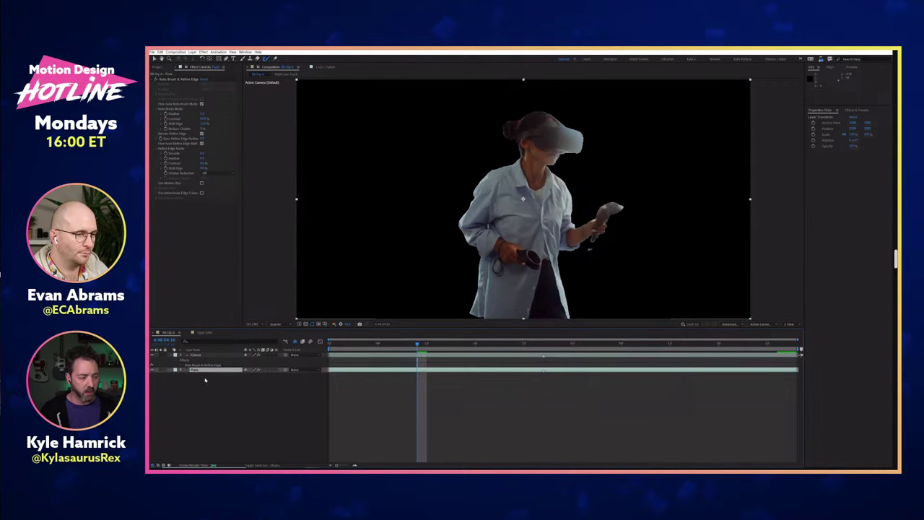
{"action": "key", "text": "ctrl+shift+e"}
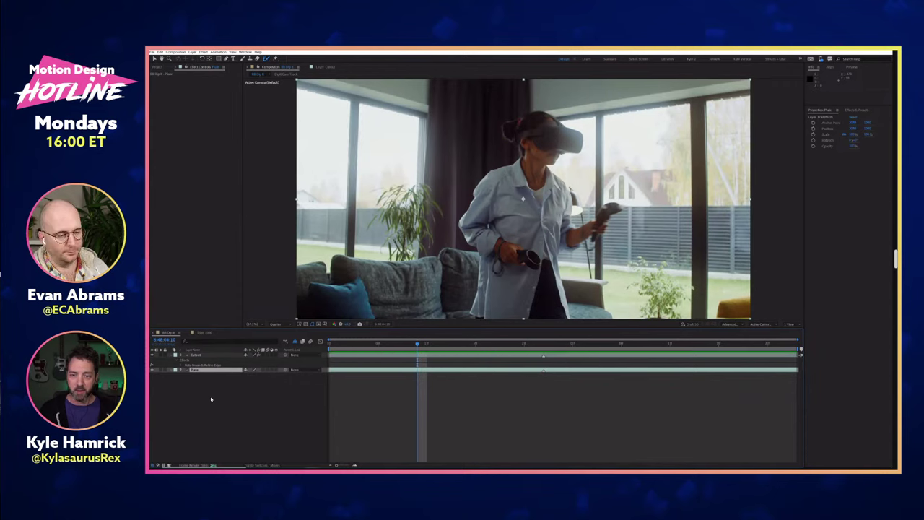
Step: Create a text layer reading STUFF and place it between the Cutout and Plate layers
{"action": "left_click", "coordinate": [220, 399]}
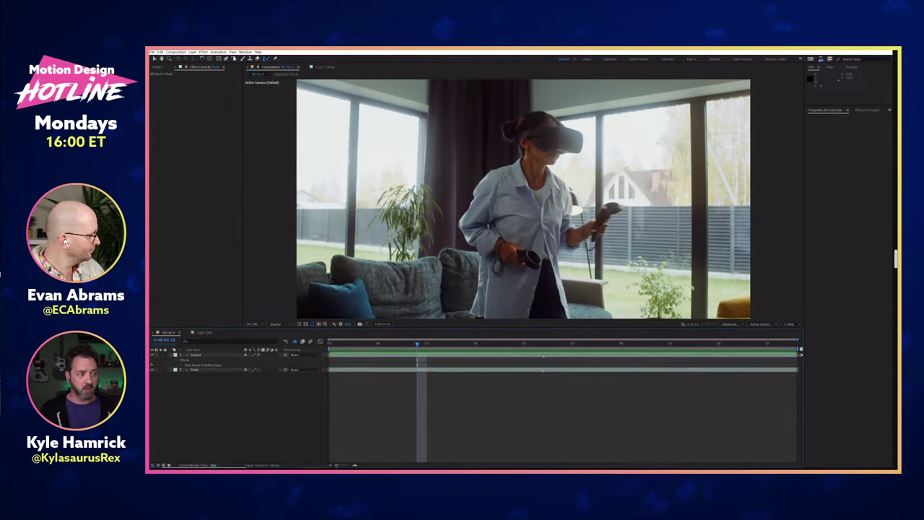
{"action": "key", "text": "ctrl+alt+shift+t"}
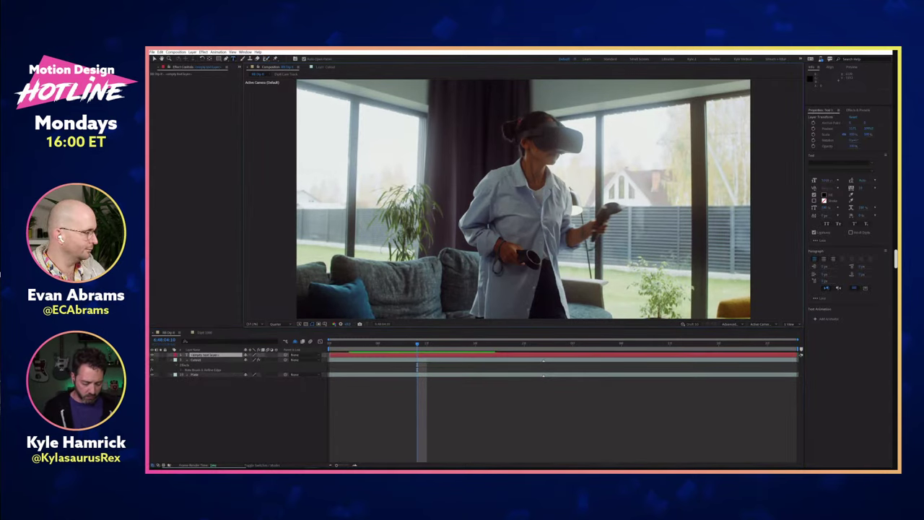
{"action": "left_click", "coordinate": [239, 392]}
{"action": "left_click_drag", "start_coordinate": [204, 354], "coordinate": [203, 371]}
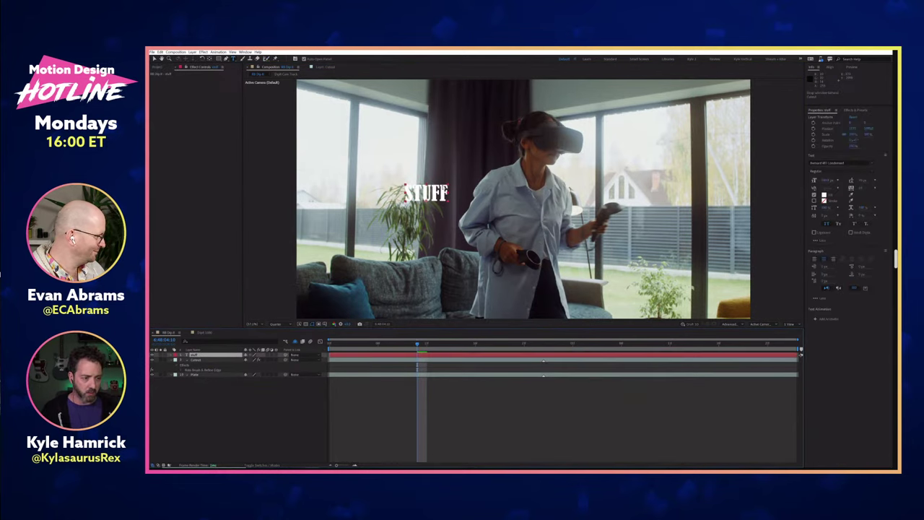
{"action": "key", "text": "ctrl+bracketright"}
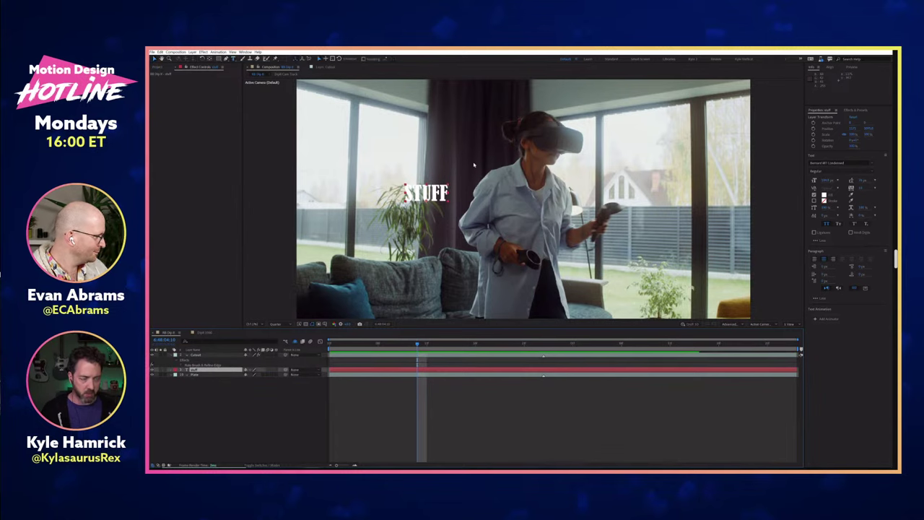
Step: Enlarge the STUFF text behind the woman's torso and change its fill colour to red
{"action": "left_click_drag", "start_coordinate": [448, 185], "coordinate": [520, 129]}
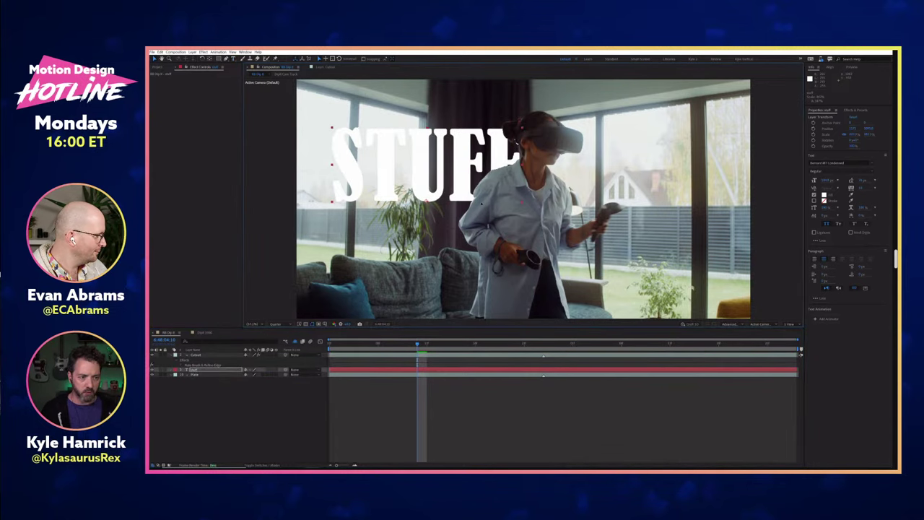
{"action": "left_click_drag", "start_coordinate": [451, 194], "coordinate": [565, 260]}
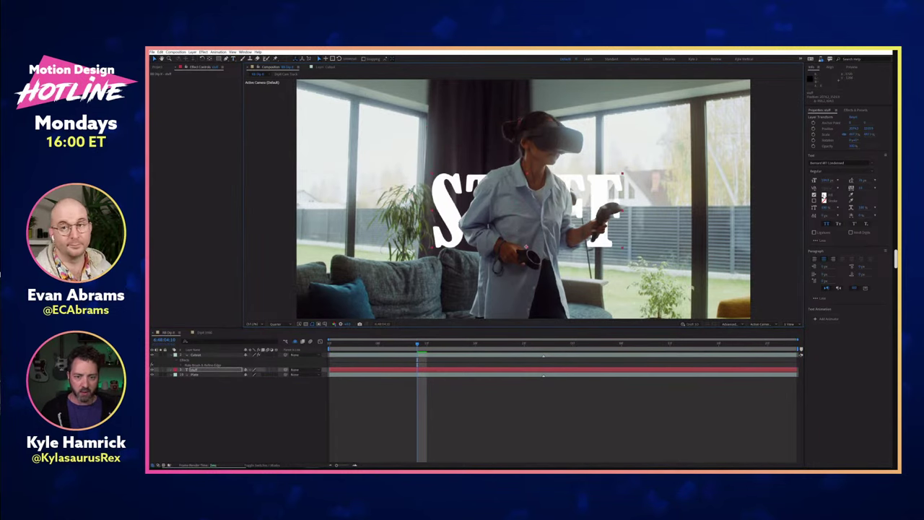
{"action": "left_click", "coordinate": [823, 194]}
{"action": "left_click", "coordinate": [444, 126]}
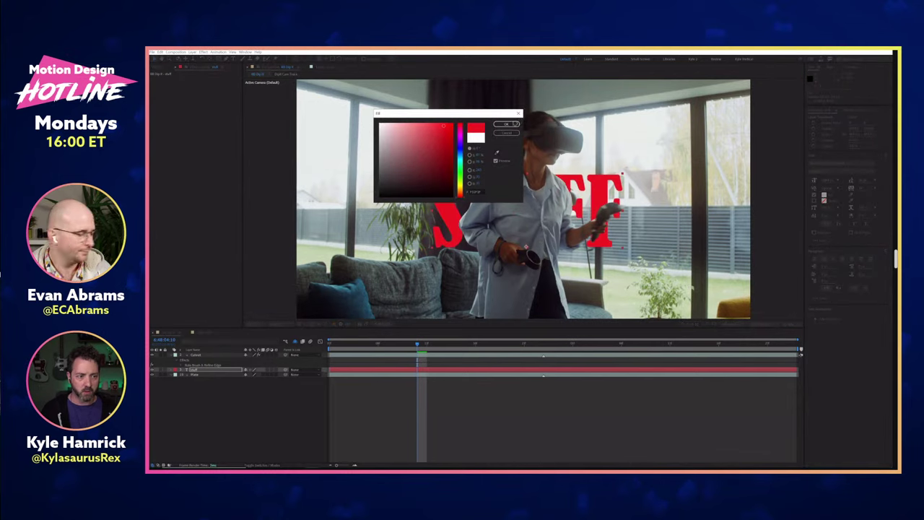
{"action": "left_click", "coordinate": [514, 125]}
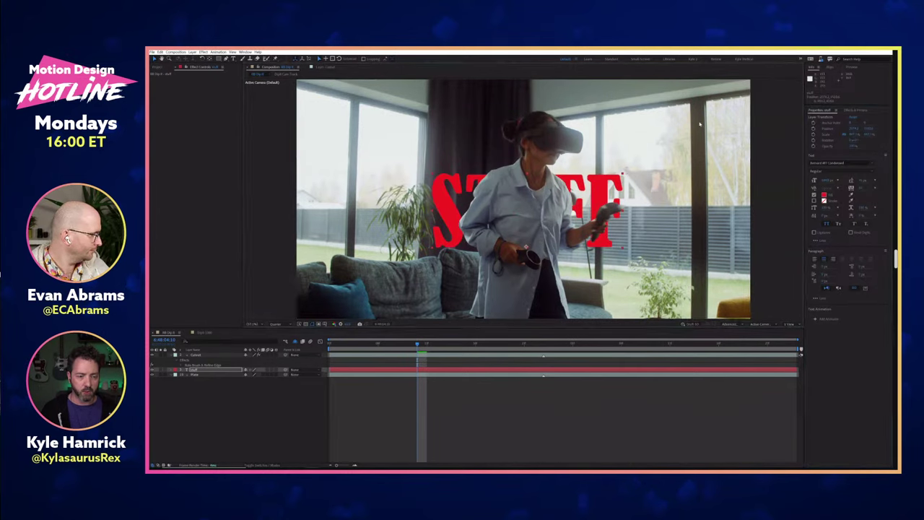
Step: Resize the red STUFF text to just under half the frame width behind the woman's head, and collapse the Cutout layer's properties
{"action": "left_click_drag", "start_coordinate": [708, 119], "coordinate": [706, 127]}
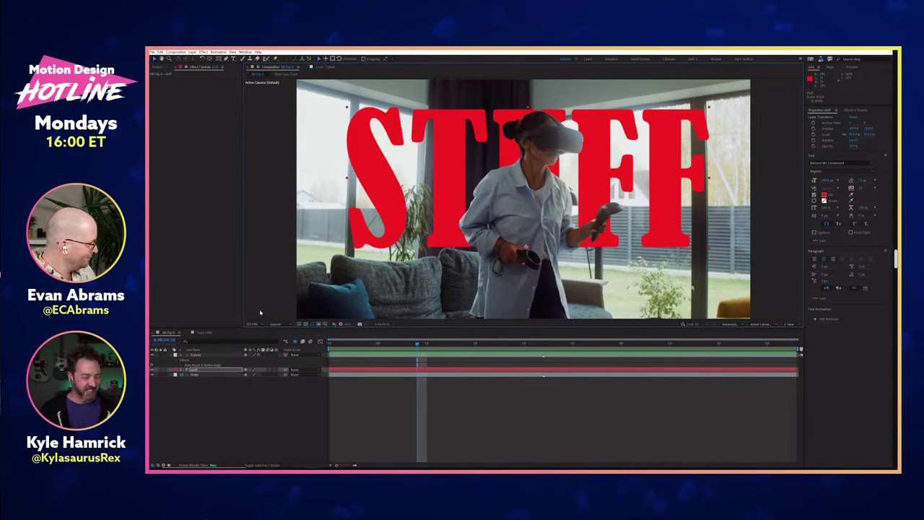
{"action": "left_click", "coordinate": [172, 358]}
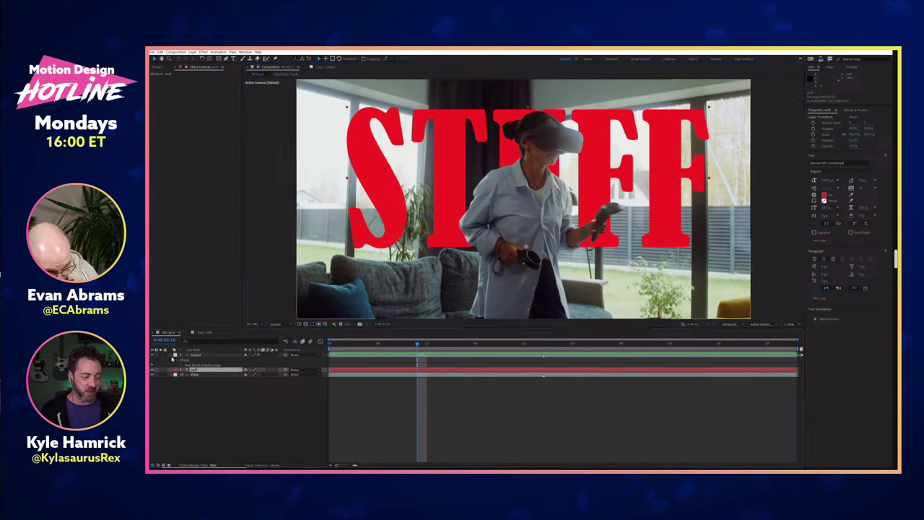
{"action": "left_click", "coordinate": [172, 355]}
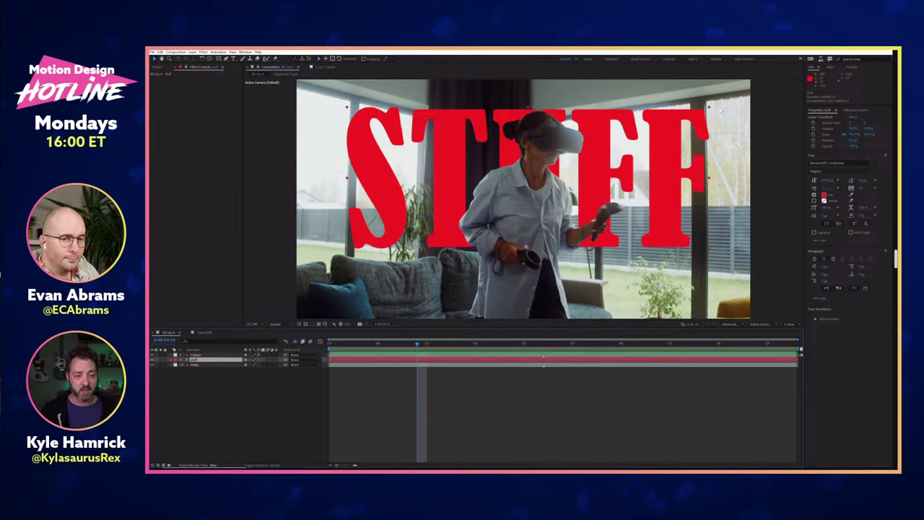
{"action": "left_click_drag", "start_coordinate": [708, 109], "coordinate": [627, 169]}
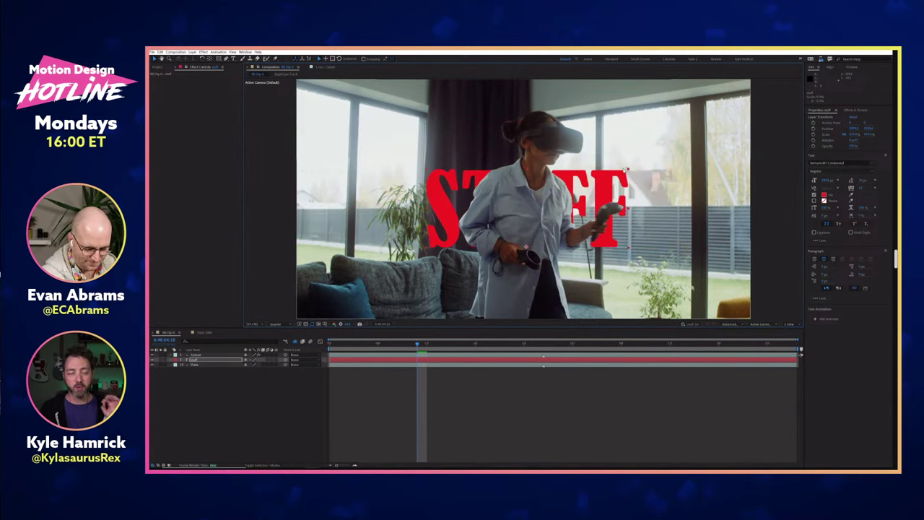
{"action": "left_click_drag", "start_coordinate": [603, 187], "coordinate": [607, 112]}
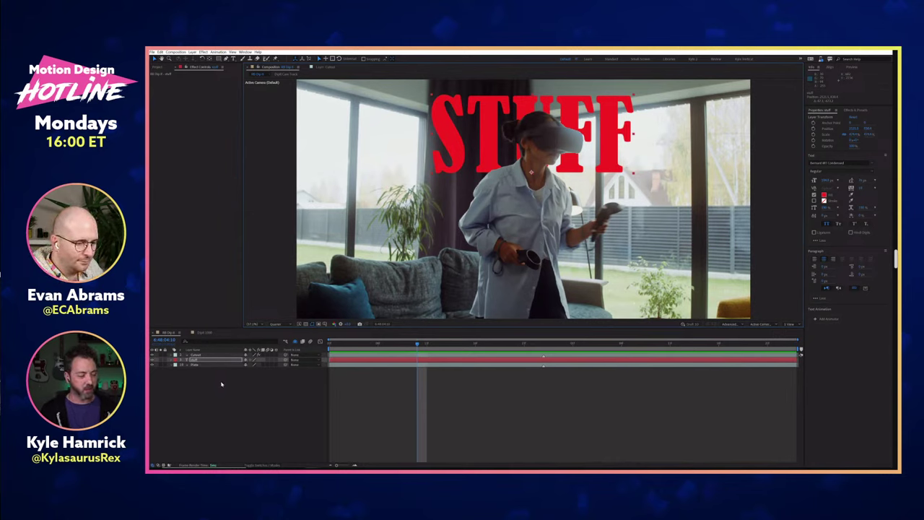
Step: Reveal the hidden shy layers in the timeline and review the text, camera and Cutout layers
{"action": "left_click", "coordinate": [198, 415]}
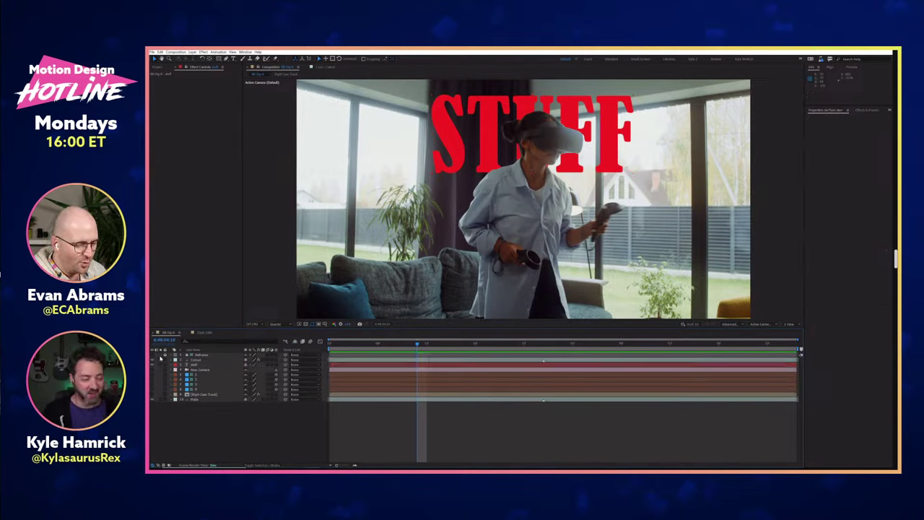
{"action": "left_click", "coordinate": [195, 365]}
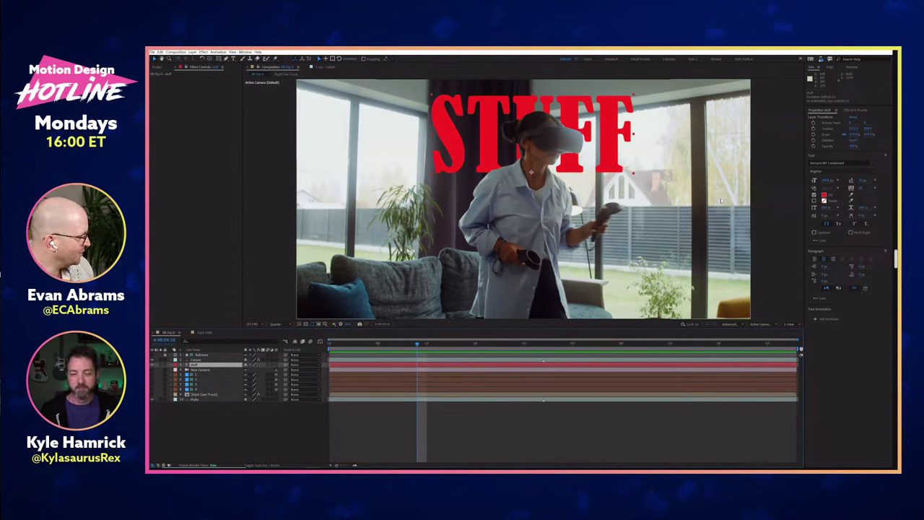
{"action": "left_click", "coordinate": [266, 425]}
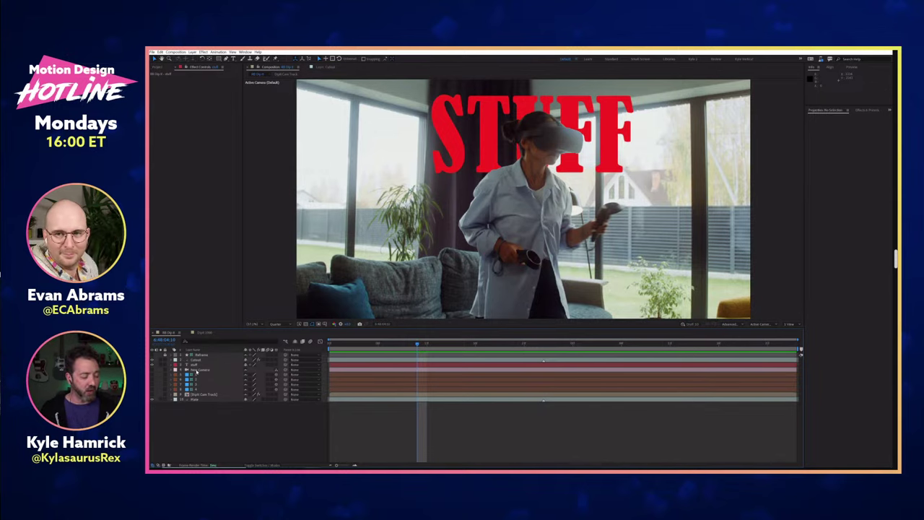
{"action": "left_click", "coordinate": [254, 368]}
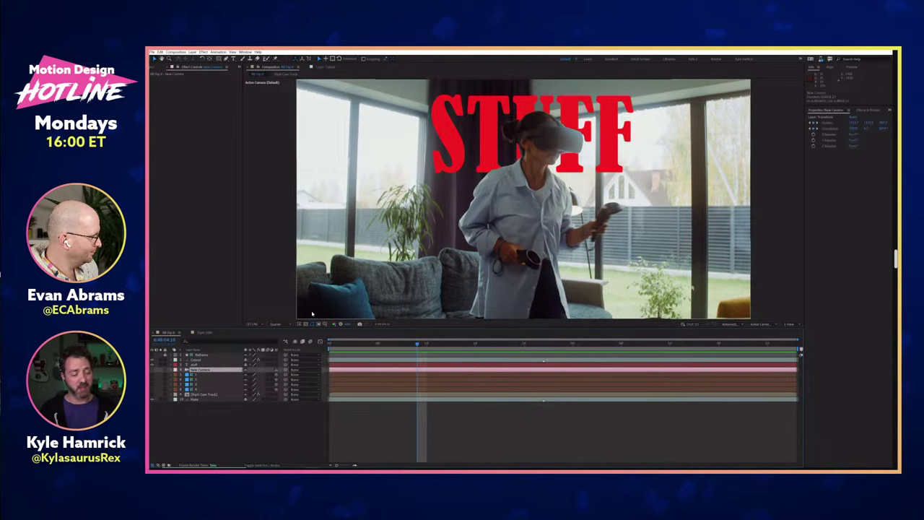
{"action": "left_click", "coordinate": [198, 360]}
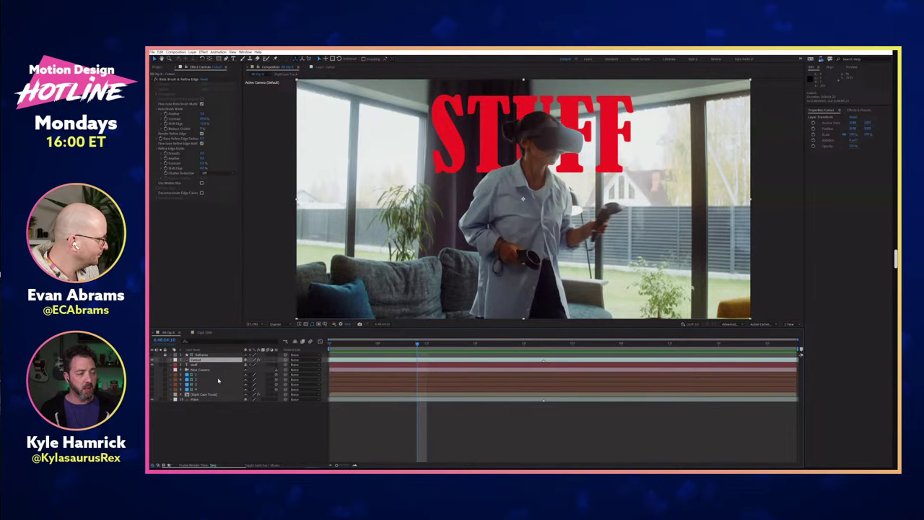
Step: Solo the Plate layer, play the shot to check its camera movement, and return to a frame near the start
{"action": "left_click", "coordinate": [199, 400]}
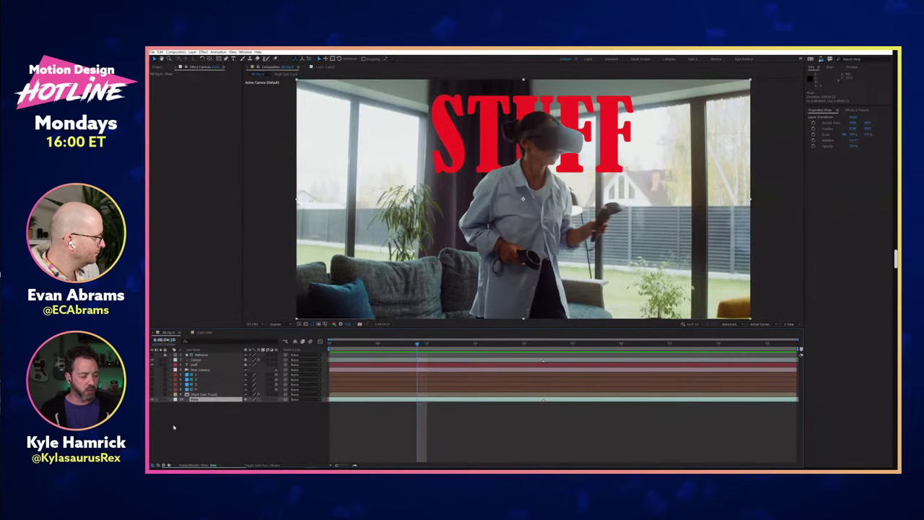
{"action": "left_click", "coordinate": [161, 400]}
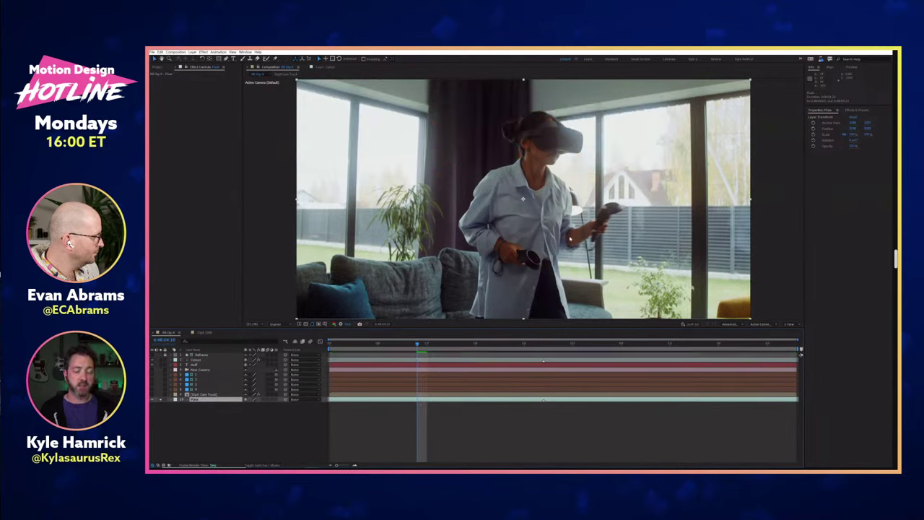
{"action": "key", "text": "space"}
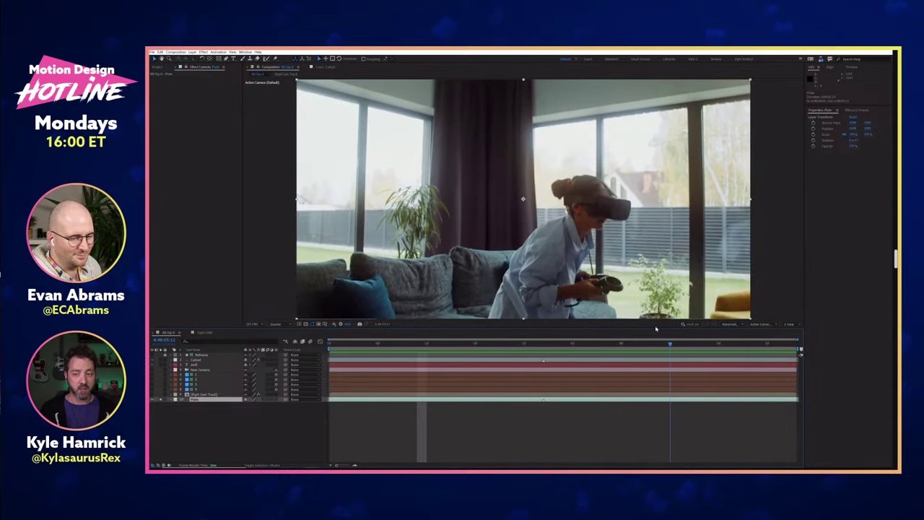
{"action": "left_click", "coordinate": [387, 350]}
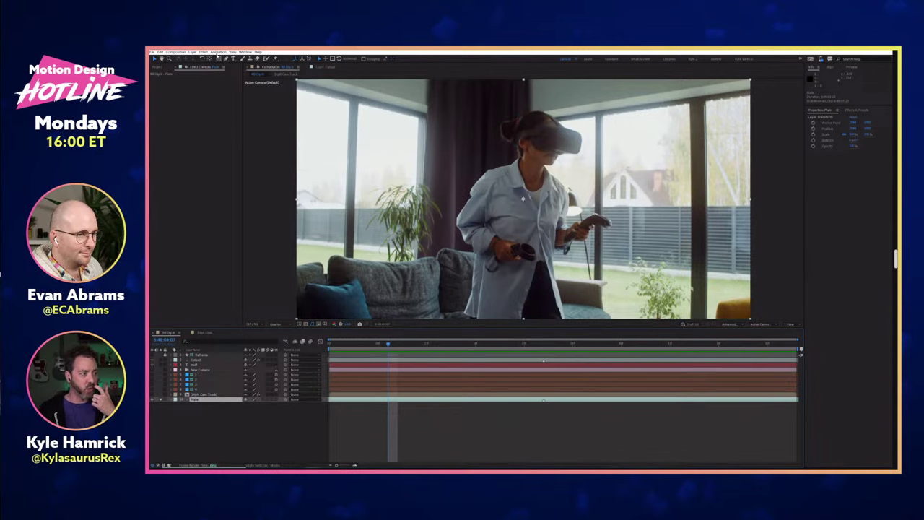
Step: Look up the Track Camera command and scrub the soloed plate from the first frame to examine the camera movement
{"action": "left_click", "coordinate": [218, 52]}
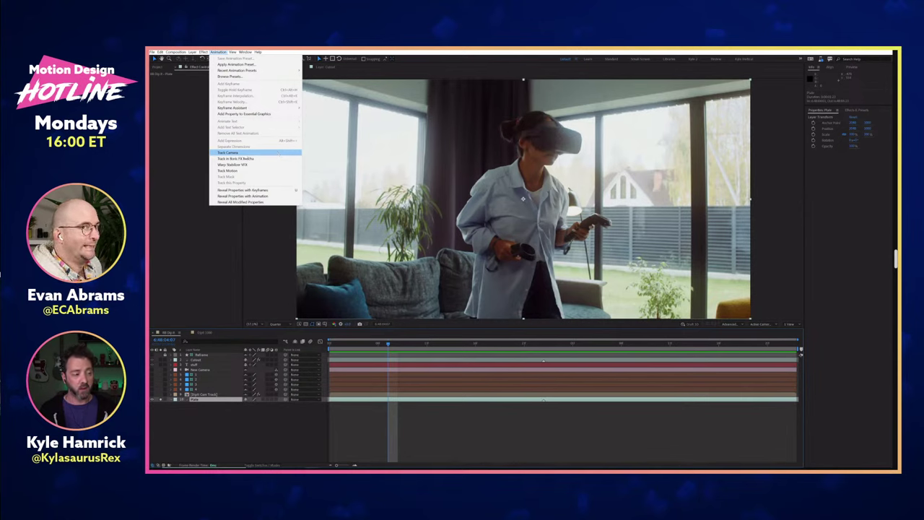
{"action": "left_click", "coordinate": [278, 154]}
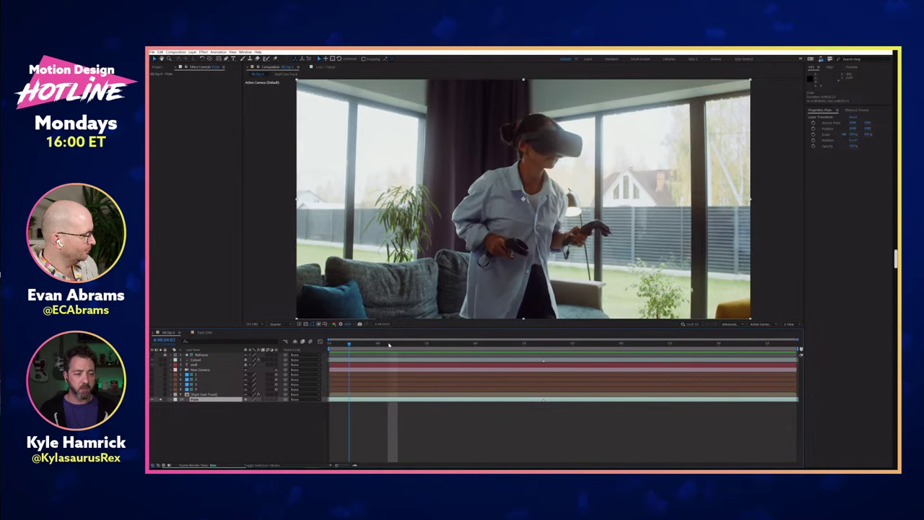
{"action": "left_click_drag", "start_coordinate": [431, 343], "coordinate": [675, 337]}
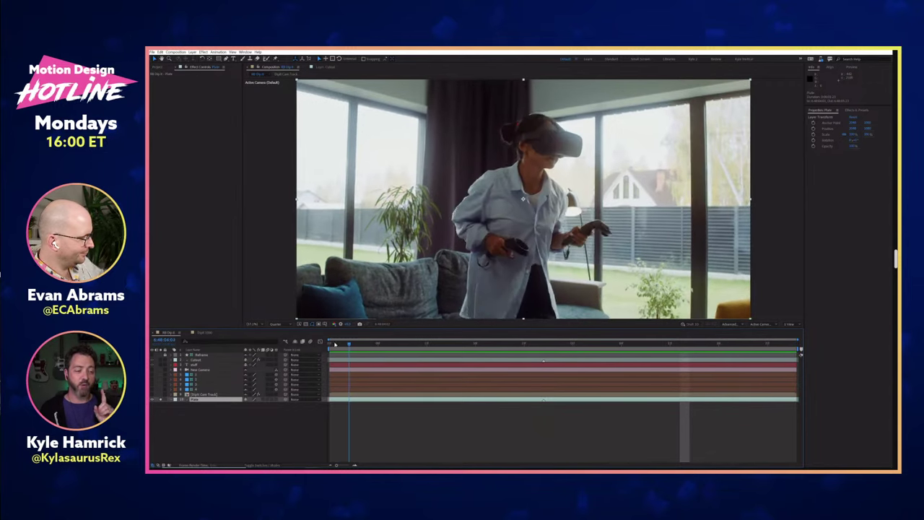
{"action": "left_click", "coordinate": [335, 345]}
{"action": "key", "text": "space"}
{"action": "key", "text": "space"}
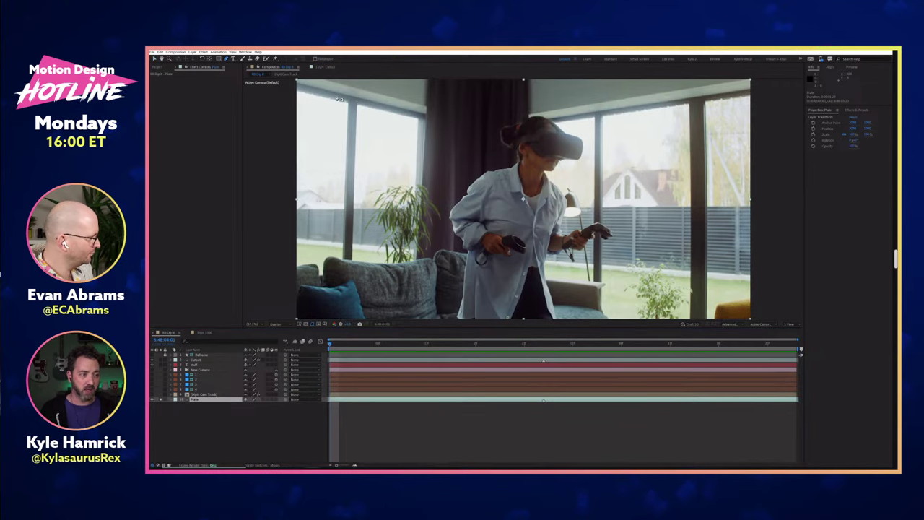
Step: Draw a closed mask on the Plate layer around both window walls, following the ceiling line above and the sofa and floor line below
{"action": "key", "text": "comma"}
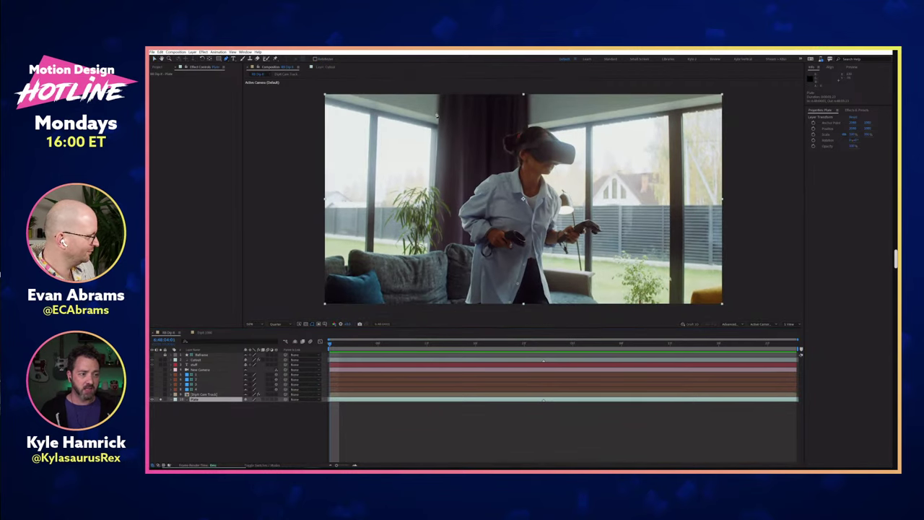
{"action": "left_click", "coordinate": [487, 134]}
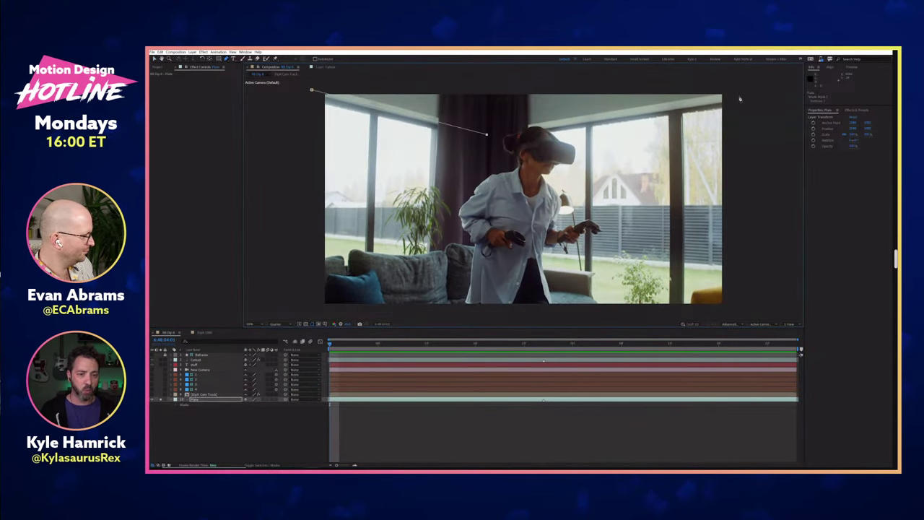
{"action": "left_click", "coordinate": [738, 99]}
{"action": "left_click", "coordinate": [733, 313]}
{"action": "left_click", "coordinate": [629, 313]}
{"action": "left_click", "coordinate": [490, 261]}
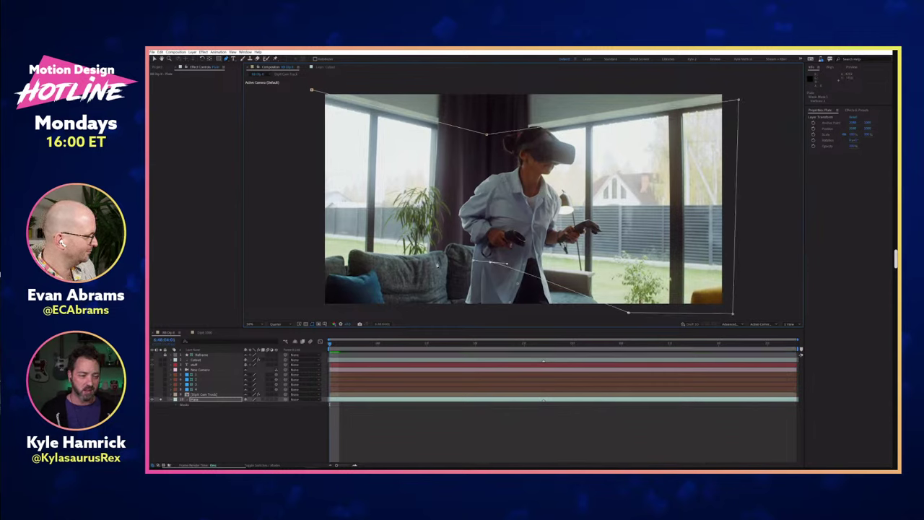
{"action": "left_click", "coordinate": [426, 261]}
{"action": "left_click", "coordinate": [302, 292]}
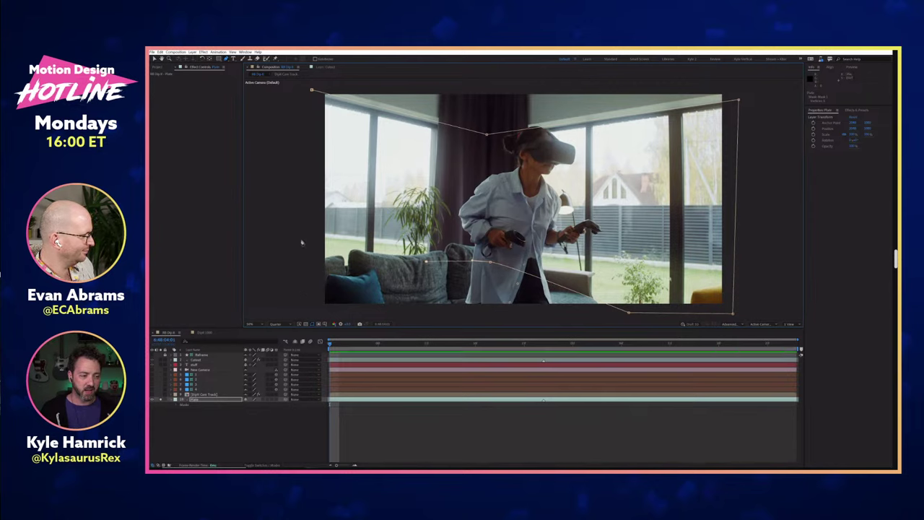
{"action": "left_click", "coordinate": [312, 91]}
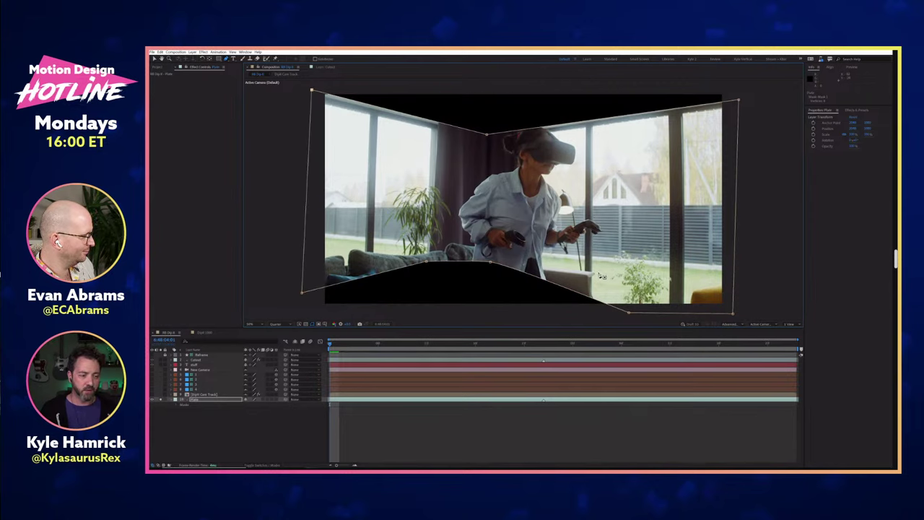
Step: Set the Plate layer's wall mask to Subtract and deselect the layer
{"action": "key", "text": "m"}
{"action": "left_click", "coordinate": [258, 406]}
{"action": "left_click", "coordinate": [259, 422]}
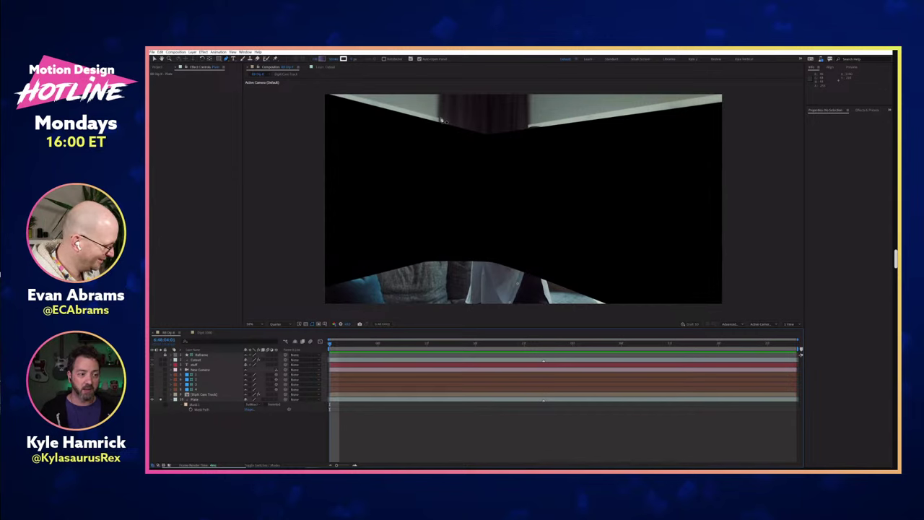
{"action": "left_click", "coordinate": [435, 279]}
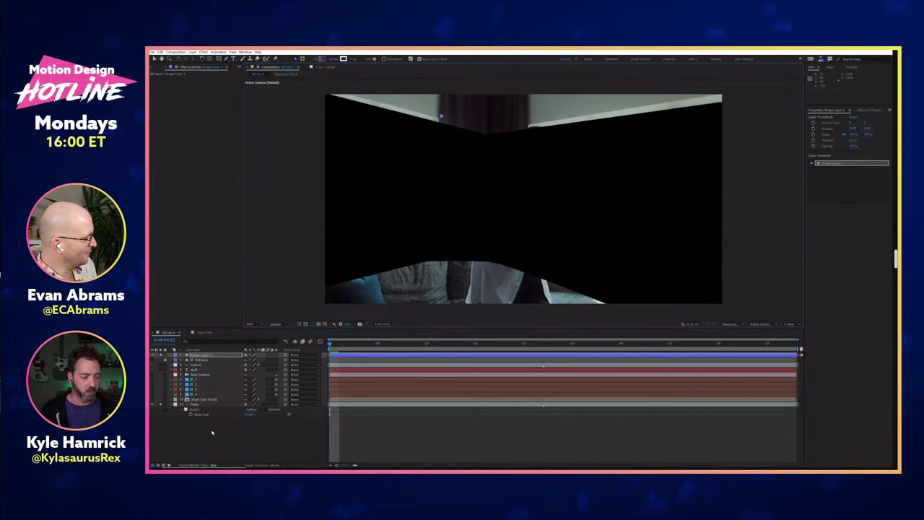
{"action": "key", "text": "ctrl+z"}
{"action": "left_click", "coordinate": [211, 403]}
{"action": "left_click", "coordinate": [215, 354]}
{"action": "key", "text": "Delete"}
Step: Add a second four-point mask to the Plate layer in Add mode, framing the dark curtain from ceiling to sofa
{"action": "left_click", "coordinate": [433, 170]}
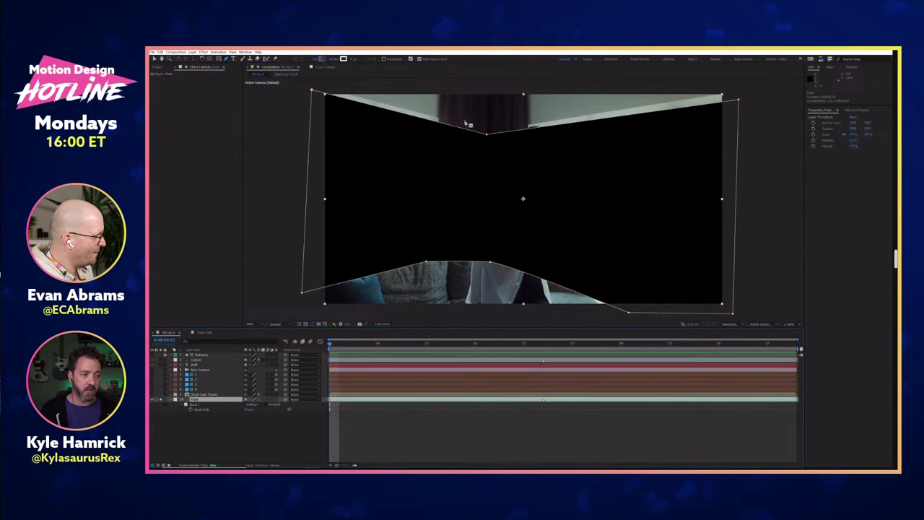
{"action": "left_click", "coordinate": [444, 114]}
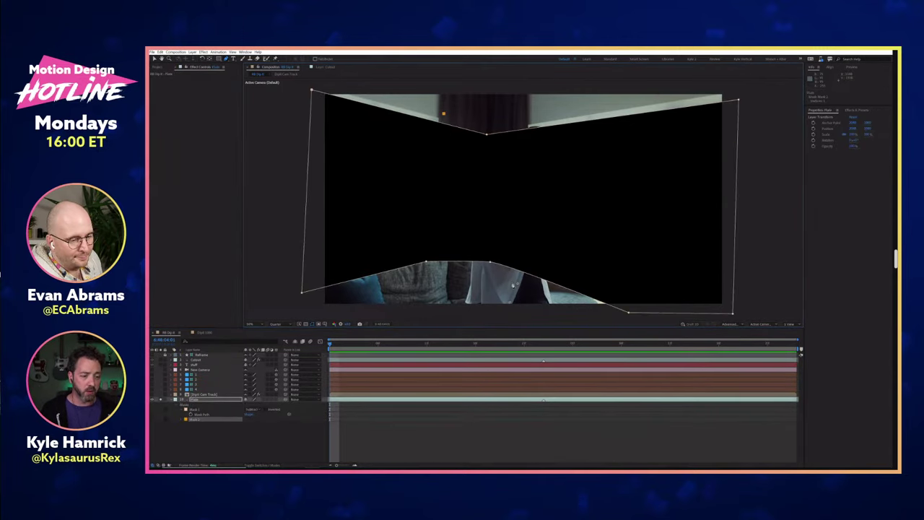
{"action": "left_click", "coordinate": [438, 283]}
{"action": "left_click", "coordinate": [522, 288]}
{"action": "left_click", "coordinate": [525, 101]}
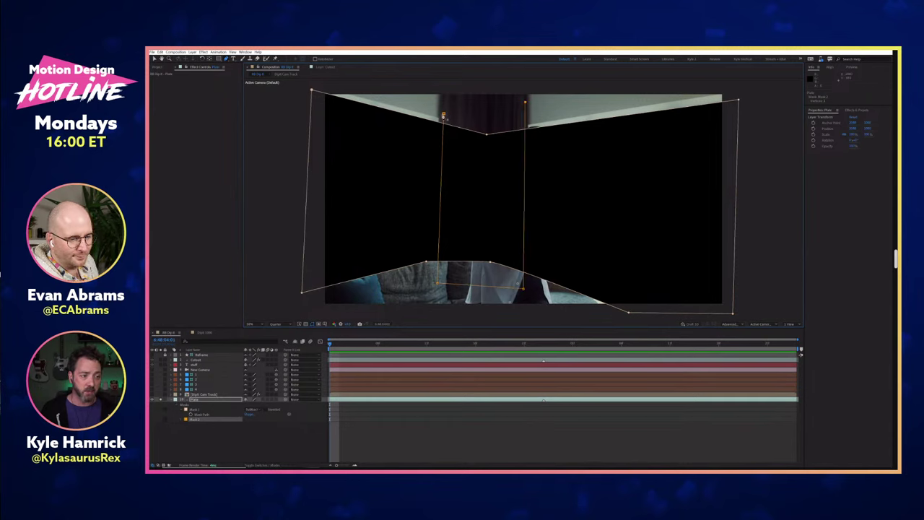
{"action": "left_click", "coordinate": [444, 114]}
{"action": "left_click", "coordinate": [313, 427]}
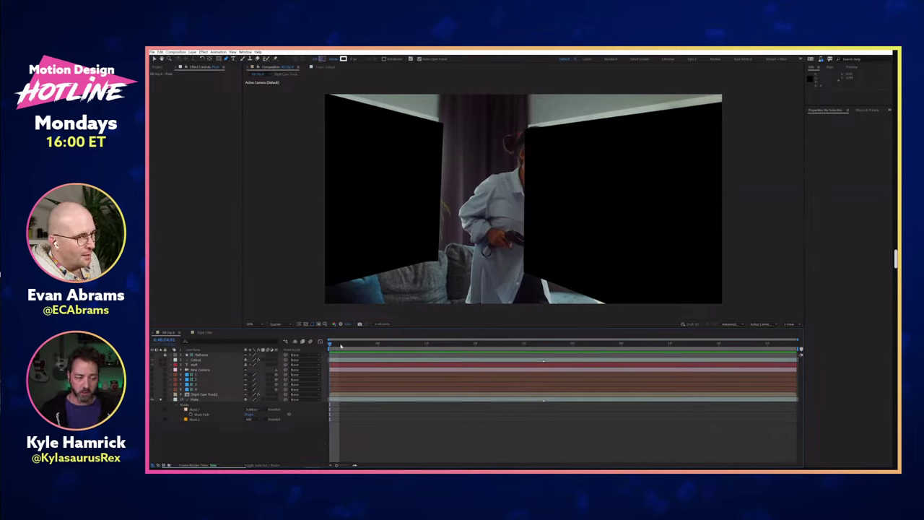
Step: Play and scrub the masked plate to examine how the room moves against the fixed mask edges, and return to the first frame
{"action": "key", "text": "space"}
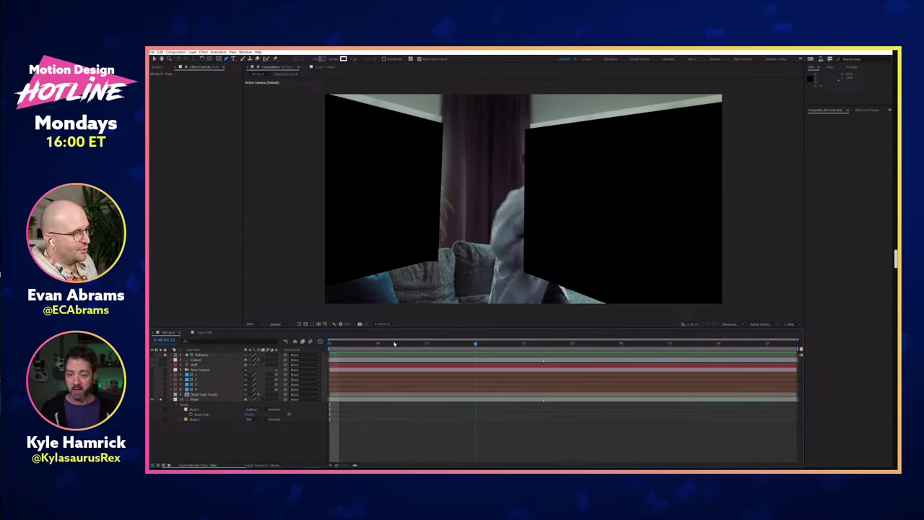
{"action": "left_click_drag", "start_coordinate": [363, 344], "coordinate": [325, 344]}
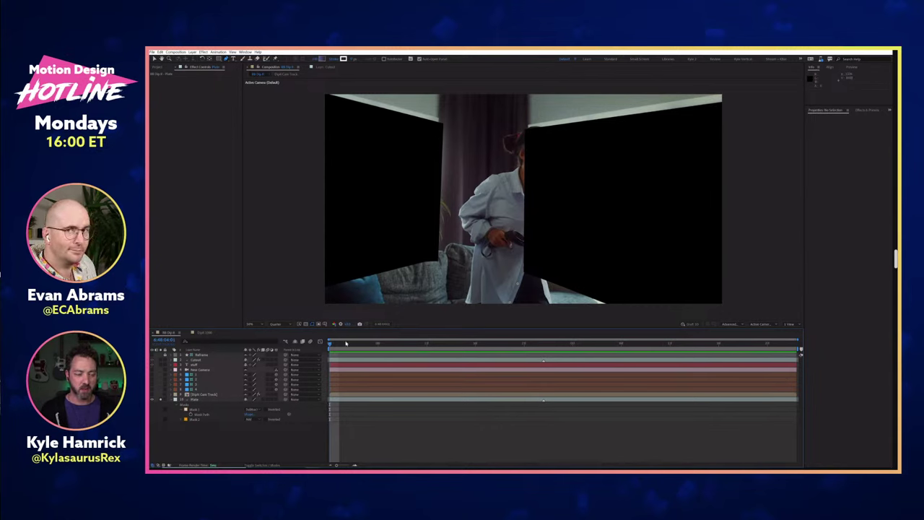
{"action": "key", "text": "space"}
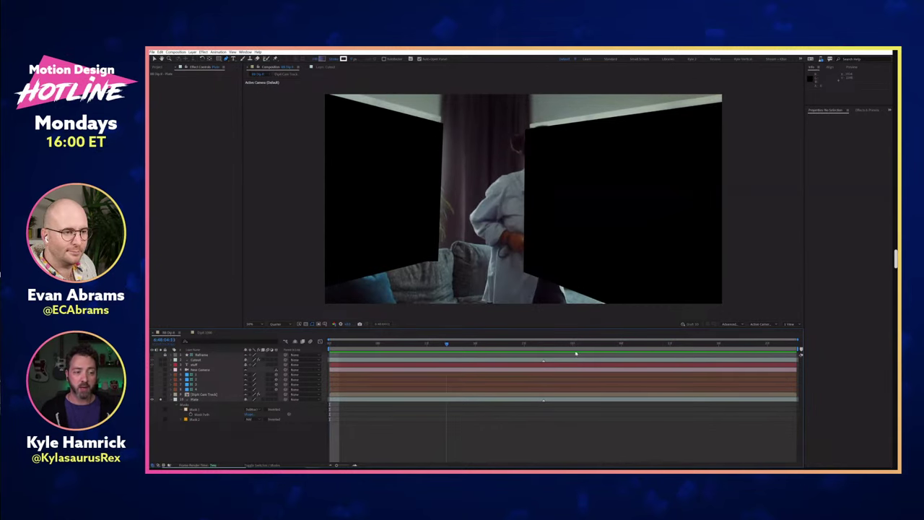
{"action": "left_click_drag", "start_coordinate": [706, 351], "coordinate": [748, 344]}
{"action": "left_click_drag", "start_coordinate": [462, 343], "coordinate": [329, 344]}
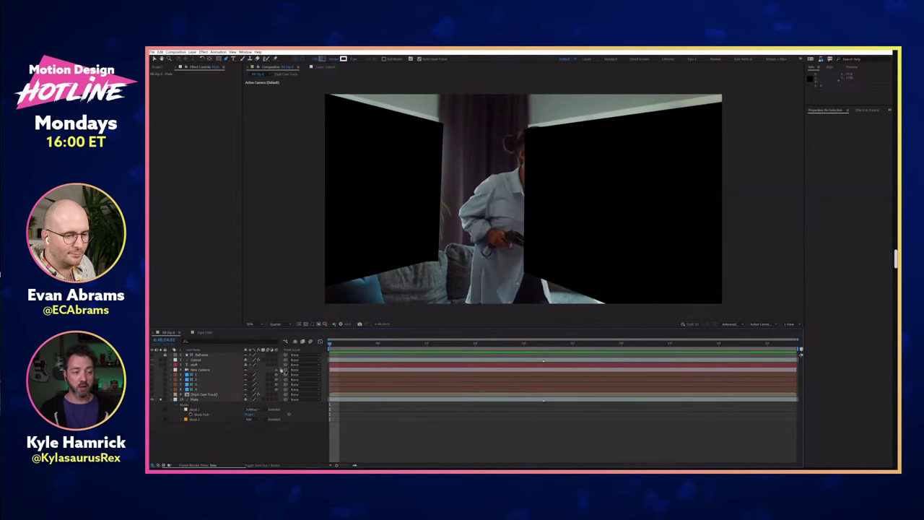
Step: Delete both masks from the Plate layer
{"action": "left_click", "coordinate": [205, 410]}
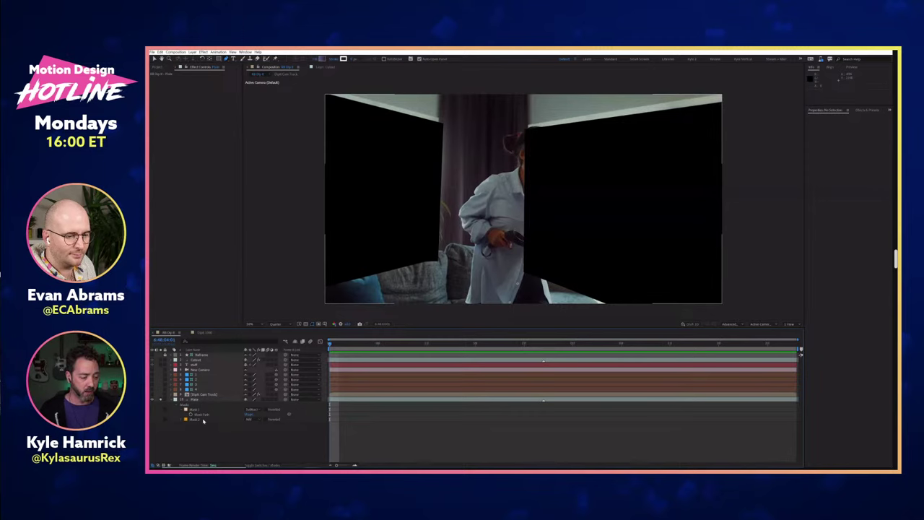
{"action": "left_click", "coordinate": [204, 420], "text": "shift"}
{"action": "key", "text": "Delete"}
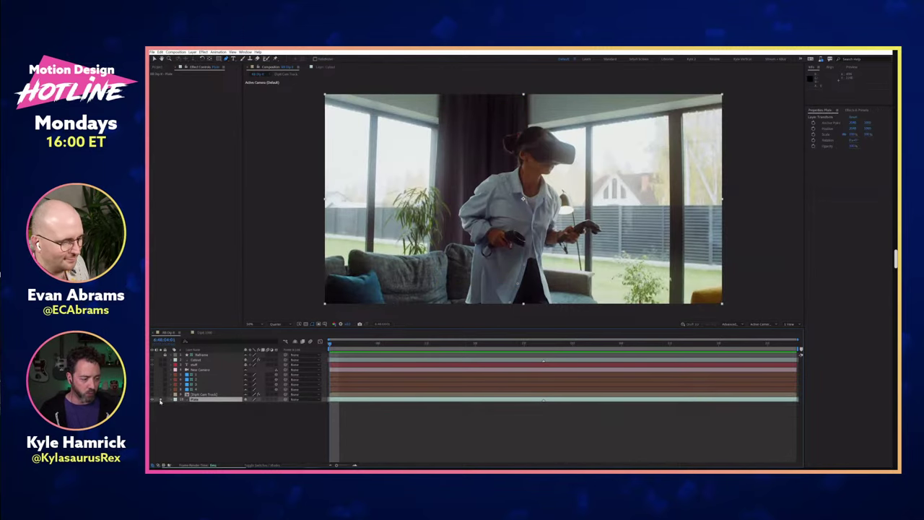
Step: Unsolo the Plate layer, show the tracked camera and blue solids without the text and cutout, and preview the shot
{"action": "left_click", "coordinate": [152, 366]}
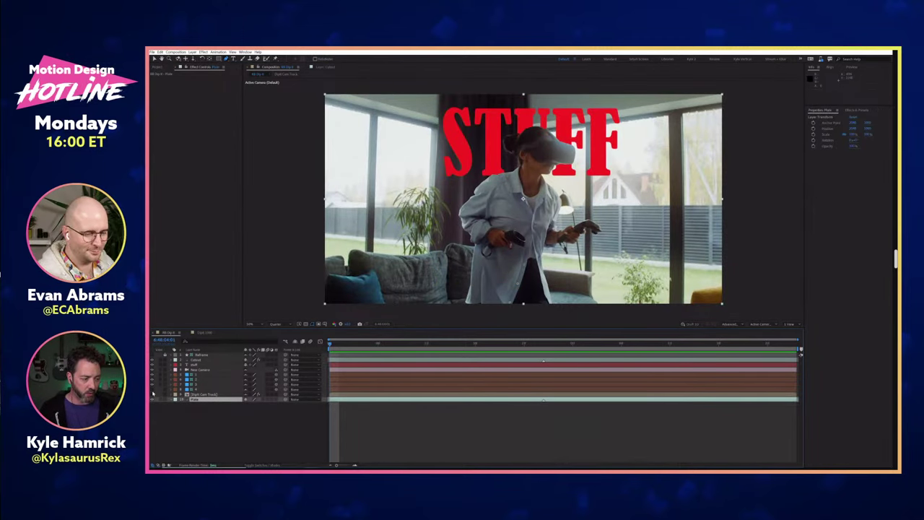
{"action": "left_click_drag", "start_coordinate": [151, 393], "coordinate": [153, 391]}
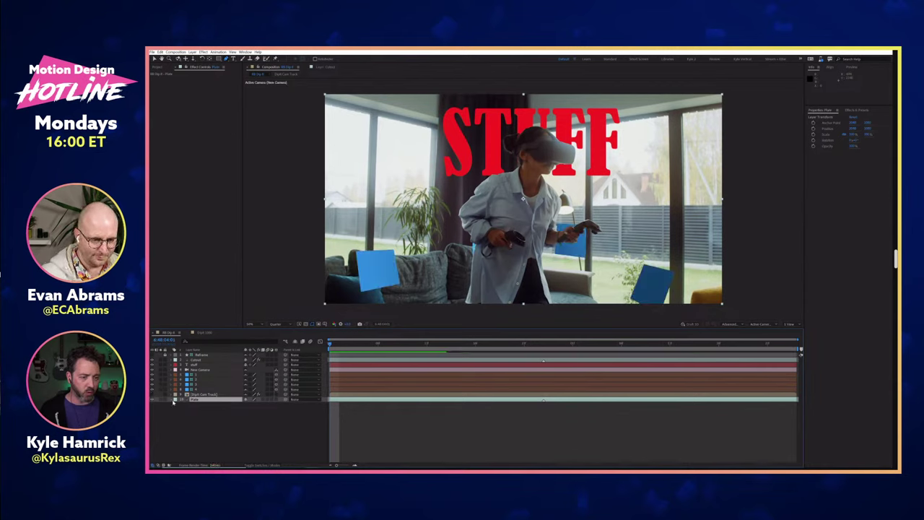
{"action": "key", "text": "F2"}
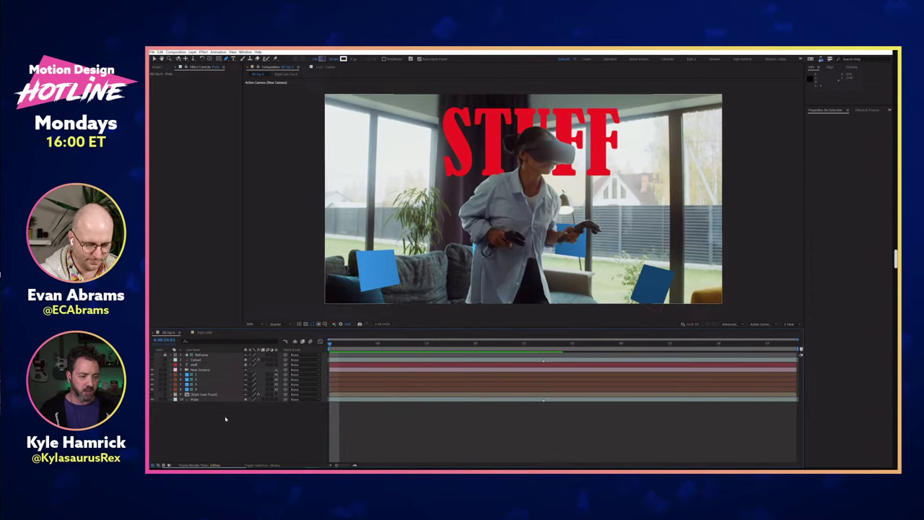
{"action": "key", "text": "space"}
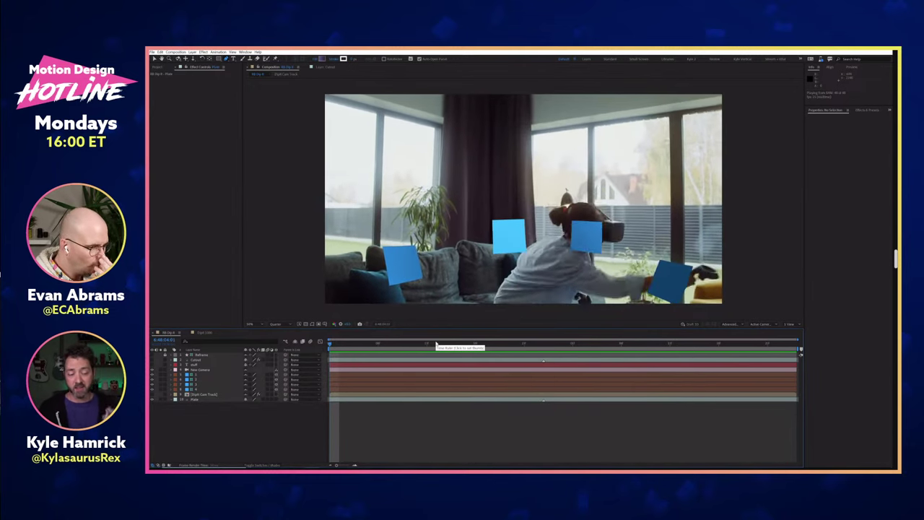
{"action": "key", "text": "space"}
Step: Show the STUFF text, make it a 3D layer, and parent it to tracked solid 2 so it snaps to that solid's position
{"action": "left_click", "coordinate": [152, 364]}
{"action": "left_click", "coordinate": [269, 366]}
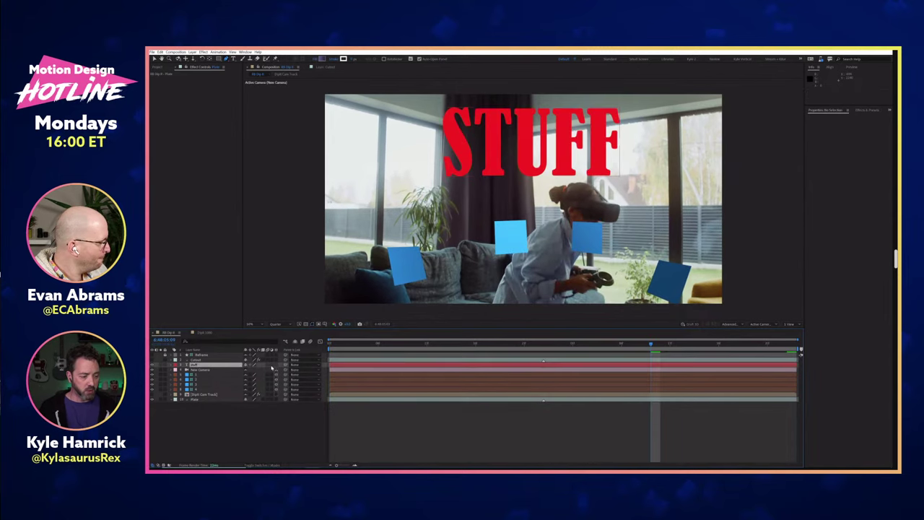
{"action": "left_click", "coordinate": [274, 365]}
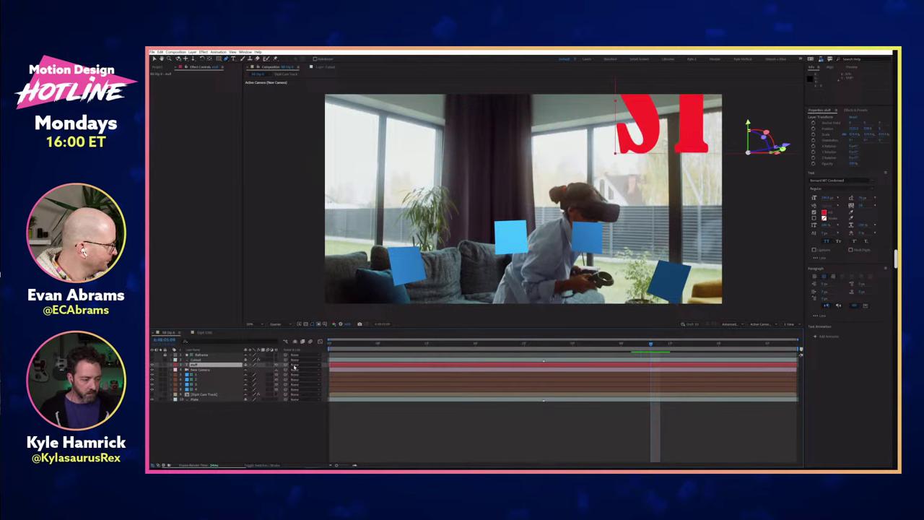
{"action": "left_click_drag", "start_coordinate": [285, 365], "coordinate": [214, 380]}
{"action": "key", "text": "p"}
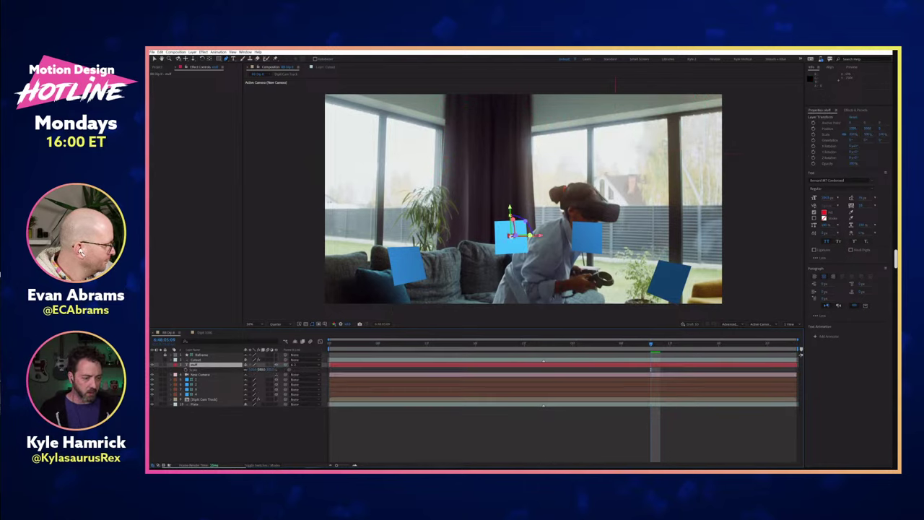
Step: Scale up the 3D STUFF text to about a quarter of the frame width in front of the sofa and curtain
{"action": "left_click", "coordinate": [193, 370]}
{"action": "left_click_drag", "start_coordinate": [254, 370], "coordinate": [307, 370]}
{"action": "left_click", "coordinate": [193, 369]}
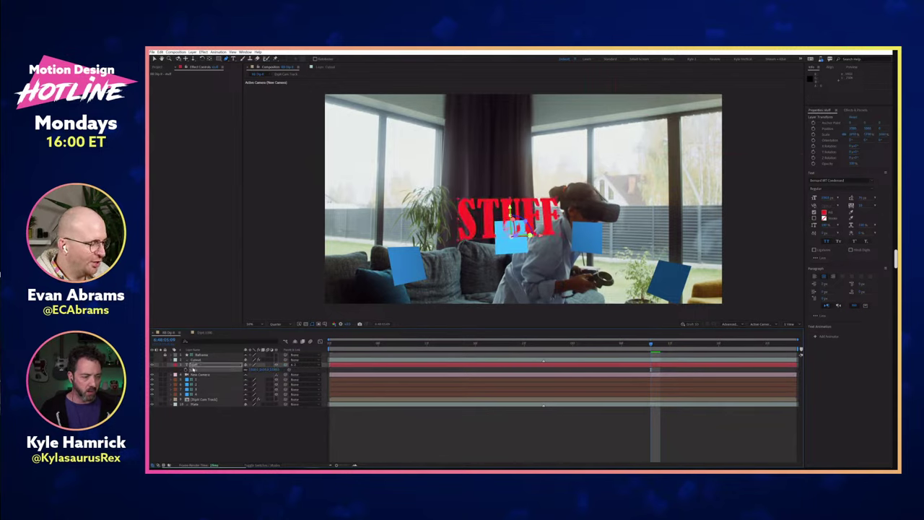
Step: Show the Cutout layer so the woman covers the text, and preview the tracked composite
{"action": "left_click", "coordinate": [152, 359]}
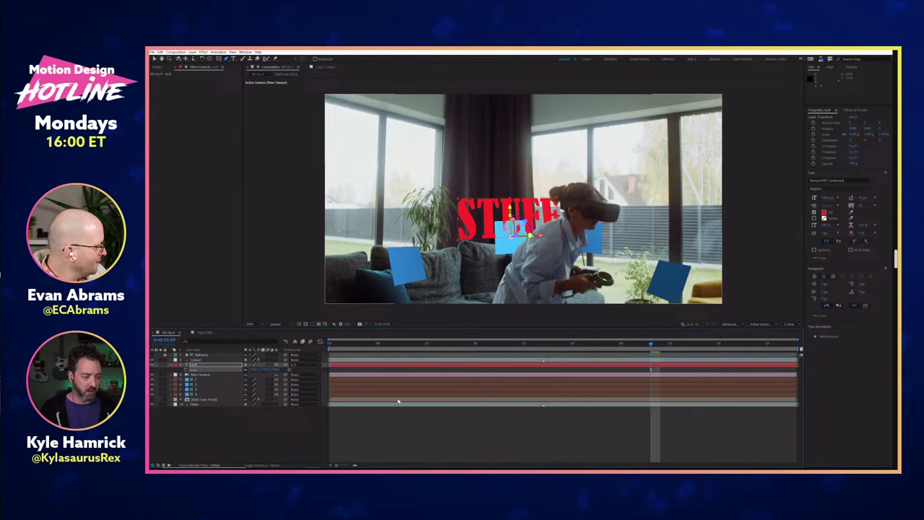
{"action": "left_click", "coordinate": [257, 434]}
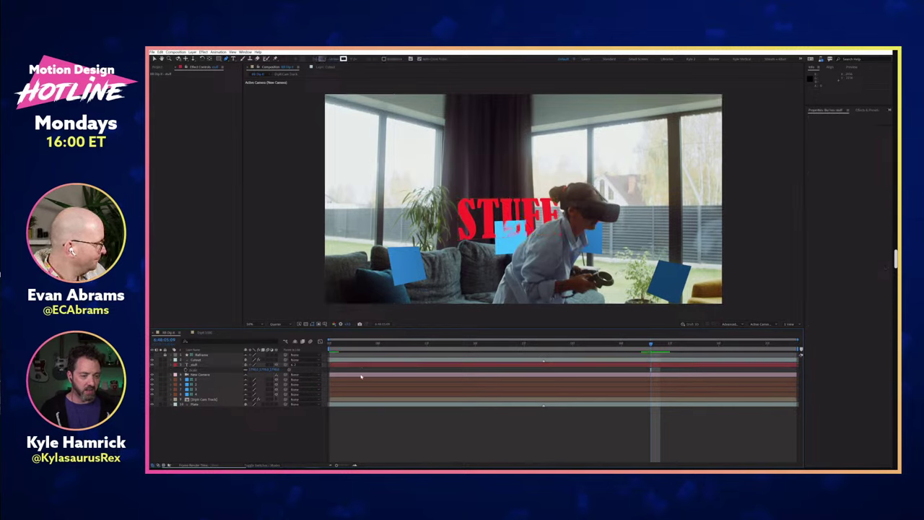
{"action": "key", "text": "space"}
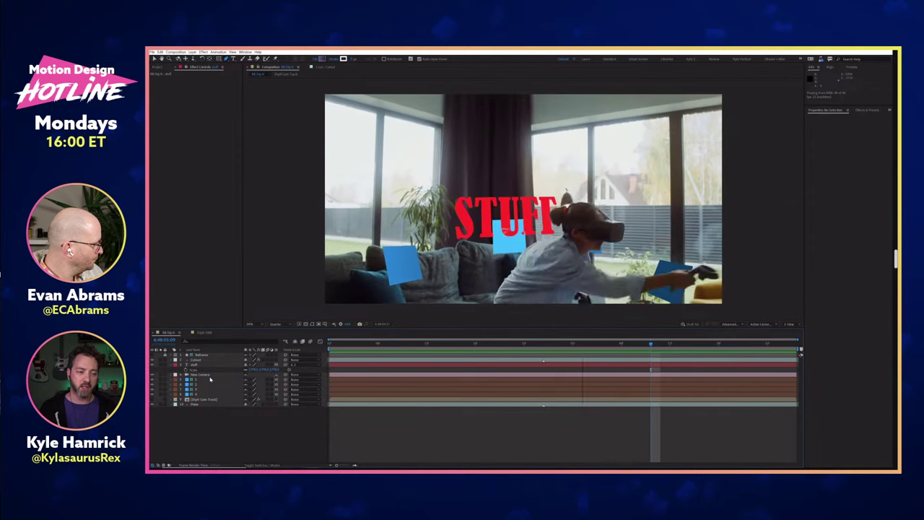
Step: Delete the STUFF text layer, then check the finished DIP IT render in the video player and minimize it
{"action": "left_click", "coordinate": [195, 365]}
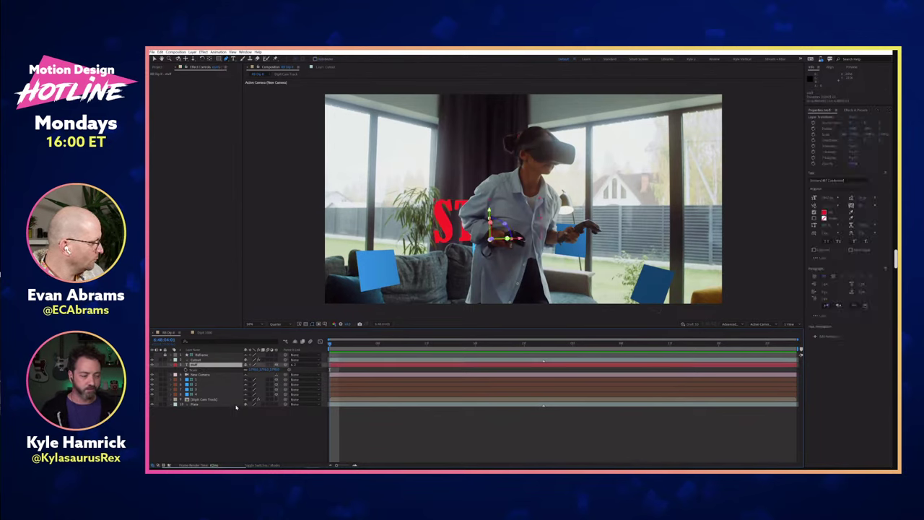
{"action": "key", "text": "Delete"}
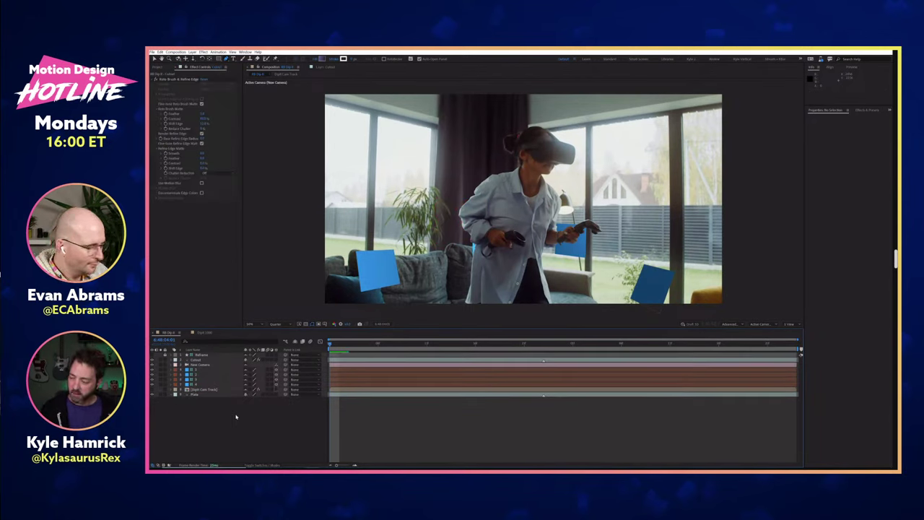
{"action": "key", "text": "alt+Tab"}
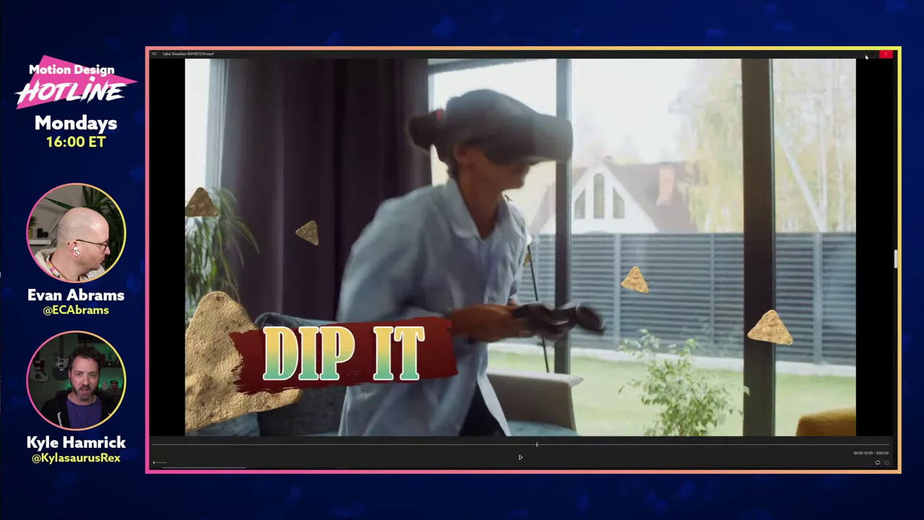
{"action": "left_click", "coordinate": [858, 54]}
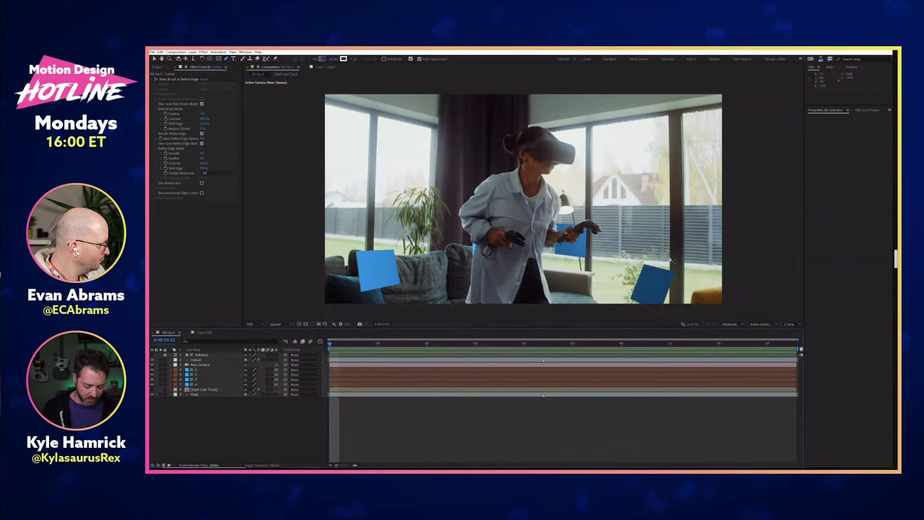
Step: Find and launch Adobe Substance 3D Modeler from the system search
{"action": "key", "text": "super"}
{"action": "type", "text": "ub"}
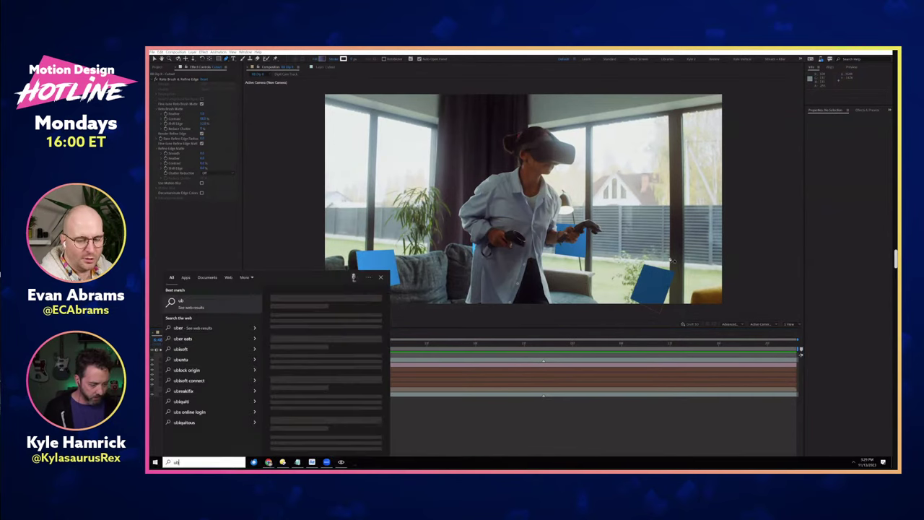
{"action": "key", "text": "BackSpace"}
{"action": "key", "text": "BackSpace"}
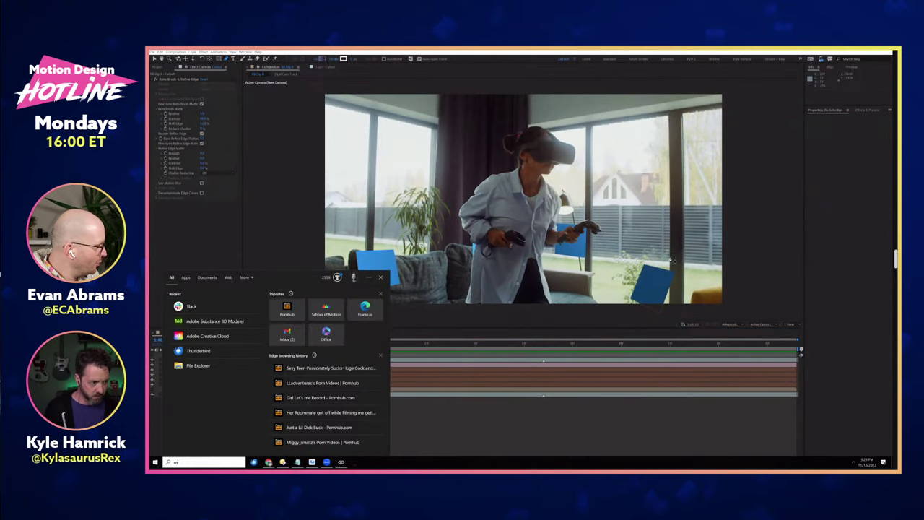
{"action": "type", "text": "model"}
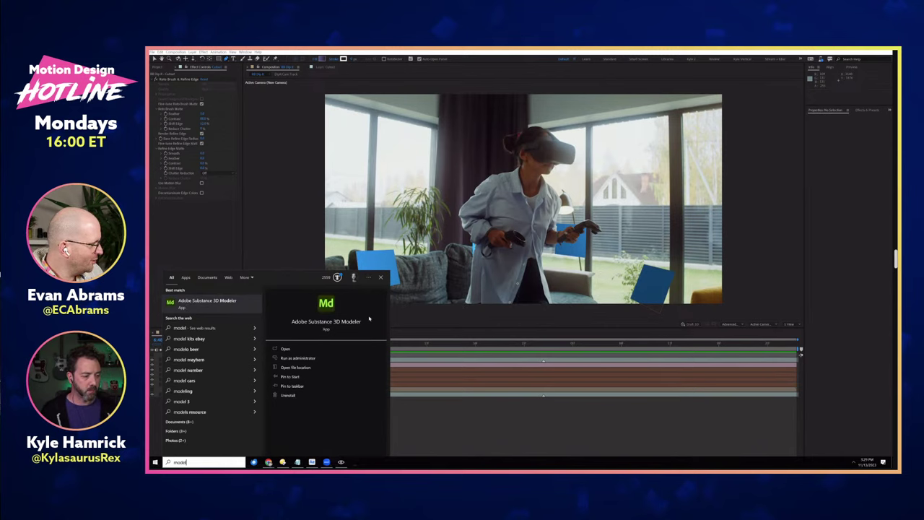
{"action": "left_click", "coordinate": [214, 307]}
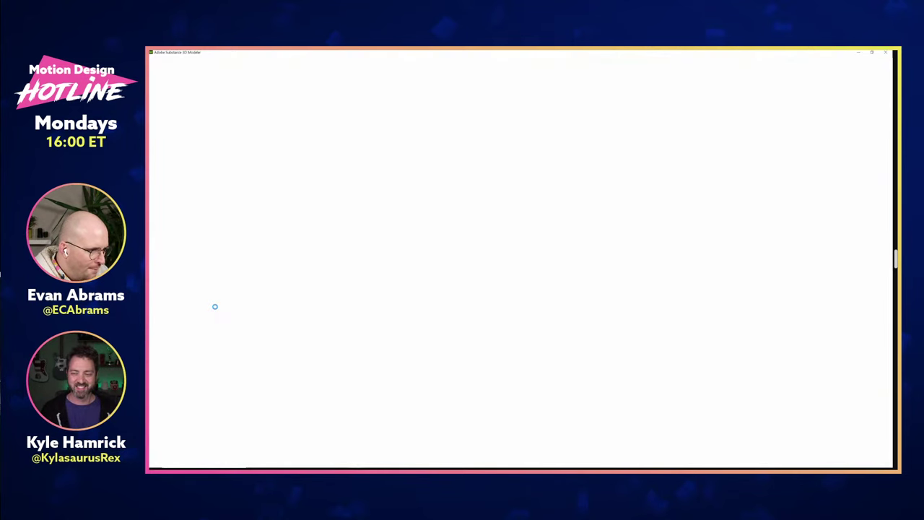
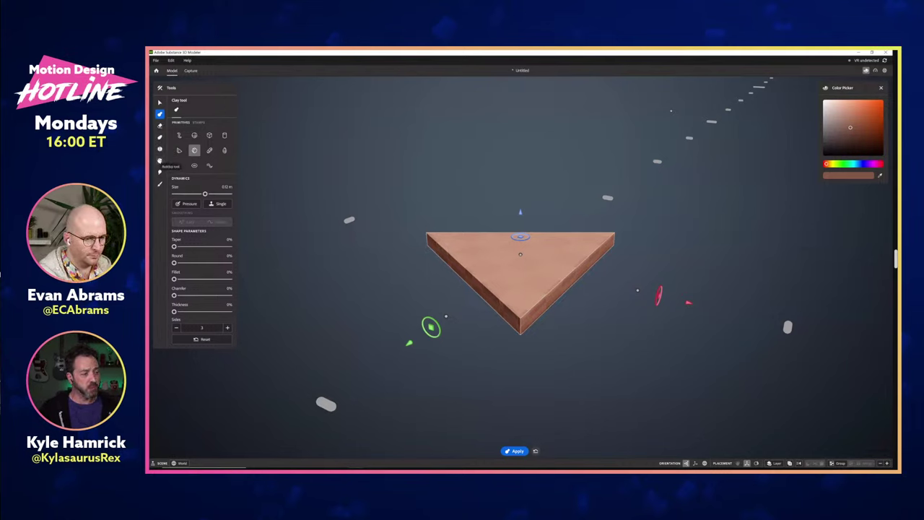
Step: Build up uneven lumps along the clay triangle's sides and top with the Buildup tool at a brush size of about 2 cm
{"action": "left_click", "coordinate": [159, 161]}
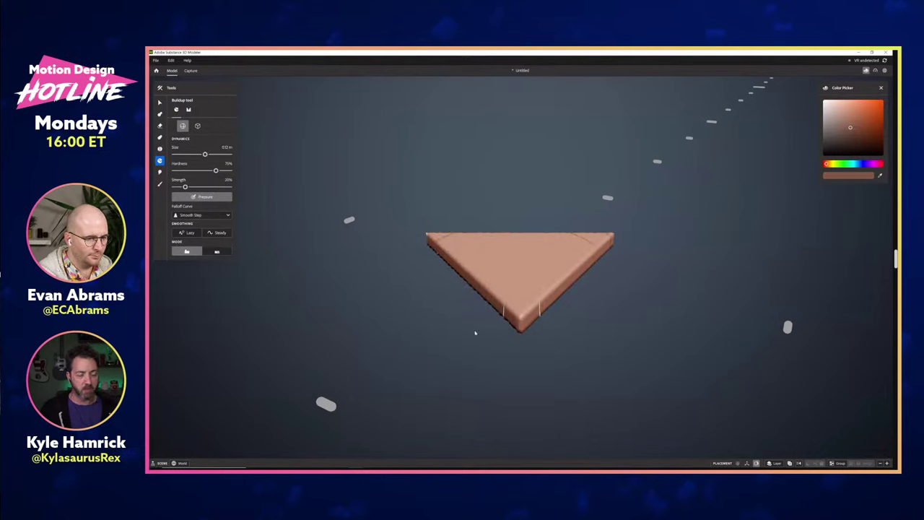
{"action": "key", "text": "ctrl+z"}
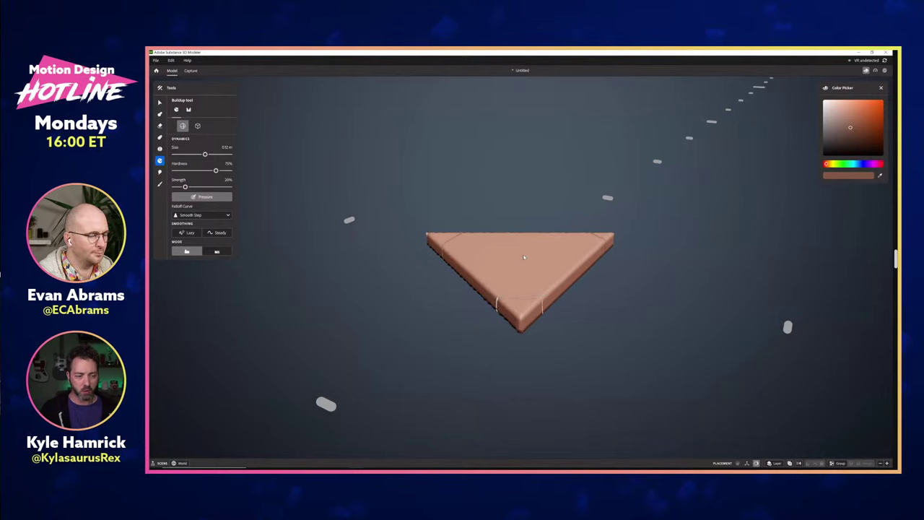
{"action": "left_click_drag", "start_coordinate": [528, 255], "coordinate": [507, 257]}
{"action": "key", "text": "bracketleft"}
{"action": "key", "text": "bracketleft"}
{"action": "key", "text": "bracketleft"}
{"action": "key", "text": "bracketleft"}
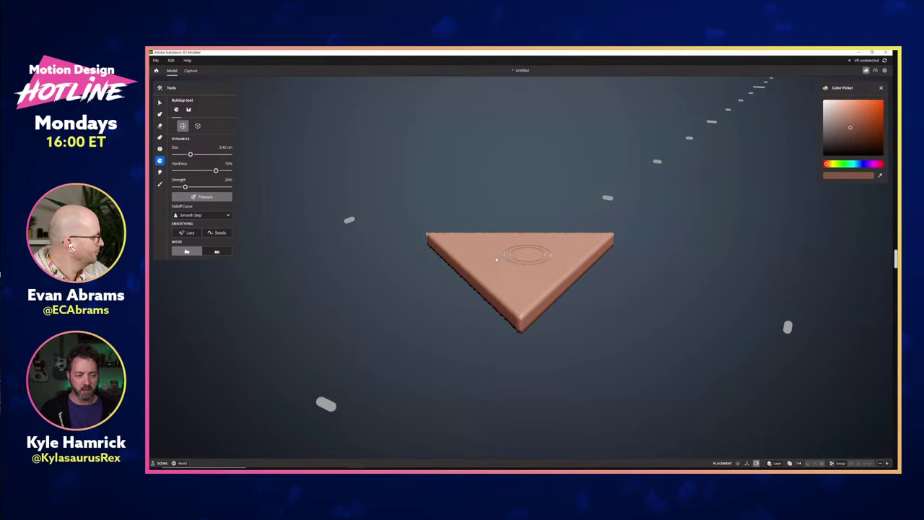
{"action": "key", "text": "bracketleft"}
{"action": "key", "text": "bracketleft"}
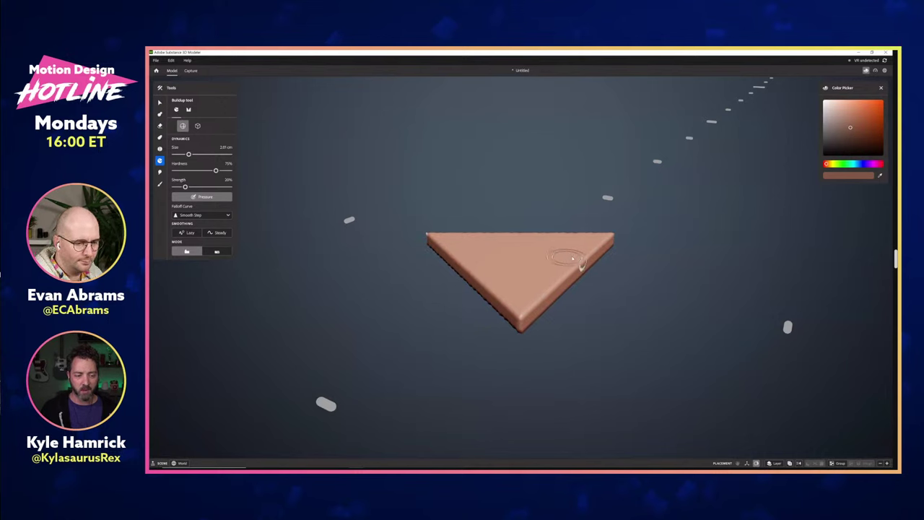
{"action": "left_click_drag", "start_coordinate": [581, 268], "coordinate": [514, 325]}
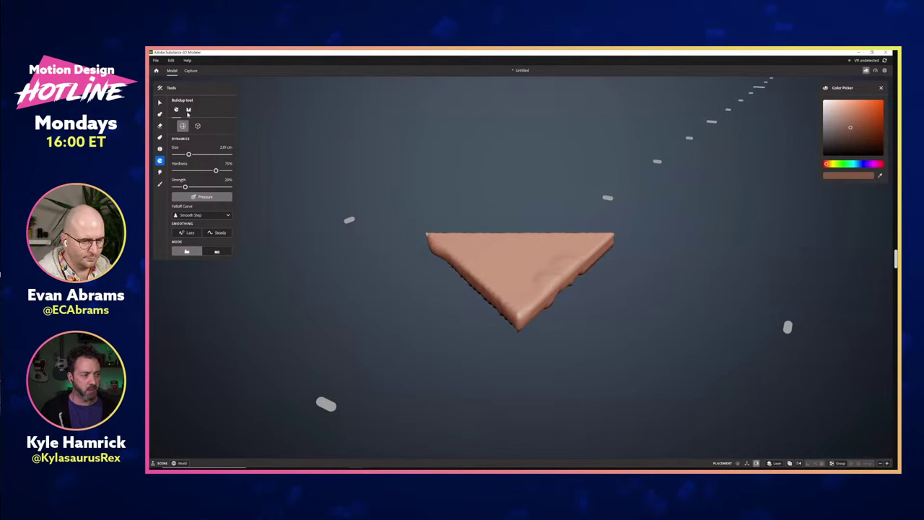
Step: Sculpt a short ridge across the middle of the triangle's top face with the Crease tool at about 2.3 cm
{"action": "left_click", "coordinate": [188, 110]}
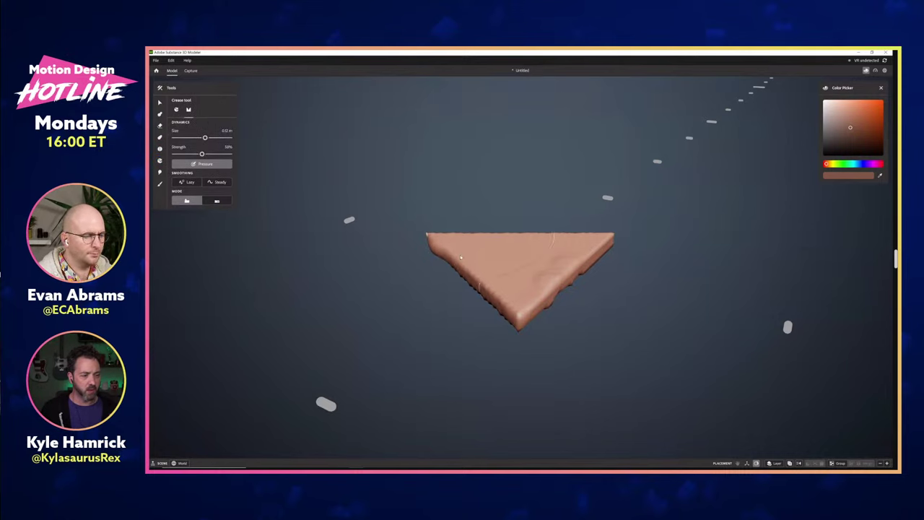
{"action": "key", "text": "bracketleft"}
{"action": "key", "text": "bracketleft"}
{"action": "key", "text": "bracketleft"}
{"action": "key", "text": "bracketleft"}
{"action": "key", "text": "bracketleft"}
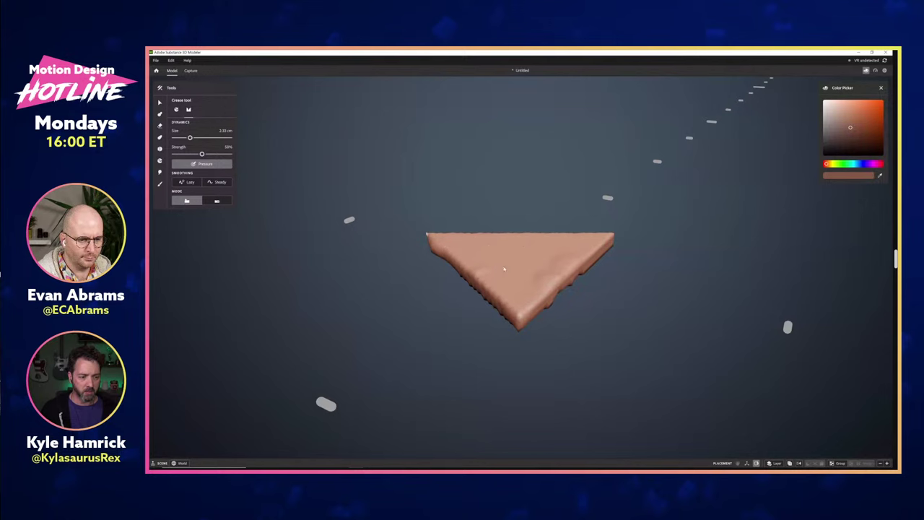
{"action": "left_click_drag", "start_coordinate": [504, 269], "coordinate": [526, 260]}
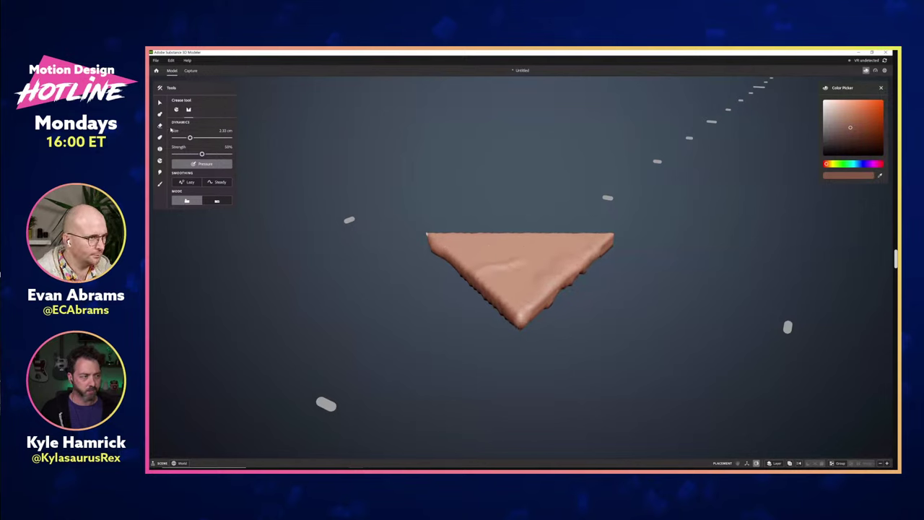
Step: Distort the triangle's side edge near its tip and corner using the Warp tool at a brush size of about 1.8 cm
{"action": "left_click", "coordinate": [159, 136]}
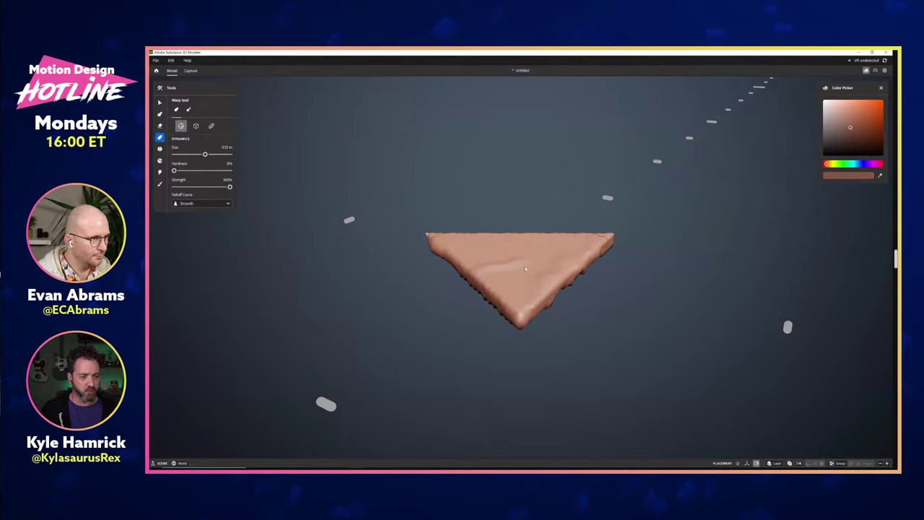
{"action": "key", "text": "["}
{"action": "key", "text": "["}
{"action": "key", "text": "["}
{"action": "key", "text": "["}
{"action": "key", "text": "["}
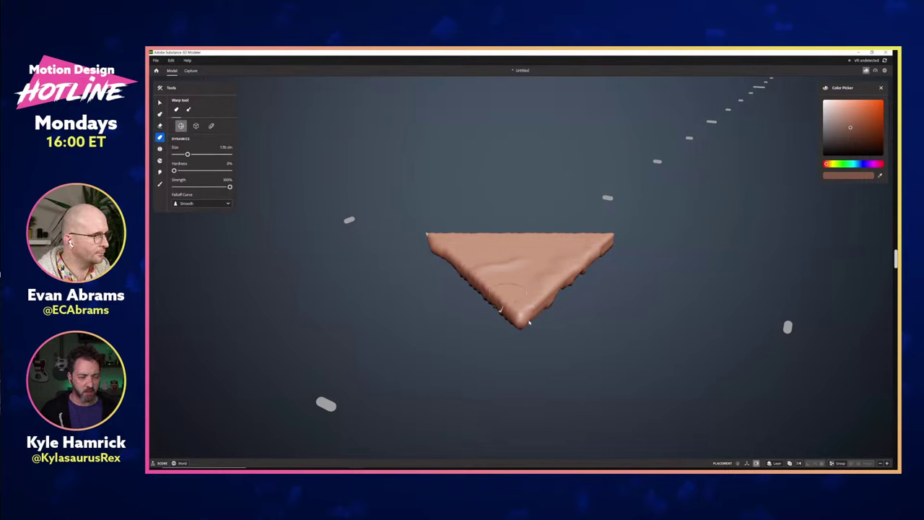
{"action": "left_click_drag", "start_coordinate": [536, 312], "coordinate": [547, 302]}
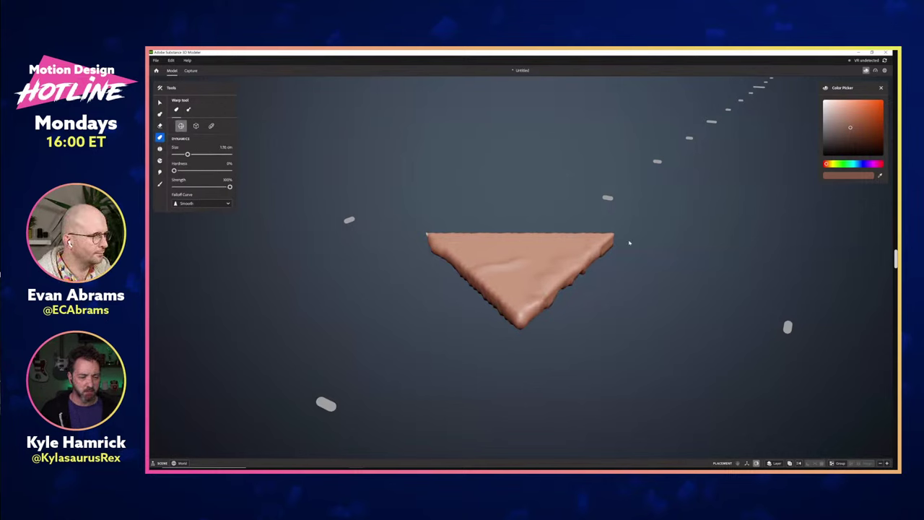
{"action": "mouse_move", "coordinate": [602, 270]}
{"action": "left_mouse_down"}
{"action": "mouse_move", "coordinate": [536, 317]}
{"action": "mouse_move", "coordinate": [576, 233]}
{"action": "mouse_move", "coordinate": [560, 237]}
{"action": "mouse_move", "coordinate": [595, 257]}
{"action": "left_mouse_up"}
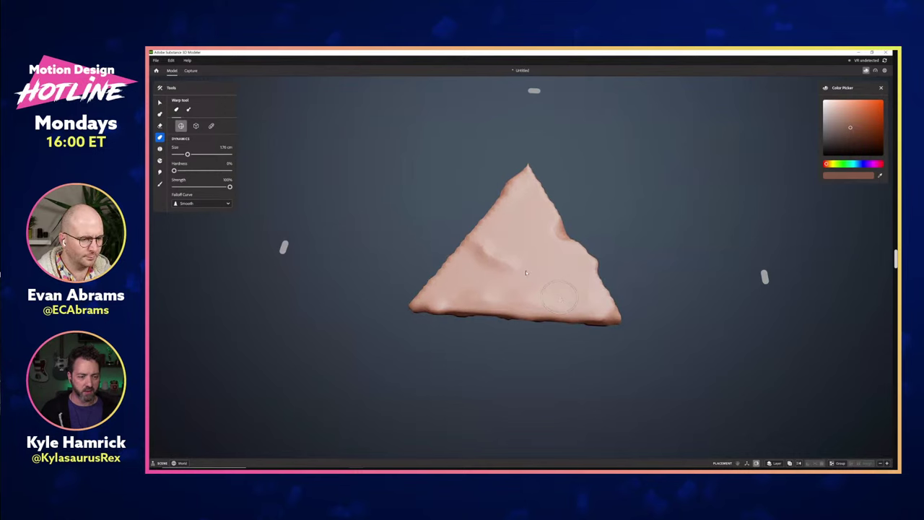
Step: Warp the triangle's remaining edges and top face from several sides into an irregular, bumpy outline
{"action": "left_click_drag", "start_coordinate": [646, 204], "coordinate": [669, 177]}
{"action": "left_click_drag", "start_coordinate": [510, 188], "coordinate": [537, 215]}
{"action": "left_click_drag", "start_coordinate": [472, 233], "coordinate": [476, 234]}
{"action": "mouse_move", "coordinate": [578, 368]}
{"action": "left_mouse_down"}
{"action": "mouse_move", "coordinate": [661, 207]}
{"action": "mouse_move", "coordinate": [601, 204]}
{"action": "left_mouse_up"}
{"action": "mouse_move", "coordinate": [533, 240]}
{"action": "left_mouse_down"}
{"action": "mouse_move", "coordinate": [504, 252]}
{"action": "mouse_move", "coordinate": [488, 271]}
{"action": "left_mouse_up"}
{"action": "left_click_drag", "start_coordinate": [635, 245], "coordinate": [627, 442]}
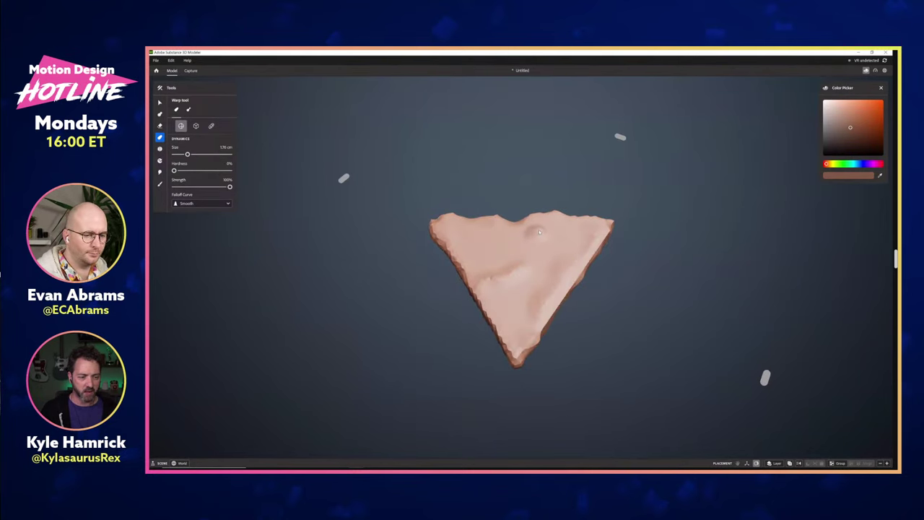
{"action": "left_click_drag", "start_coordinate": [665, 258], "coordinate": [762, 212]}
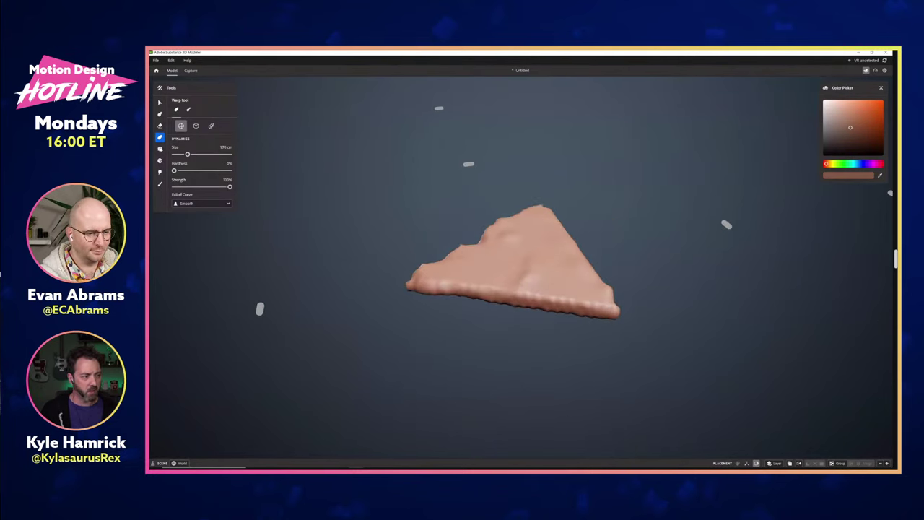
Step: Smooth the triangle's rippled front edge and its sharp corner with the Smooth tool at a 2.81 cm brush size
{"action": "left_click", "coordinate": [159, 148]}
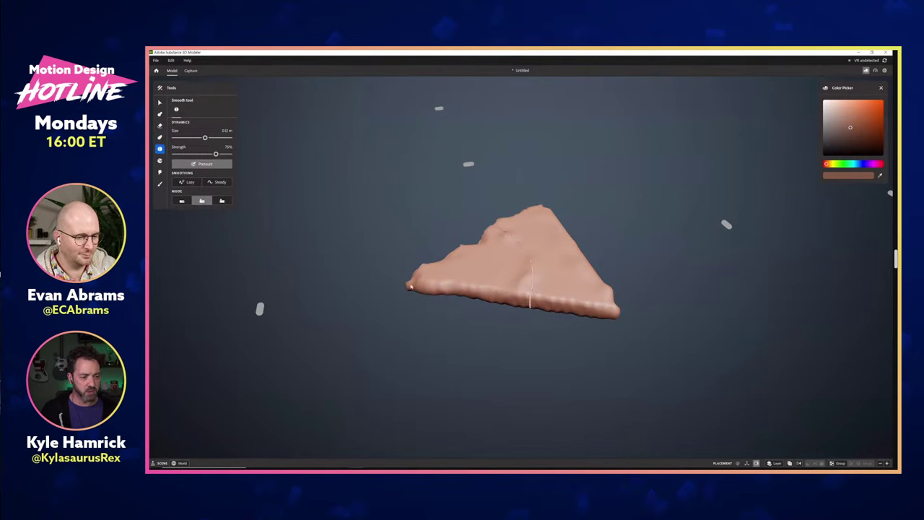
{"action": "left_click_drag", "start_coordinate": [412, 281], "coordinate": [415, 285]}
{"action": "key", "text": "ctrl+z"}
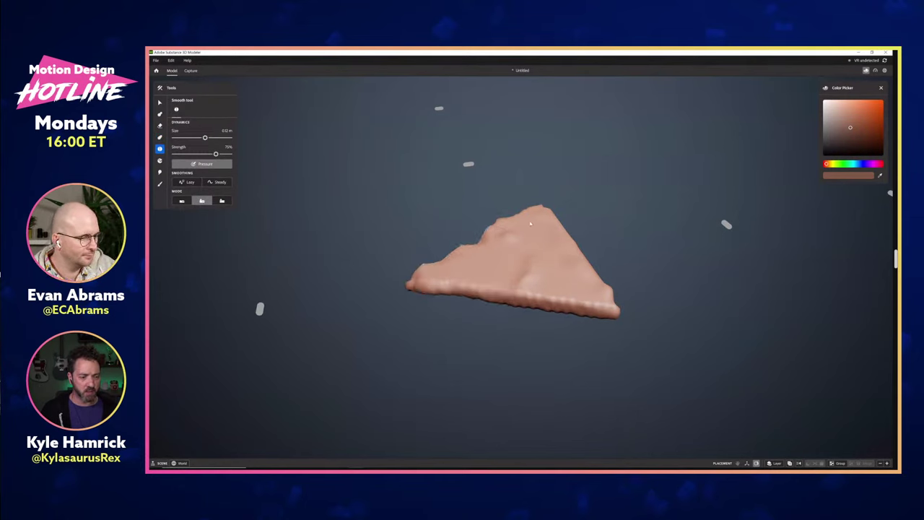
{"action": "key", "text": "bracketleft"}
{"action": "key", "text": "bracketleft"}
{"action": "key", "text": "bracketleft"}
{"action": "key", "text": "bracketleft"}
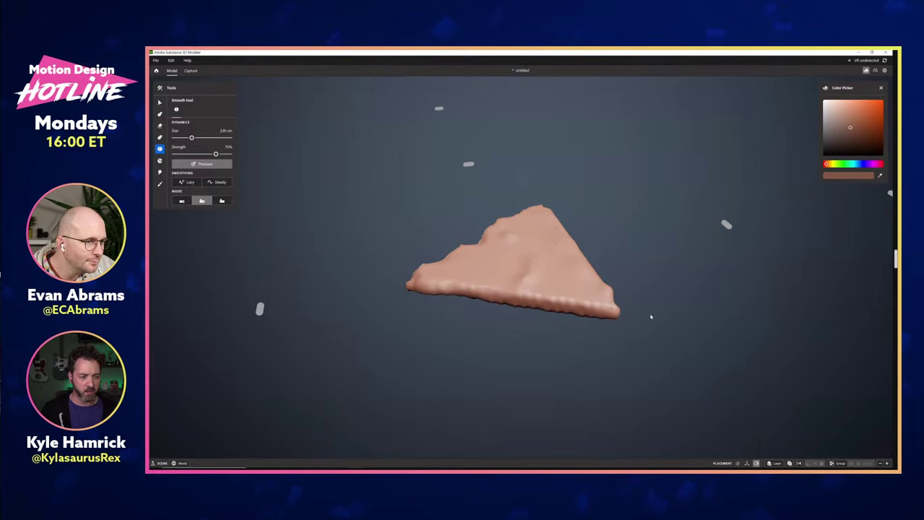
{"action": "mouse_move", "coordinate": [619, 312]}
{"action": "left_mouse_down"}
{"action": "mouse_move", "coordinate": [542, 306]}
{"action": "mouse_move", "coordinate": [505, 320]}
{"action": "left_mouse_up"}
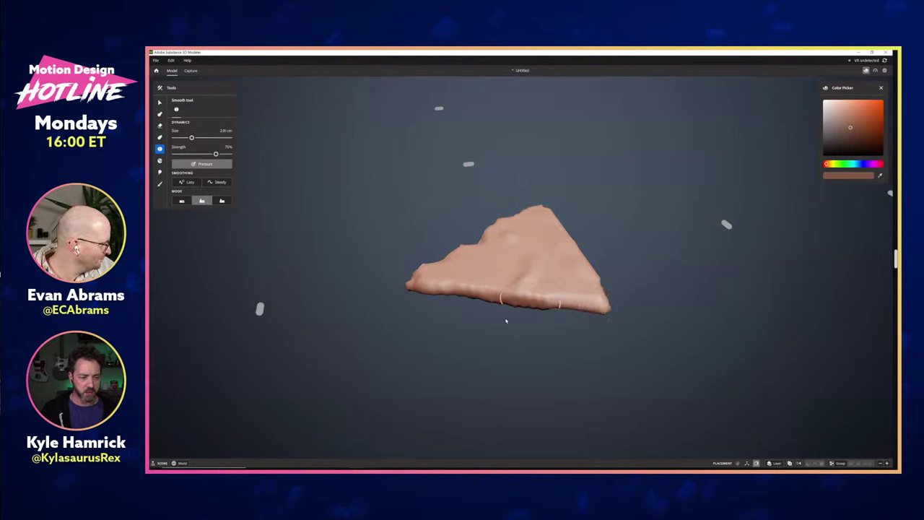
{"action": "left_click_drag", "start_coordinate": [610, 307], "coordinate": [630, 309]}
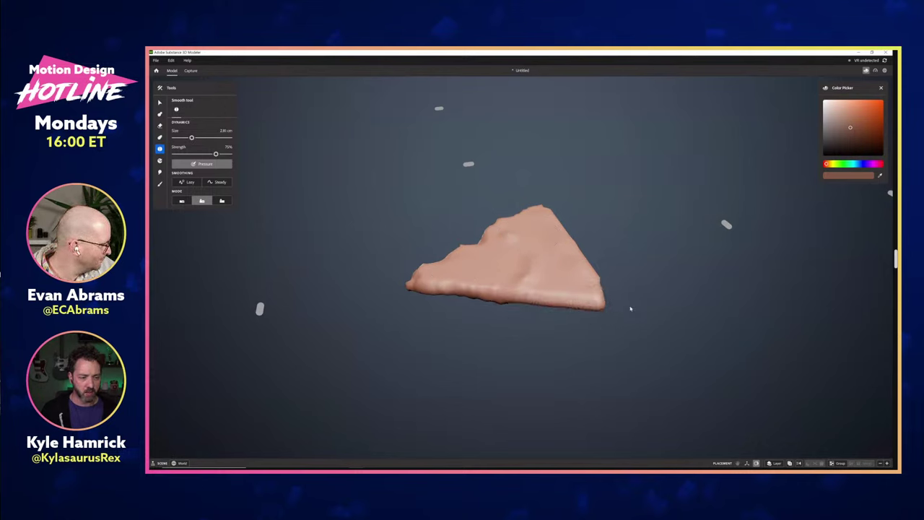
Step: Round off the triangle's other corners and soften its remaining edges with the Smooth tool
{"action": "left_click_drag", "start_coordinate": [623, 346], "coordinate": [584, 231]}
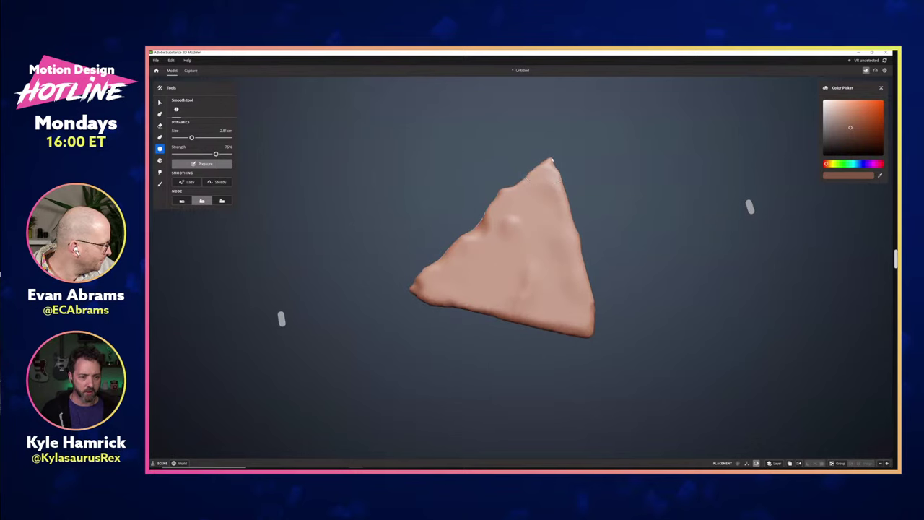
{"action": "mouse_move", "coordinate": [552, 159]}
{"action": "left_mouse_down"}
{"action": "mouse_move", "coordinate": [546, 167]}
{"action": "mouse_move", "coordinate": [568, 174]}
{"action": "left_mouse_up"}
{"action": "left_click_drag", "start_coordinate": [635, 211], "coordinate": [697, 342]}
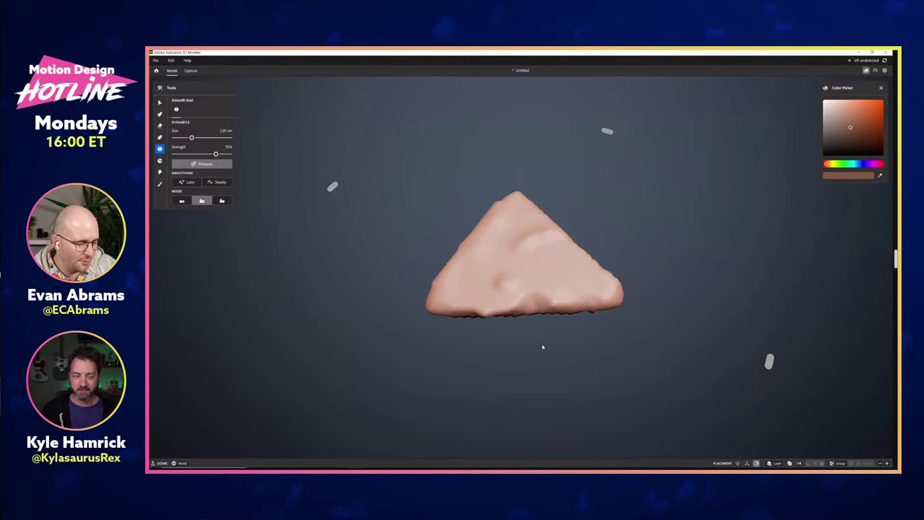
{"action": "left_click_drag", "start_coordinate": [542, 347], "coordinate": [672, 311]}
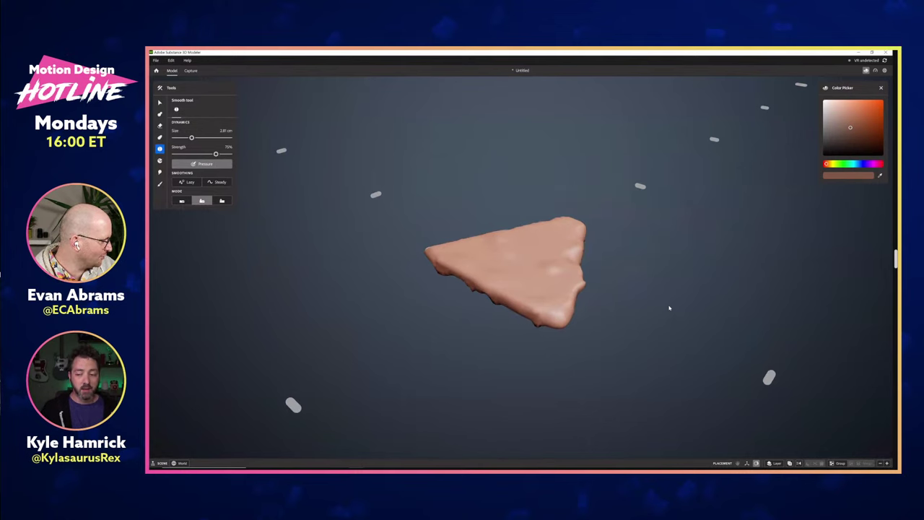
{"action": "left_click_drag", "start_coordinate": [631, 312], "coordinate": [650, 330]}
{"action": "mouse_move", "coordinate": [587, 285]}
{"action": "left_mouse_down"}
{"action": "mouse_move", "coordinate": [580, 272]}
{"action": "mouse_move", "coordinate": [584, 293]}
{"action": "left_mouse_up"}
{"action": "mouse_move", "coordinate": [627, 274]}
{"action": "left_mouse_down"}
{"action": "mouse_move", "coordinate": [693, 355]}
{"action": "mouse_move", "coordinate": [679, 305]}
{"action": "mouse_move", "coordinate": [592, 289]}
{"action": "left_mouse_up"}
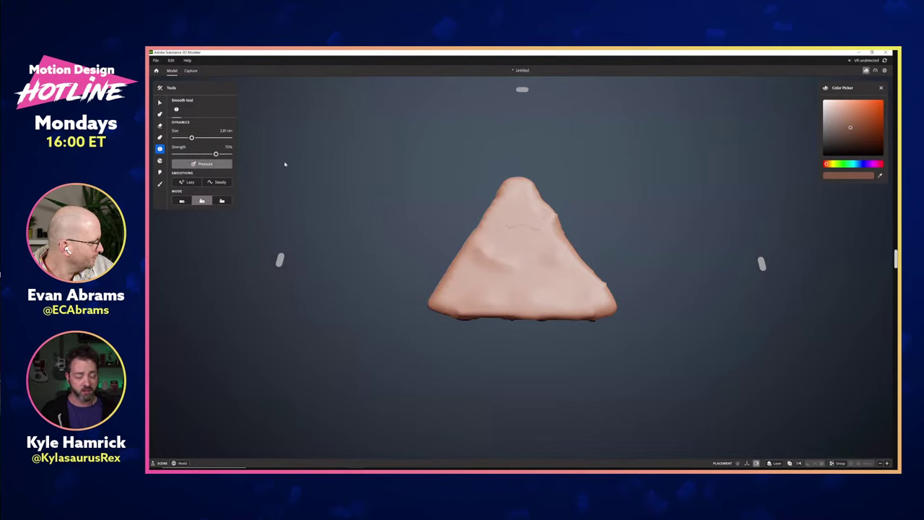
Step: Reduce the Smooth strength to 50%, soften the triangle's surface and edges further, and inspect the shape from both faces
{"action": "mouse_move", "coordinate": [215, 153]}
{"action": "left_mouse_down"}
{"action": "mouse_move", "coordinate": [190, 154]}
{"action": "mouse_move", "coordinate": [202, 154]}
{"action": "left_mouse_up"}
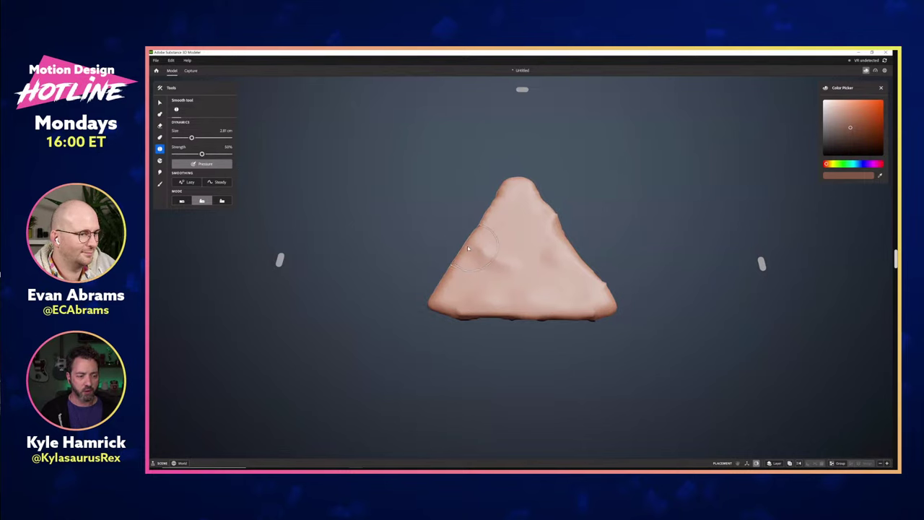
{"action": "left_click_drag", "start_coordinate": [466, 285], "coordinate": [611, 332]}
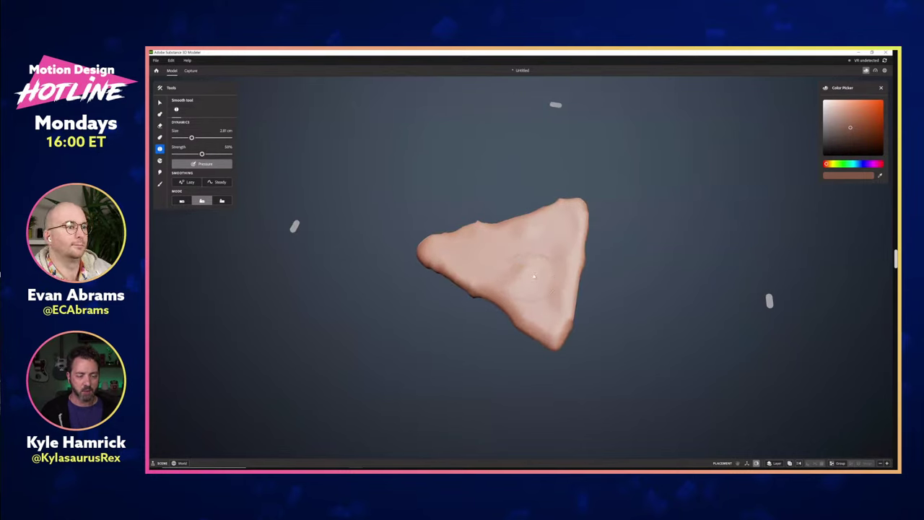
{"action": "left_click_drag", "start_coordinate": [551, 288], "coordinate": [616, 252]}
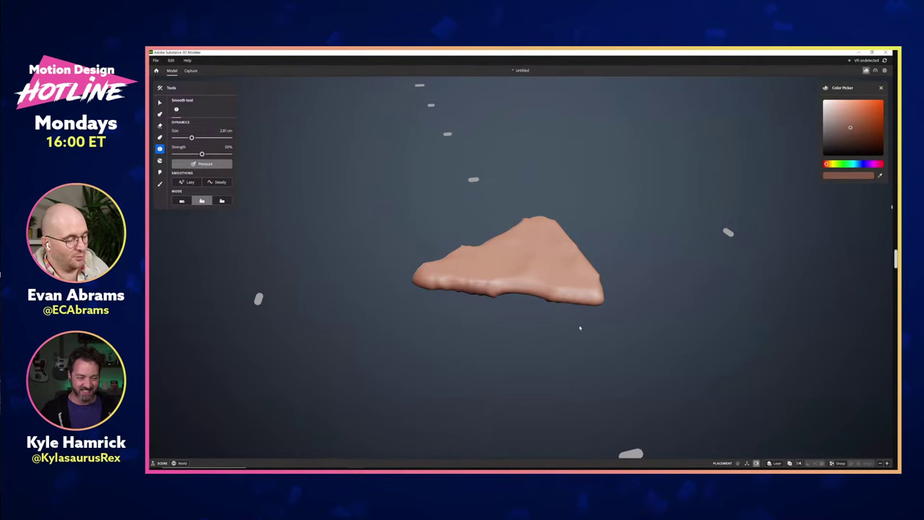
{"action": "mouse_move", "coordinate": [603, 328]}
{"action": "left_mouse_down"}
{"action": "mouse_move", "coordinate": [637, 361]}
{"action": "mouse_move", "coordinate": [638, 329]}
{"action": "left_mouse_up"}
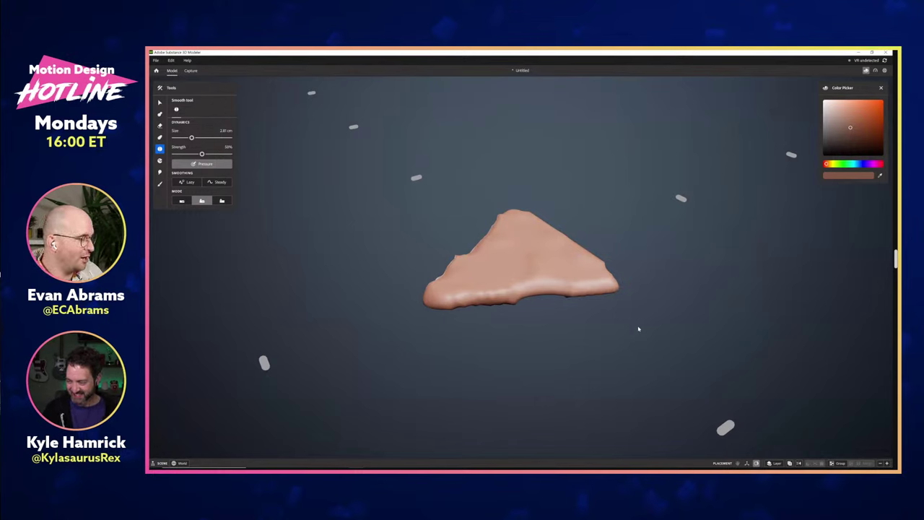
{"action": "scroll", "coordinate": [596, 311], "scroll_direction": "up", "scroll_amount": 3}
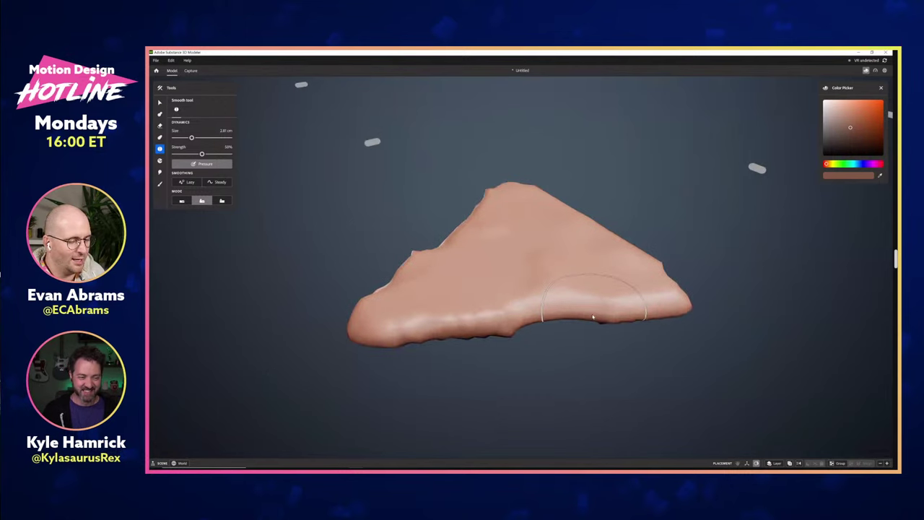
{"action": "scroll", "coordinate": [594, 317], "scroll_direction": "down", "scroll_amount": 3}
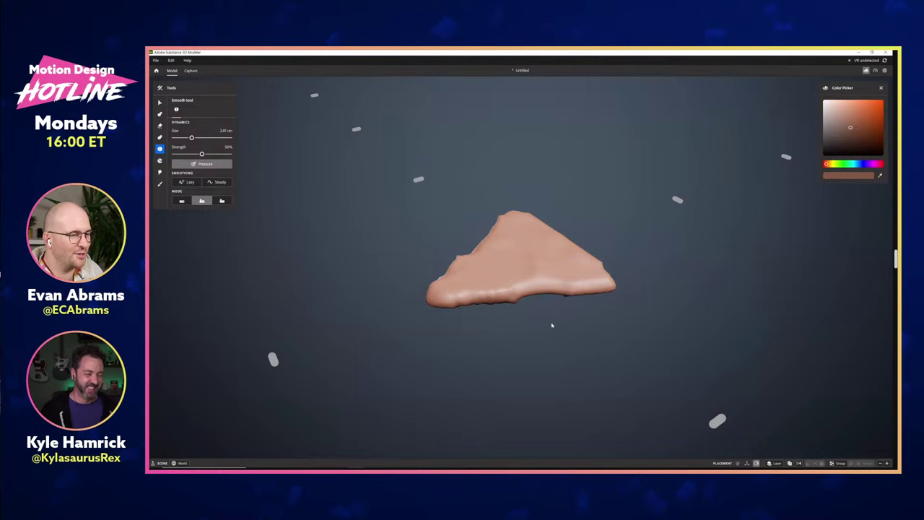
{"action": "left_click_drag", "start_coordinate": [551, 325], "coordinate": [590, 120]}
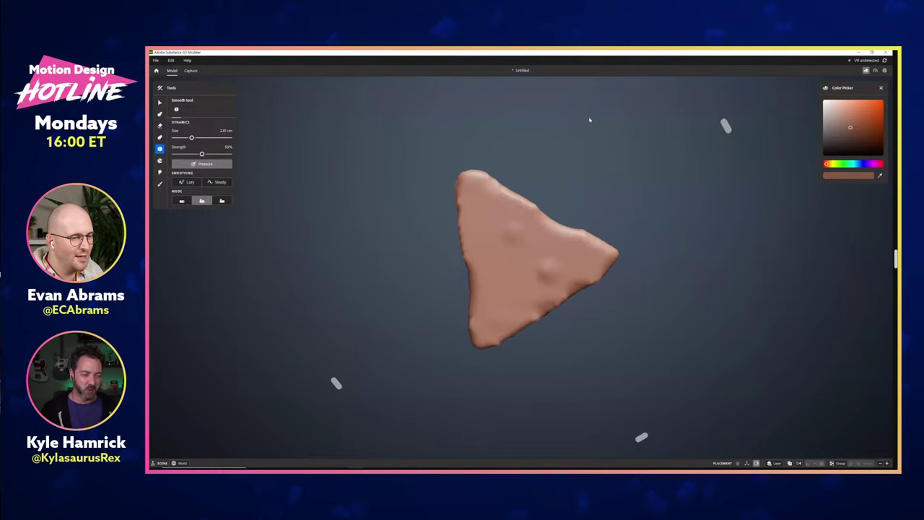
Step: Save the sculpted triangle model in the Assets folder under the name "new chip"
{"action": "mouse_move", "coordinate": [587, 158]}
{"action": "left_mouse_down"}
{"action": "mouse_move", "coordinate": [657, 334]}
{"action": "mouse_move", "coordinate": [558, 366]}
{"action": "mouse_move", "coordinate": [617, 167]}
{"action": "mouse_move", "coordinate": [549, 328]}
{"action": "left_mouse_up"}
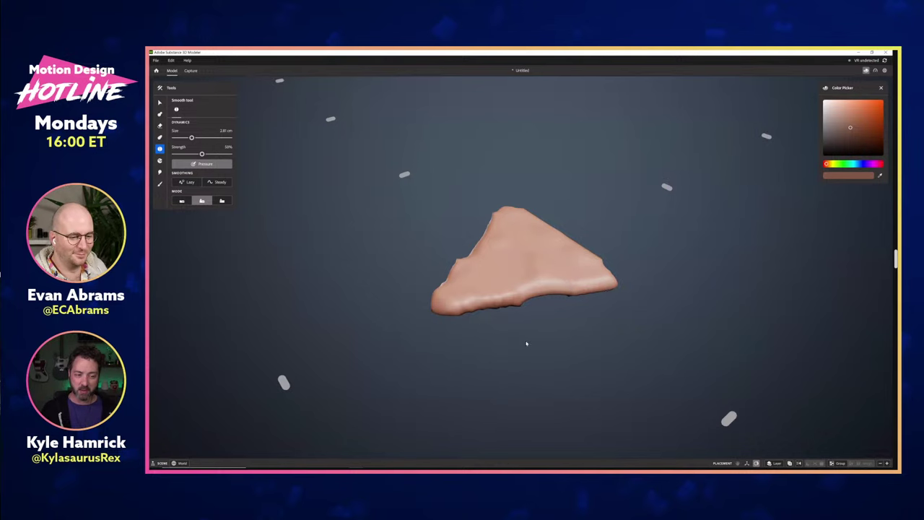
{"action": "left_click", "coordinate": [155, 60]}
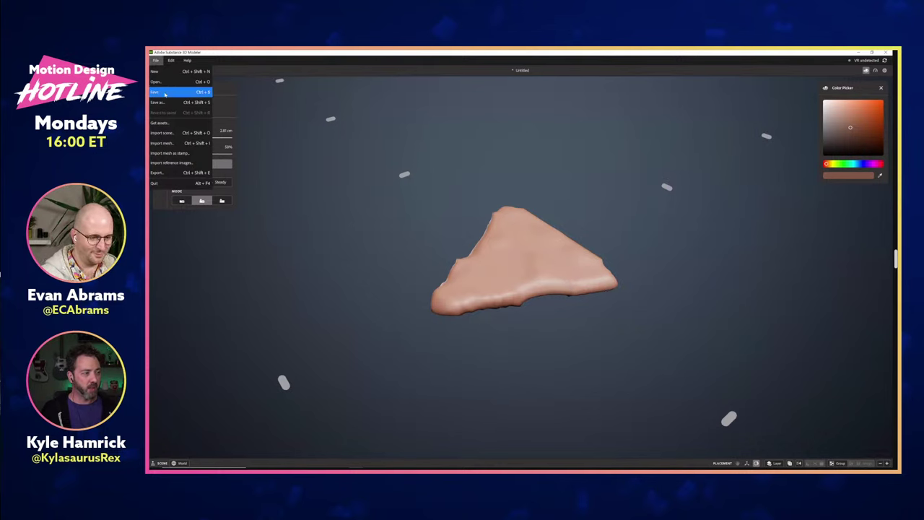
{"action": "left_click", "coordinate": [164, 93]}
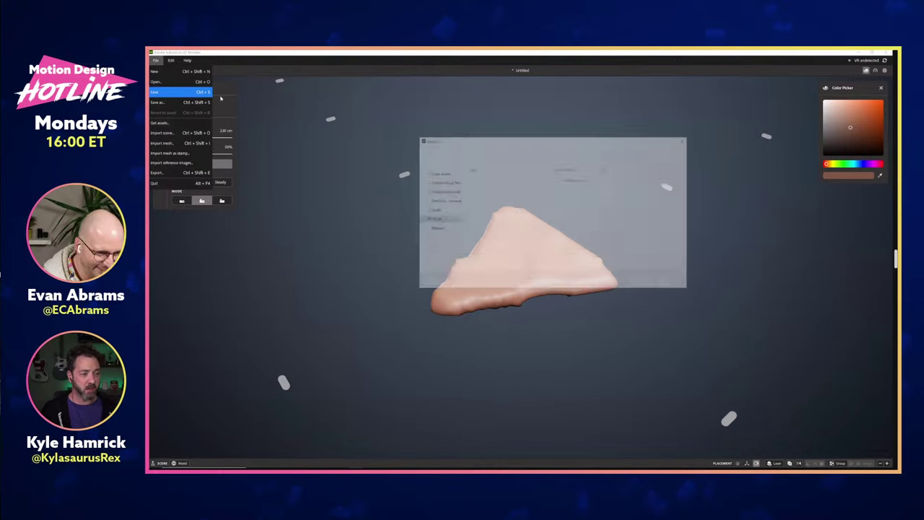
{"action": "type", "text": "new chip"}
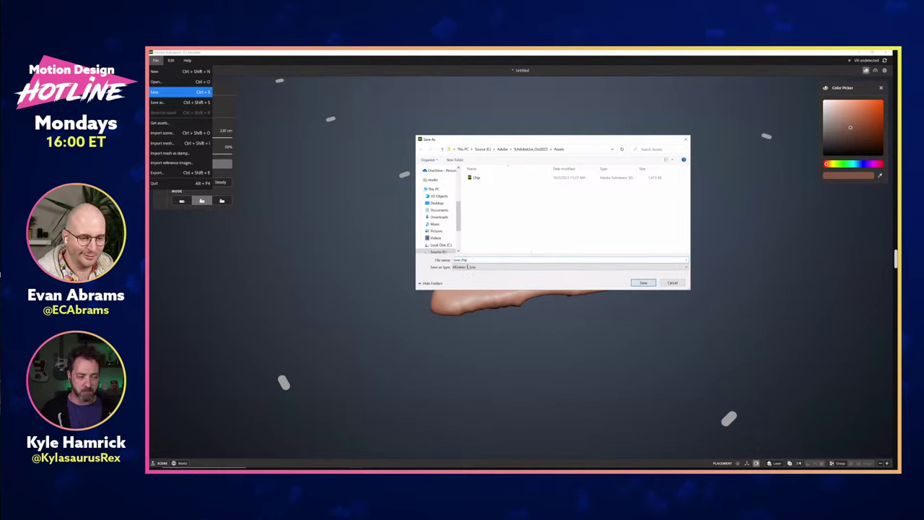
{"action": "key", "text": "Return"}
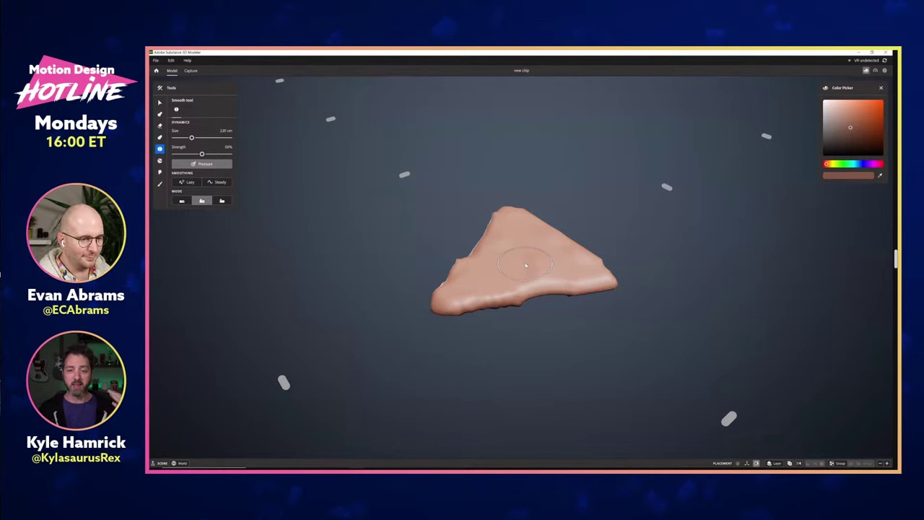
Step: Export all layers of the model in GLB format to the Assets folder as "new chip"
{"action": "left_click", "coordinate": [155, 60]}
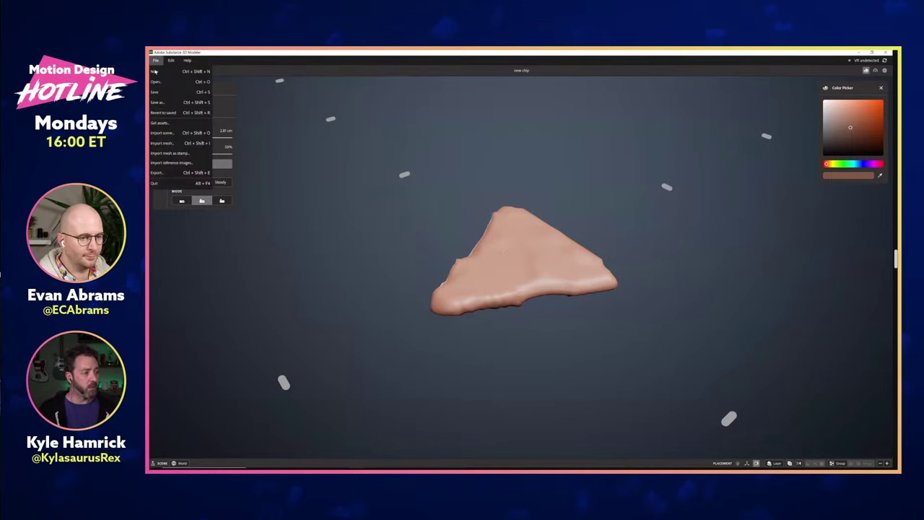
{"action": "left_click", "coordinate": [169, 174]}
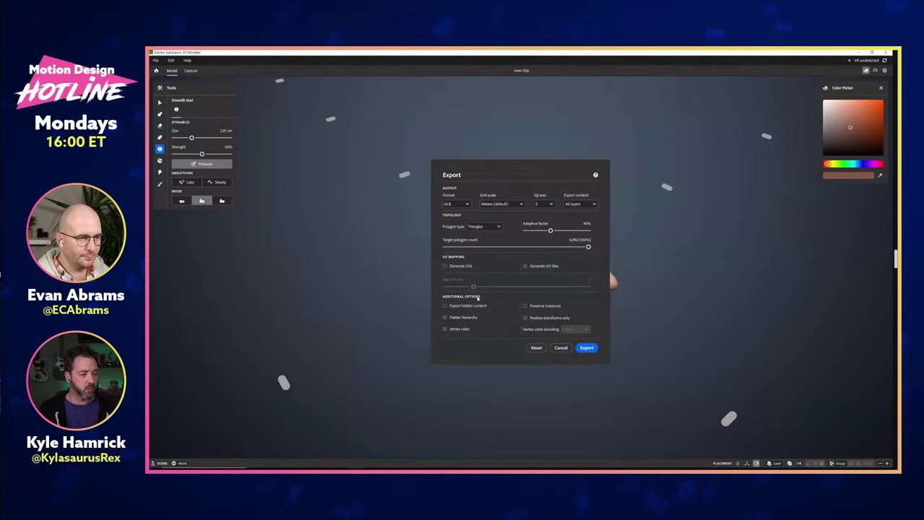
{"action": "left_click", "coordinate": [466, 204]}
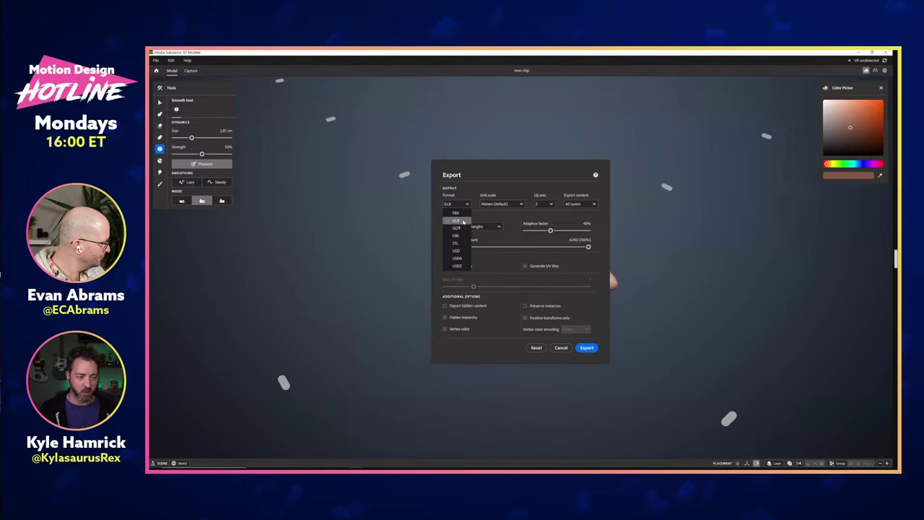
{"action": "left_click", "coordinate": [464, 221]}
{"action": "left_click", "coordinate": [589, 348]}
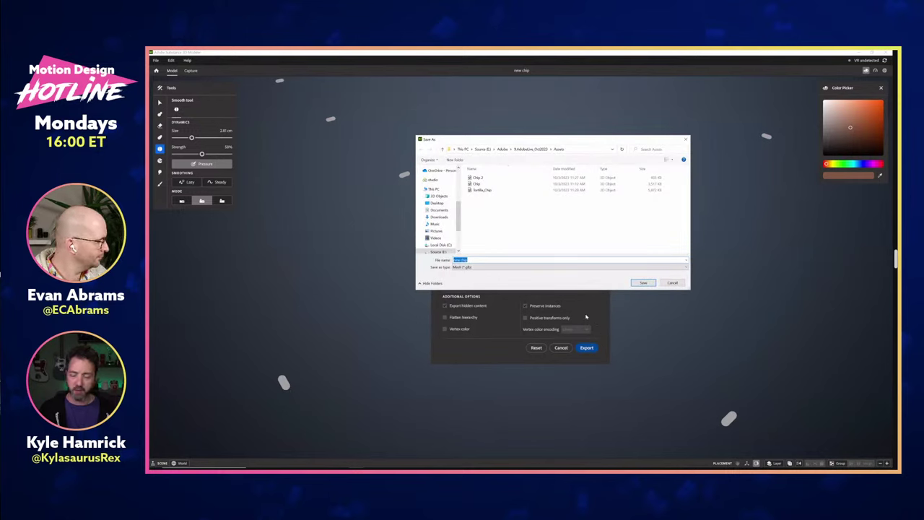
{"action": "left_click", "coordinate": [644, 282]}
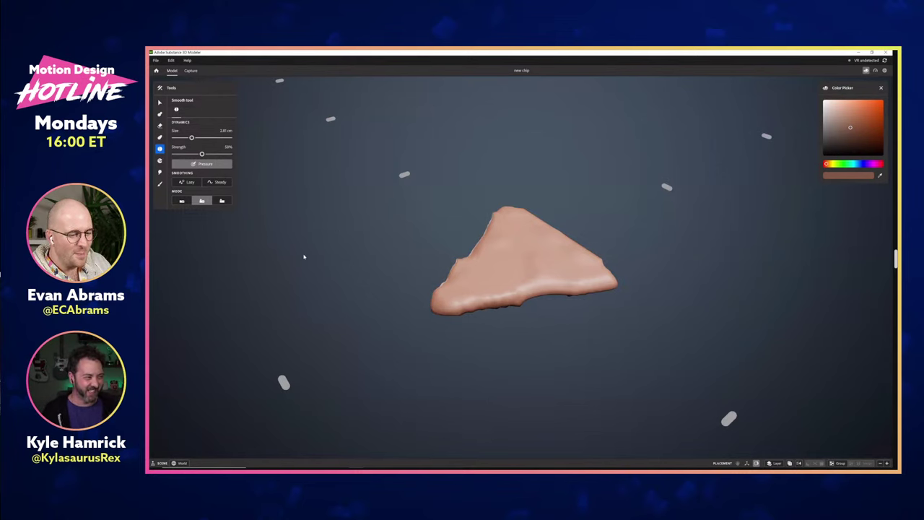
Step: Switch to Substance 3D Stager and open the recent Chip Texture scene
{"action": "key", "text": "alt+Tab"}
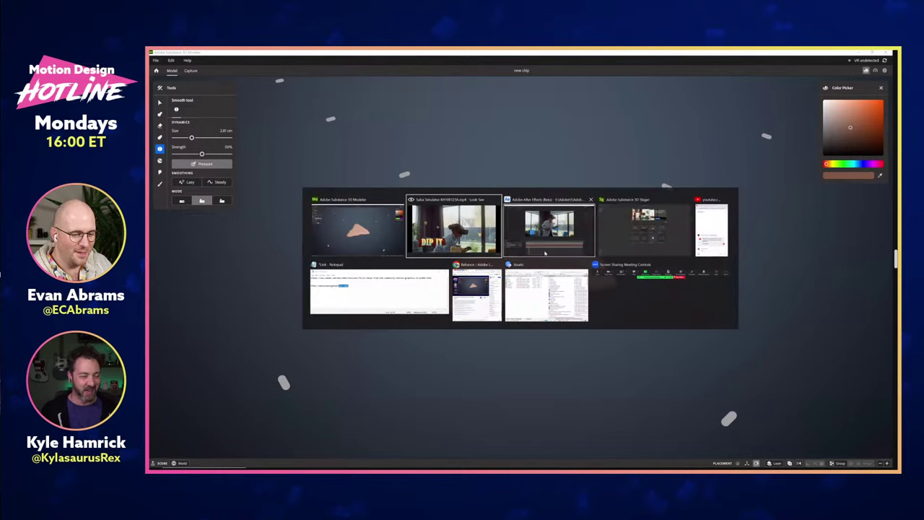
{"action": "left_click", "coordinate": [622, 246]}
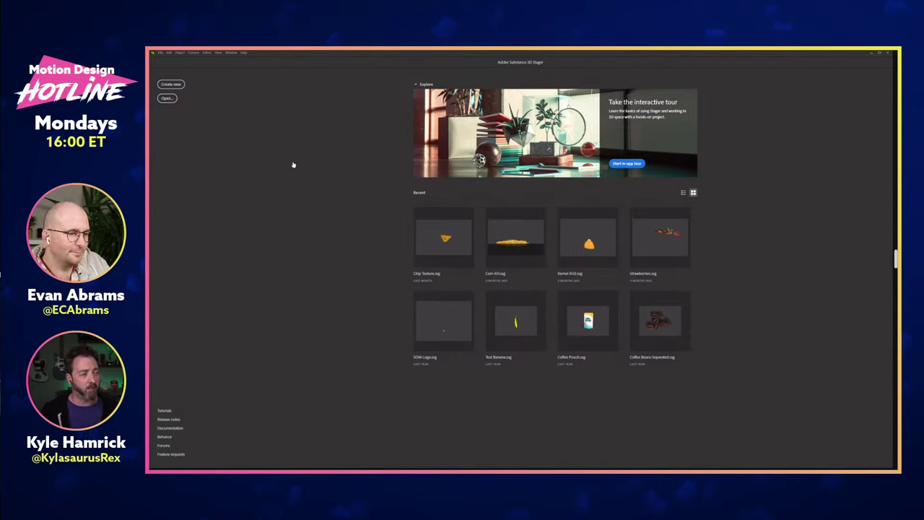
{"action": "left_click", "coordinate": [445, 241]}
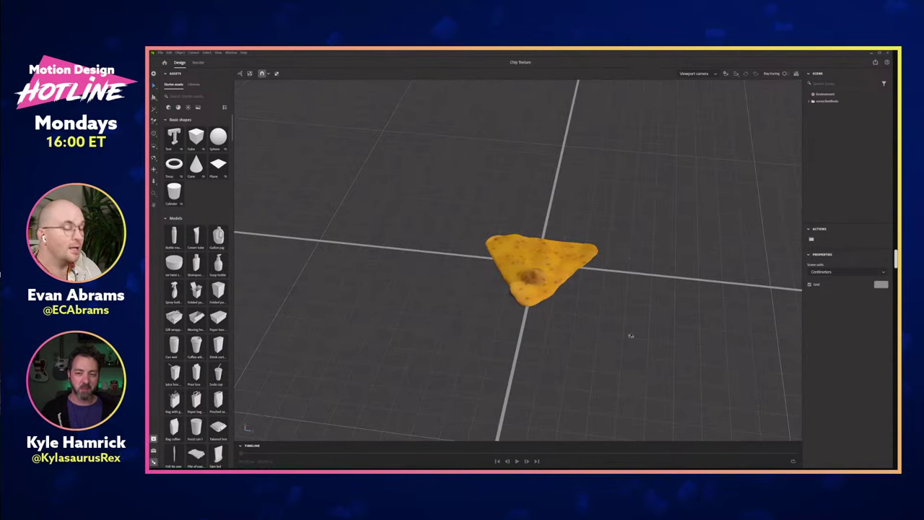
Step: Examine the textured chip from above, up close and edge-on to judge its shape and surface
{"action": "key", "text": "alt+z"}
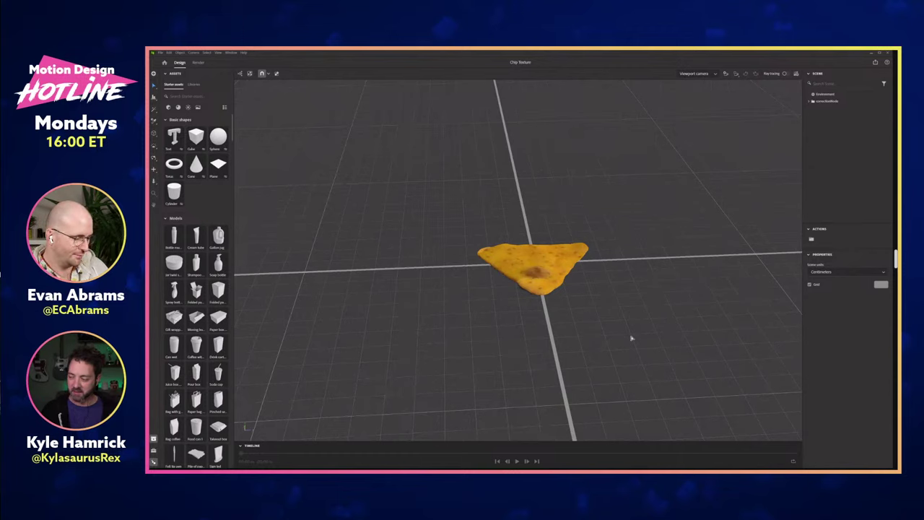
{"action": "left_click_drag", "start_coordinate": [631, 338], "coordinate": [633, 339]}
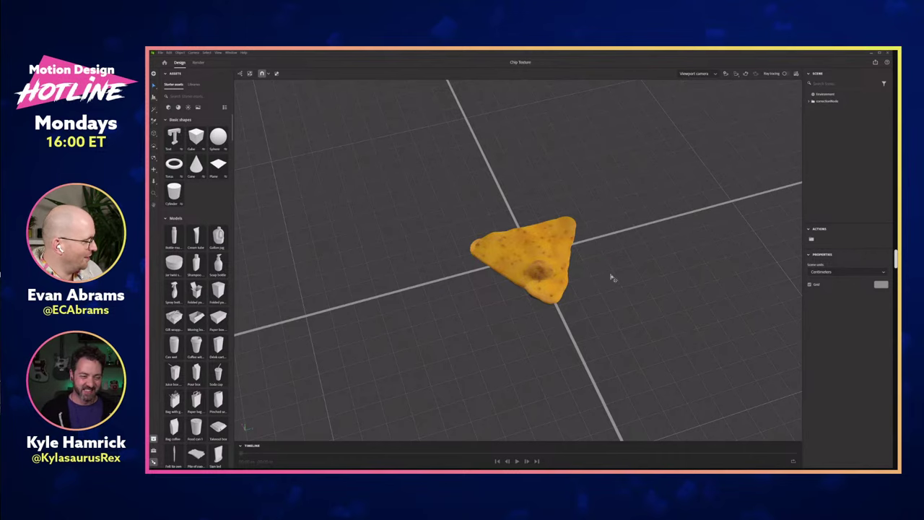
{"action": "scroll", "coordinate": [603, 265], "scroll_direction": "up", "scroll_amount": 2}
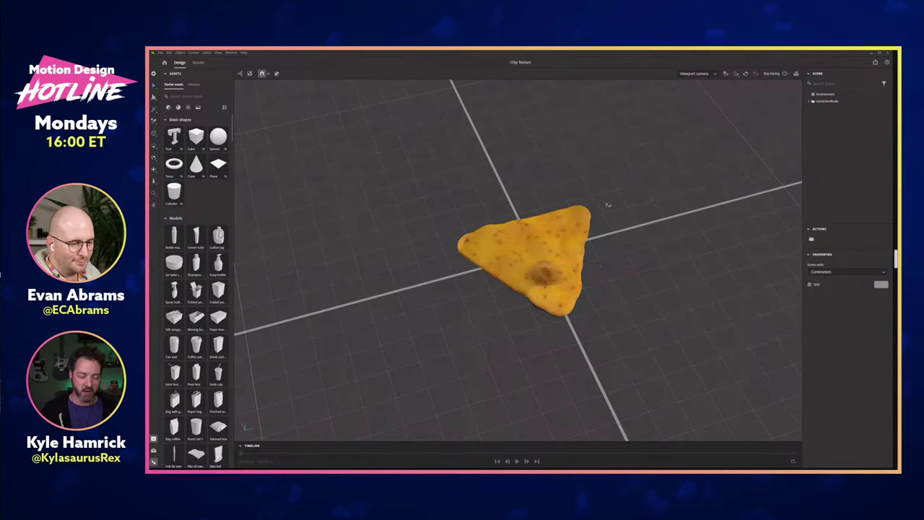
{"action": "left_click_drag", "start_coordinate": [608, 205], "coordinate": [644, 364]}
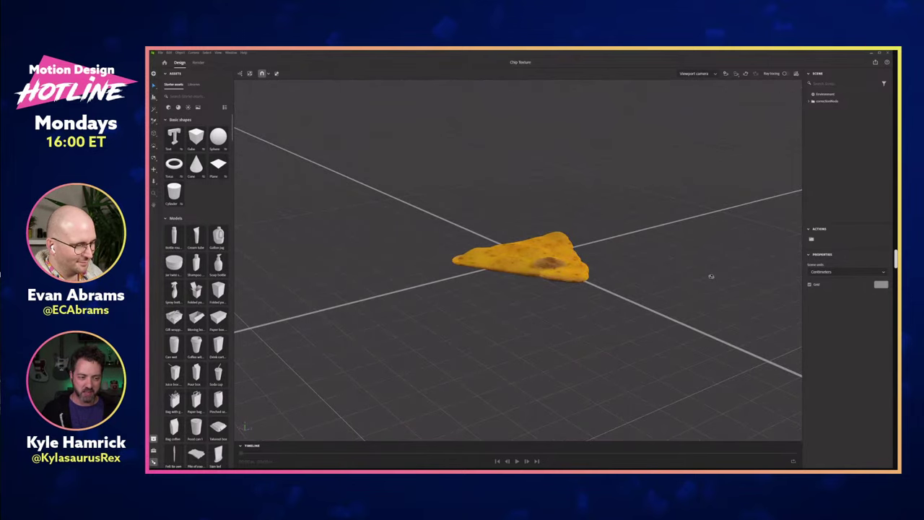
{"action": "key", "text": "alt+z"}
{"action": "key", "text": "alt+z"}
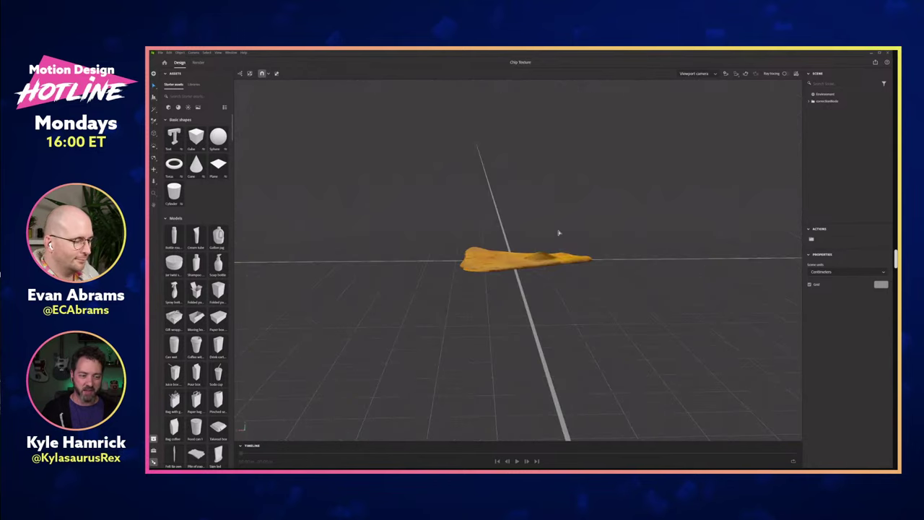
{"action": "left_click_drag", "start_coordinate": [559, 233], "coordinate": [637, 317]}
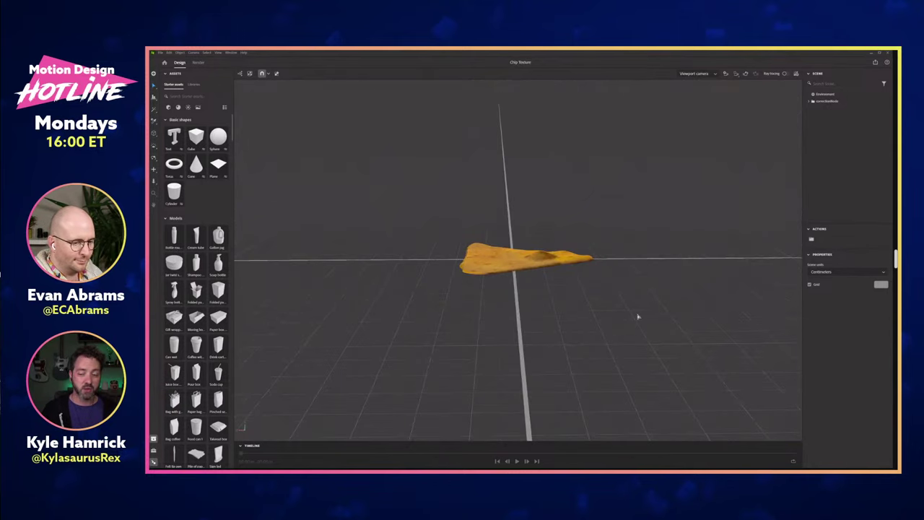
{"action": "key", "text": "alt+z"}
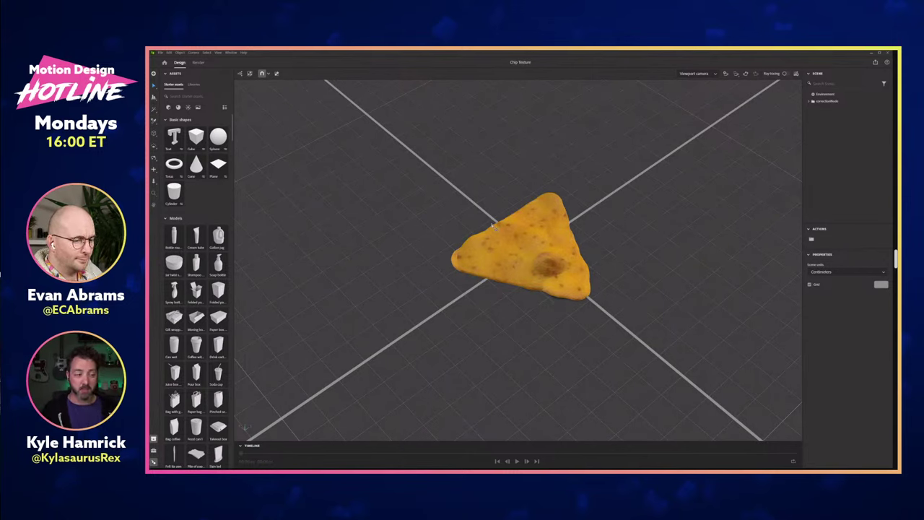
Step: Choose the "new chip" model from the Assets folder for opening, with the file type filter set to Models
{"action": "left_click", "coordinate": [161, 52]}
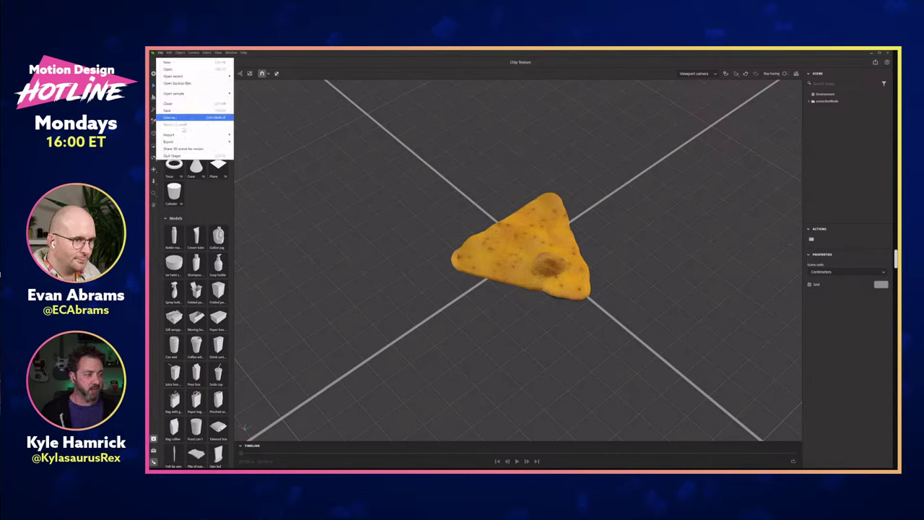
{"action": "left_click", "coordinate": [175, 70]}
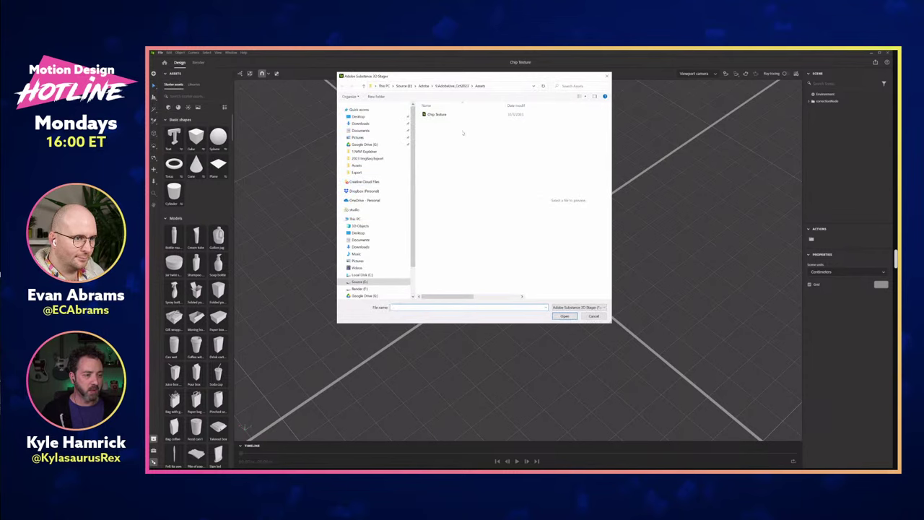
{"action": "left_click", "coordinate": [578, 308]}
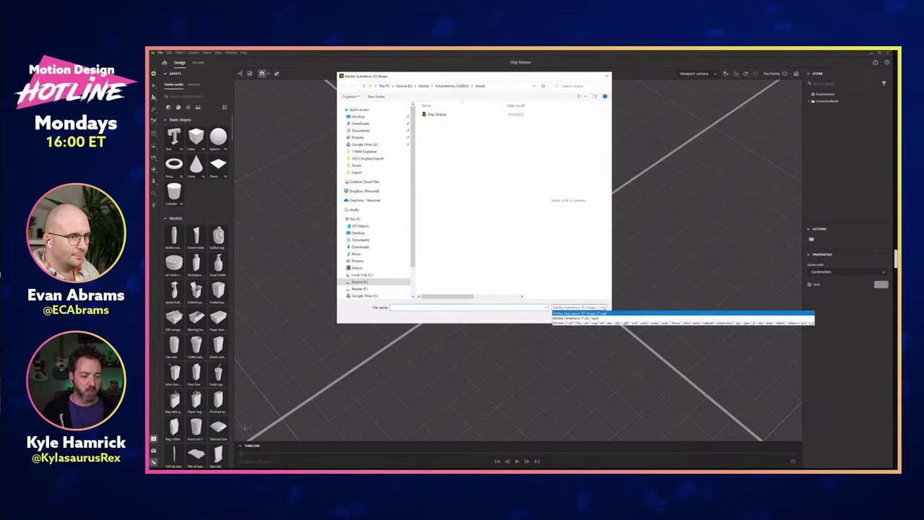
{"action": "left_click", "coordinate": [577, 322]}
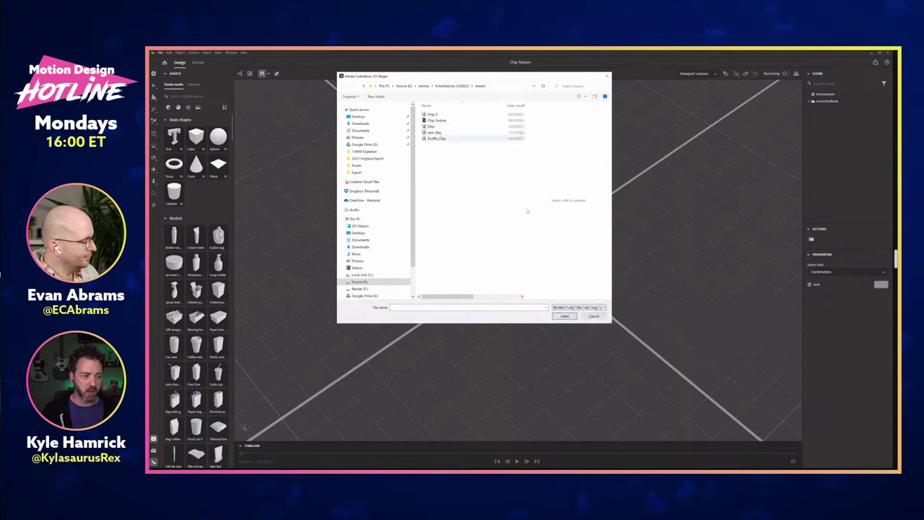
{"action": "left_click", "coordinate": [446, 132]}
{"action": "left_click", "coordinate": [566, 317]}
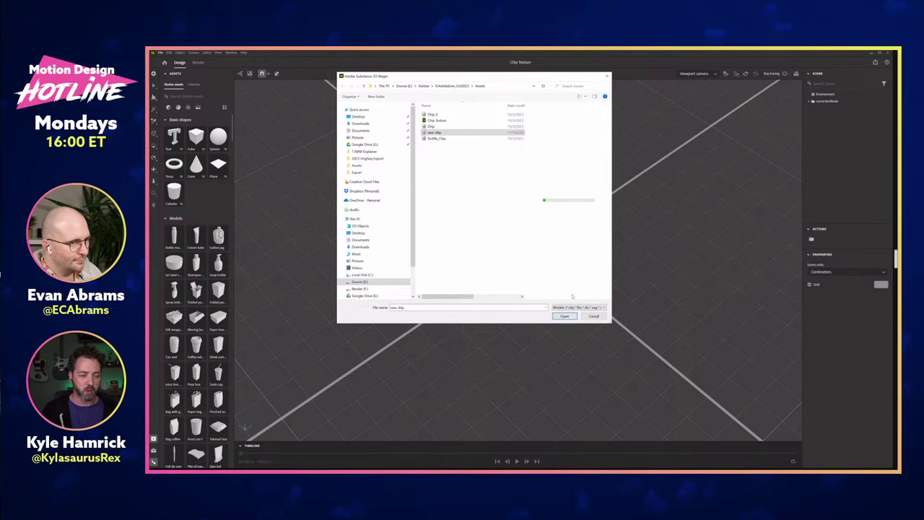
Step: Switch to the Salsa Simulator video to check the floating chips, and return to the Stager file dialog
{"action": "key", "text": "alt+Tab"}
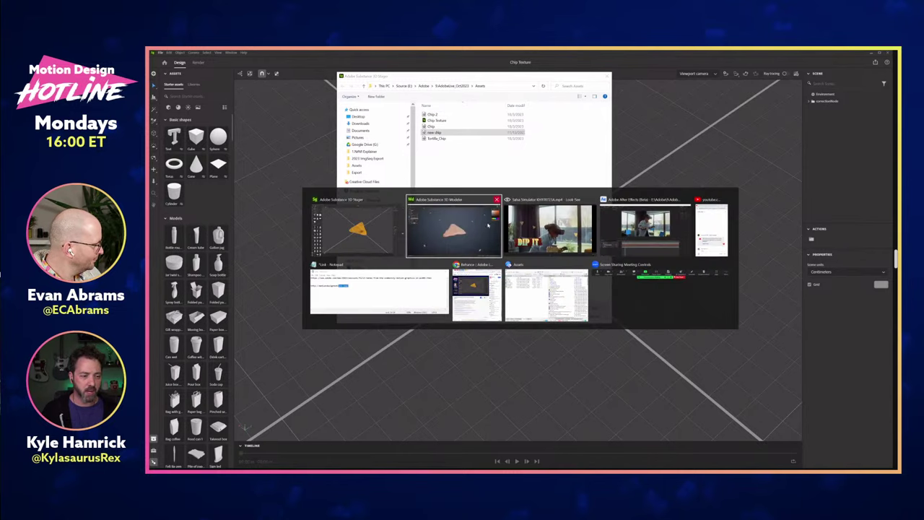
{"action": "left_click", "coordinate": [529, 234]}
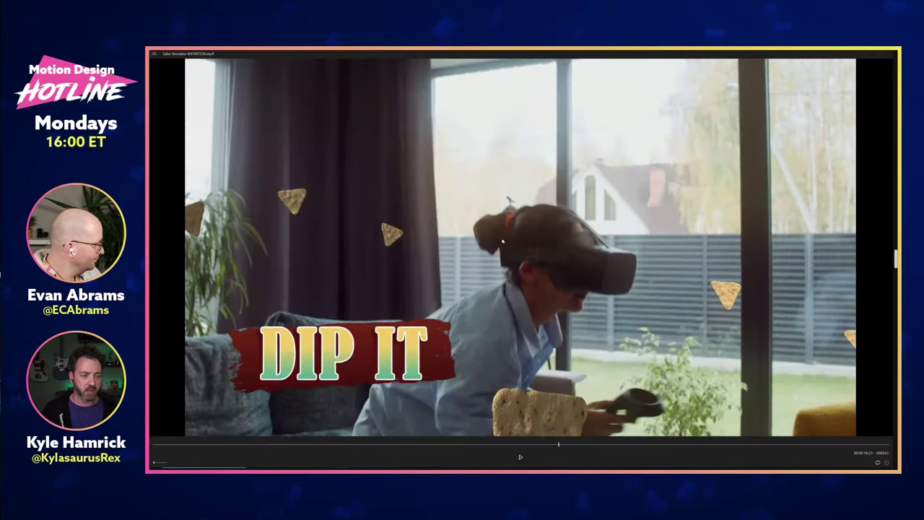
{"action": "key", "text": "alt+Tab"}
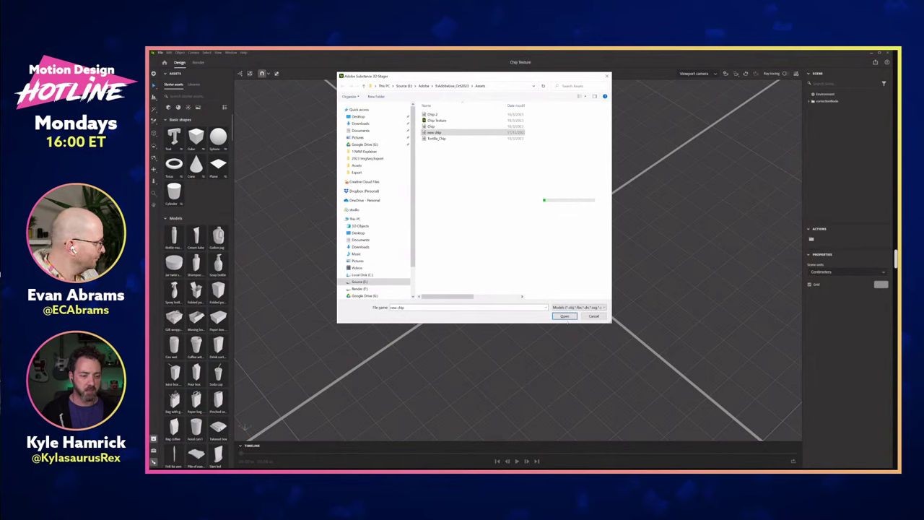
Step: Try to open the "new chip" model in a new document with UV generation on, discarding the Chip Texture changes
{"action": "left_click", "coordinate": [565, 317]}
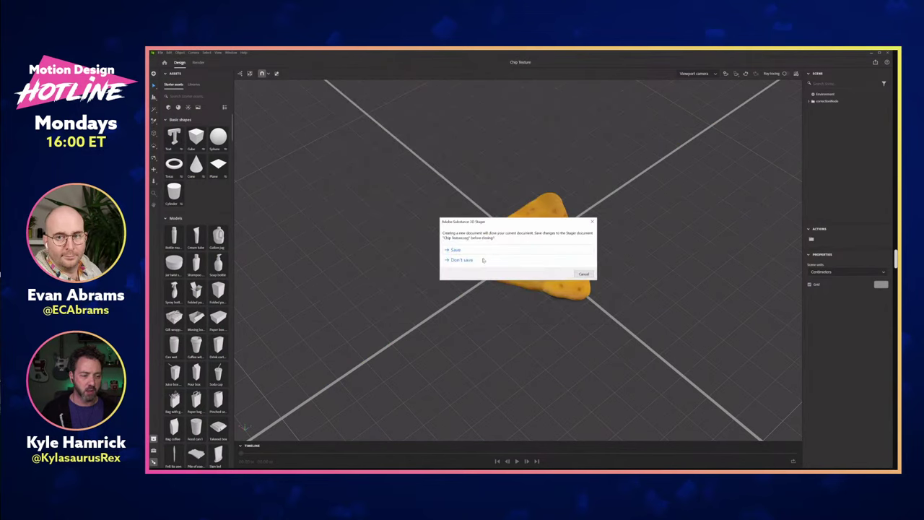
{"action": "left_click", "coordinate": [465, 260]}
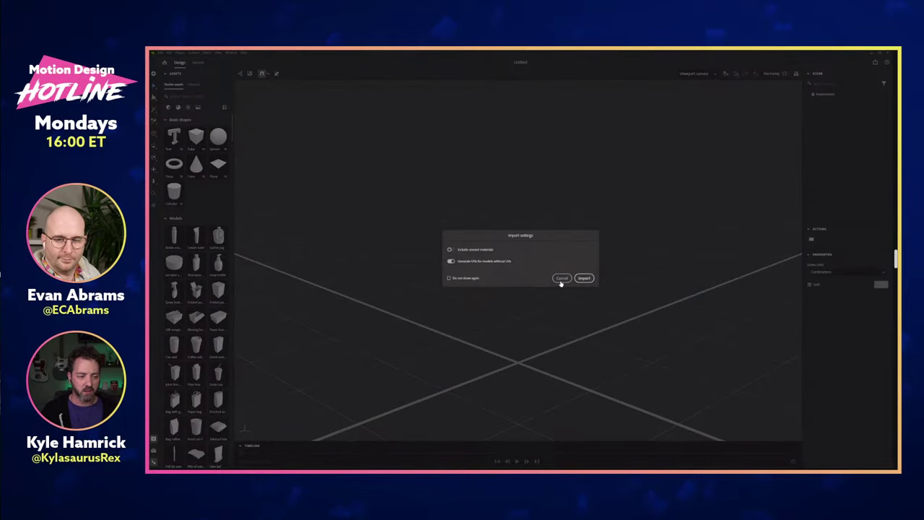
{"action": "left_click", "coordinate": [585, 278]}
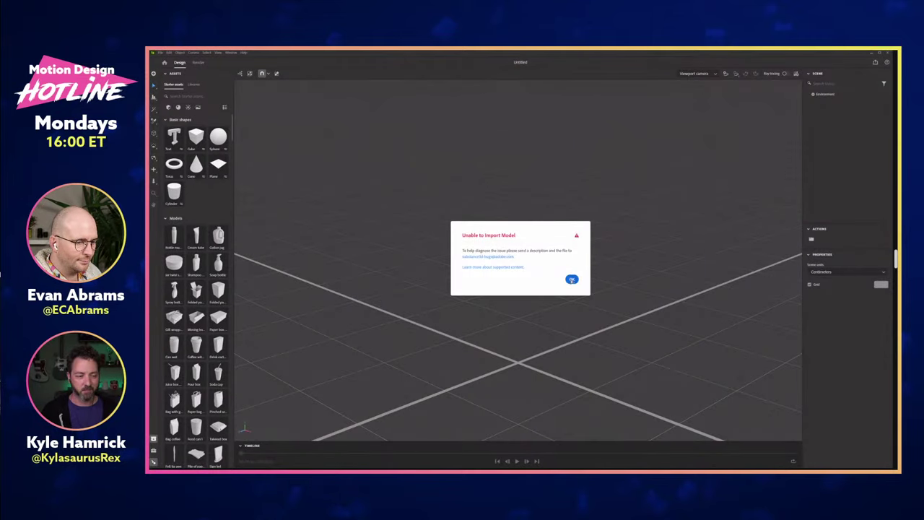
{"action": "left_click", "coordinate": [572, 280]}
Step: Try to import the "new chip" model from the Assets folder into the untitled scene with UV generation on
{"action": "left_click", "coordinate": [160, 52]}
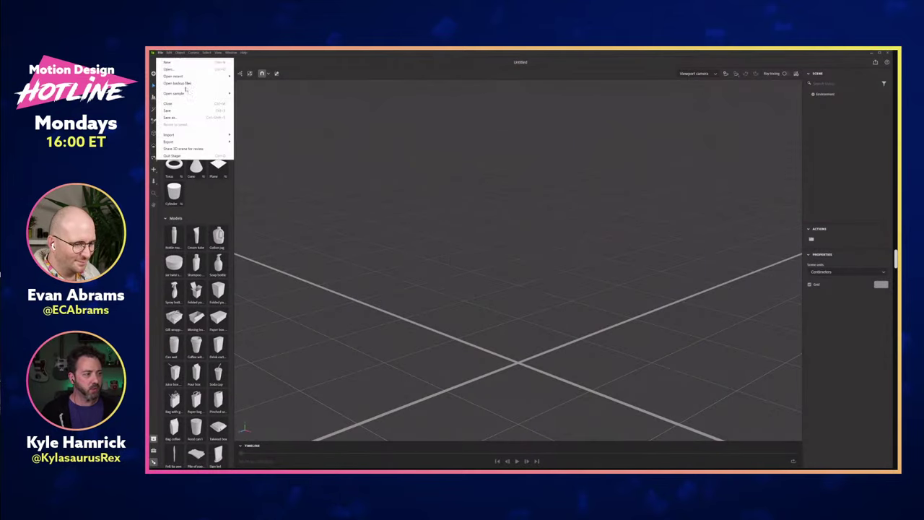
{"action": "mouse_move", "coordinate": [228, 135]}
{"action": "left_click", "coordinate": [260, 138]}
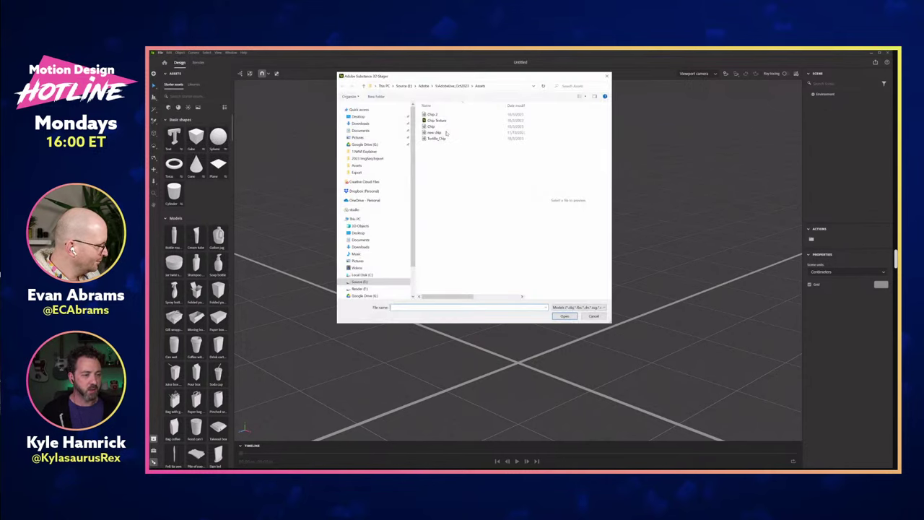
{"action": "left_click", "coordinate": [446, 132]}
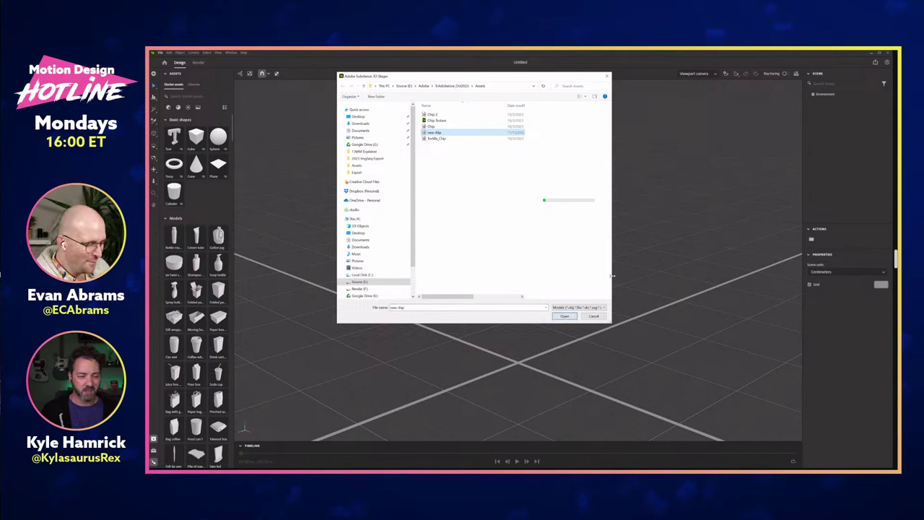
{"action": "left_click_drag", "start_coordinate": [669, 276], "coordinate": [668, 276]}
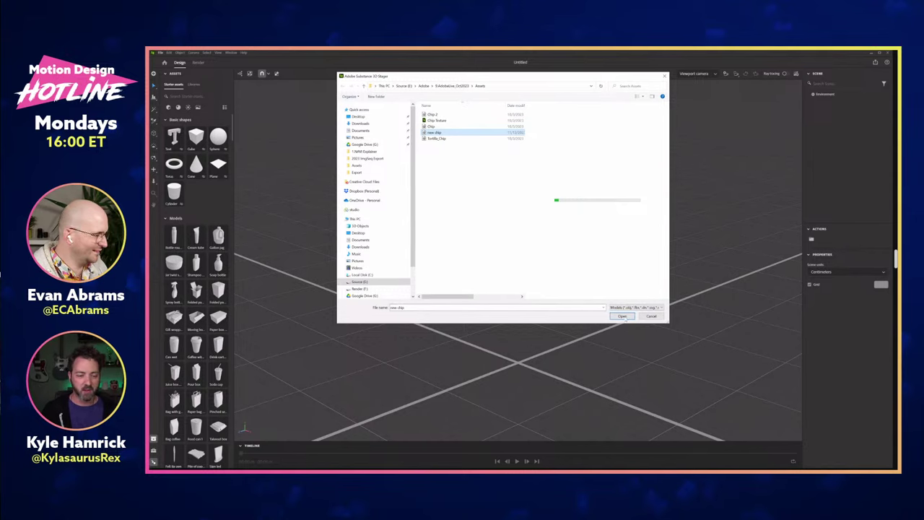
{"action": "left_click", "coordinate": [615, 316]}
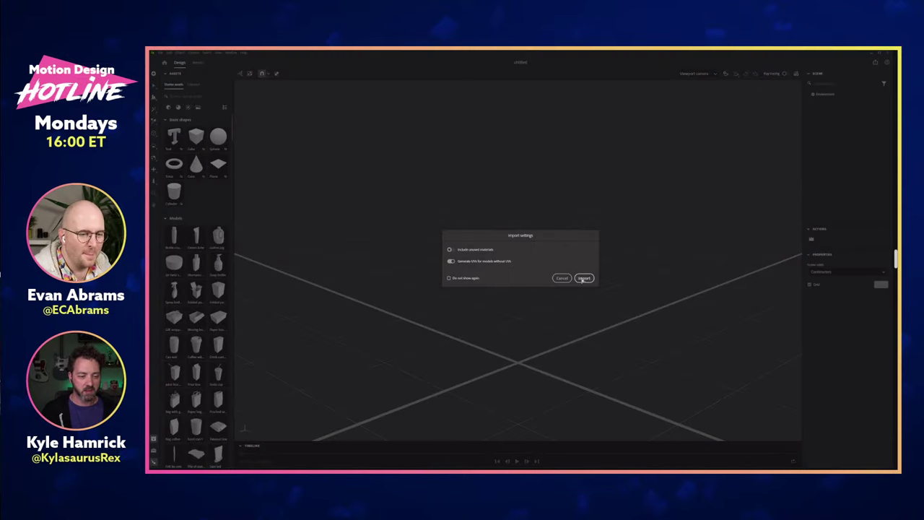
{"action": "left_click", "coordinate": [584, 277]}
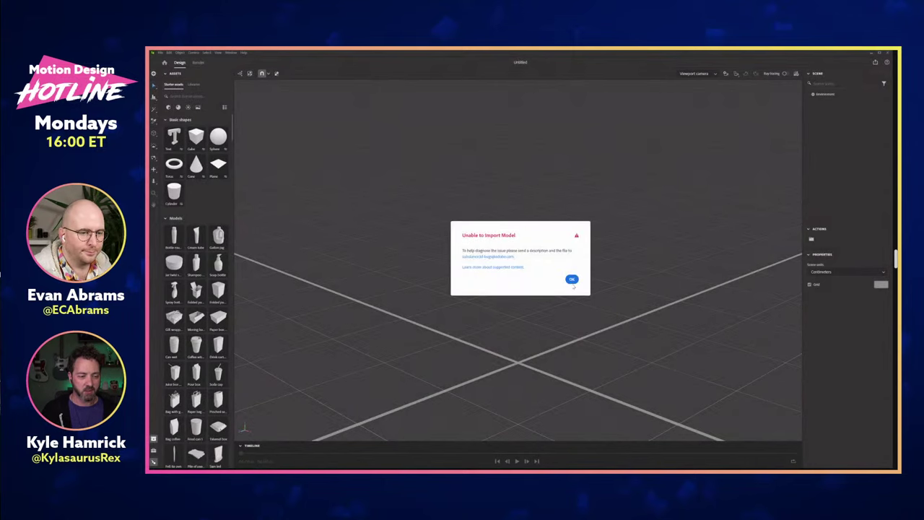
{"action": "left_click", "coordinate": [572, 275]}
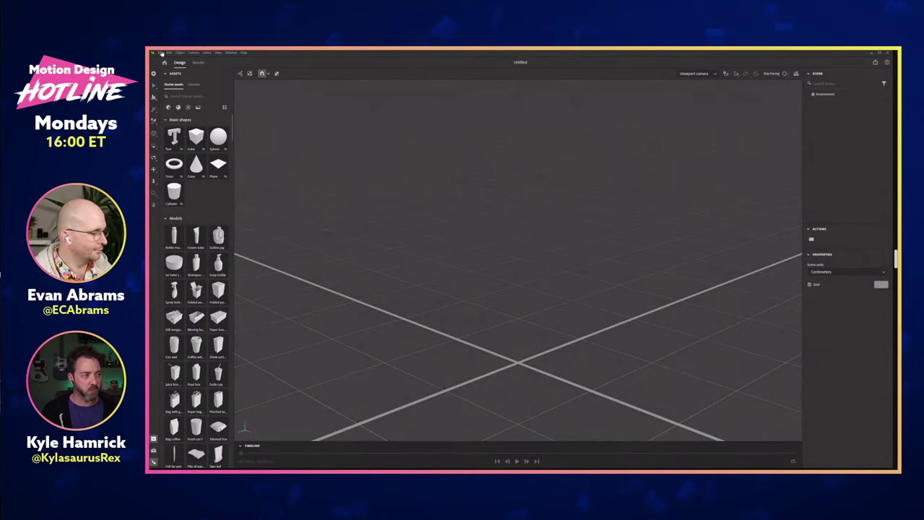
Step: Open the "Chip 2" model from the Assets folder with the file type filter set to Models and UV generation on
{"action": "left_click", "coordinate": [160, 52]}
{"action": "mouse_move", "coordinate": [170, 75]}
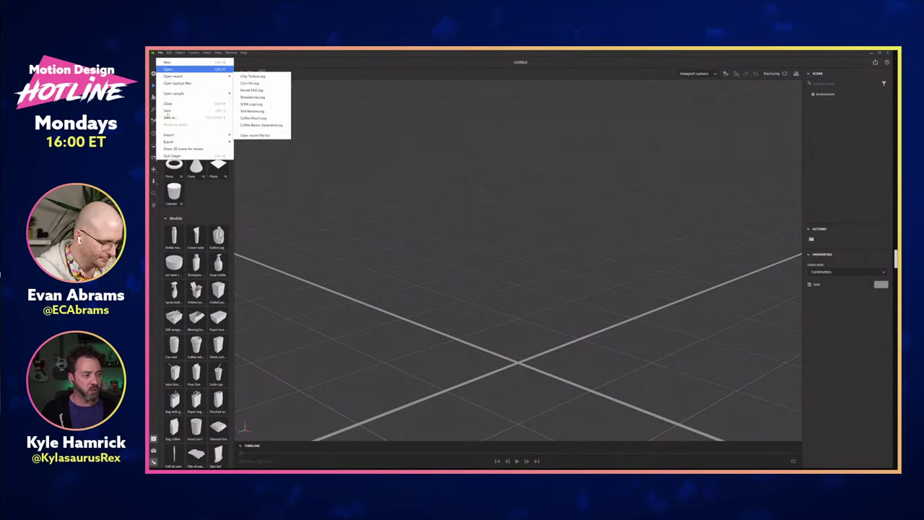
{"action": "key", "text": "ctrl+o"}
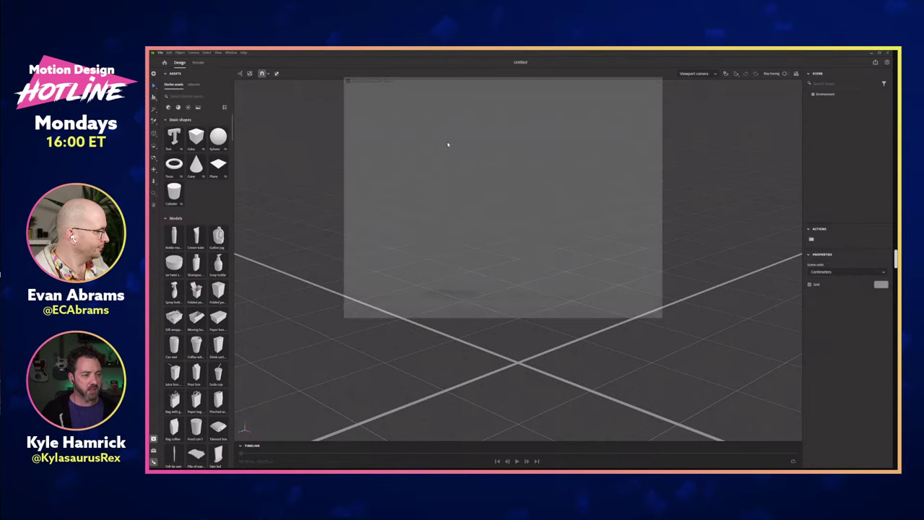
{"action": "left_click", "coordinate": [628, 307]}
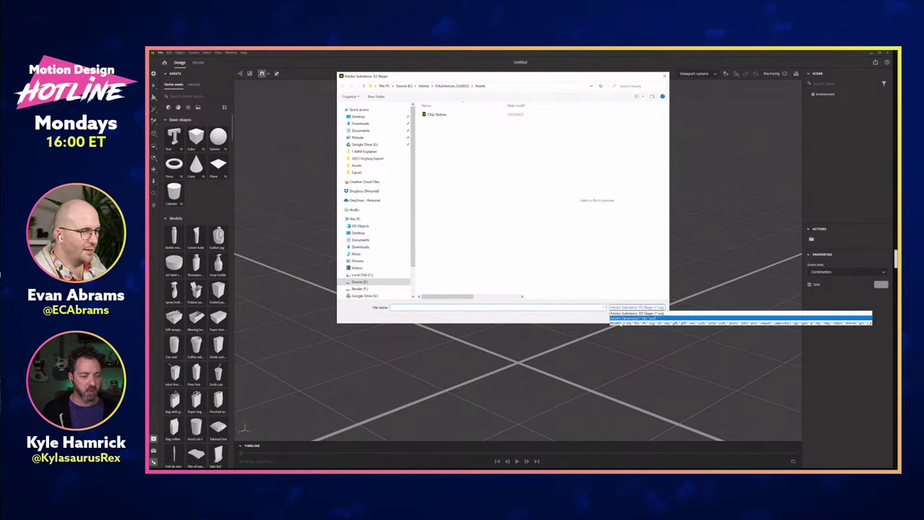
{"action": "left_click", "coordinate": [636, 316]}
{"action": "left_click", "coordinate": [433, 126]}
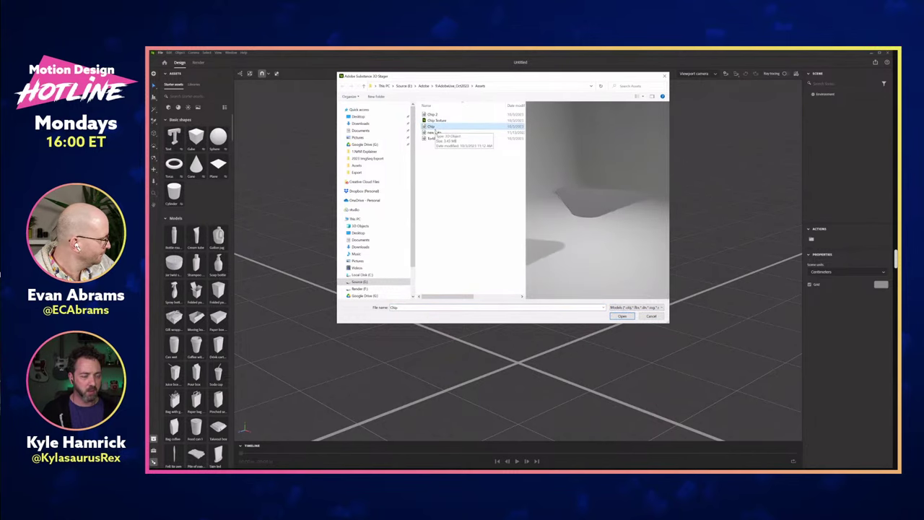
{"action": "left_click", "coordinate": [434, 115]}
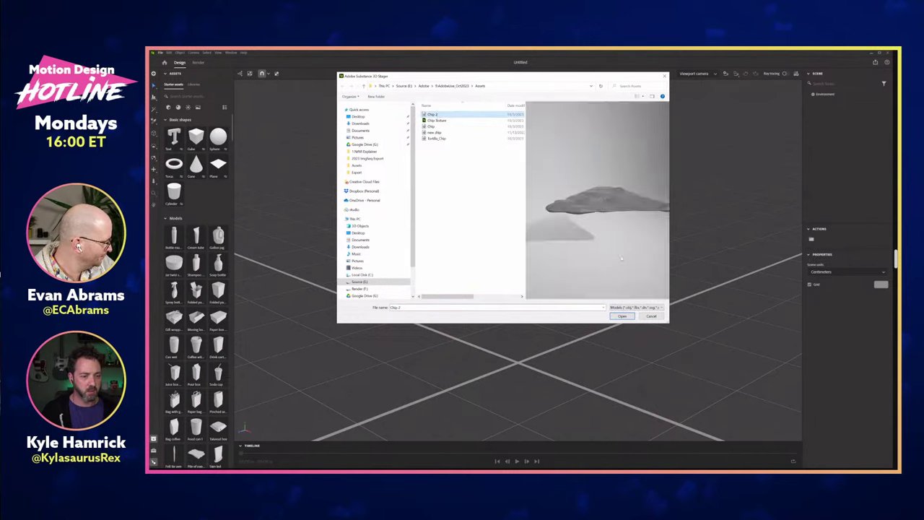
{"action": "left_click", "coordinate": [622, 316]}
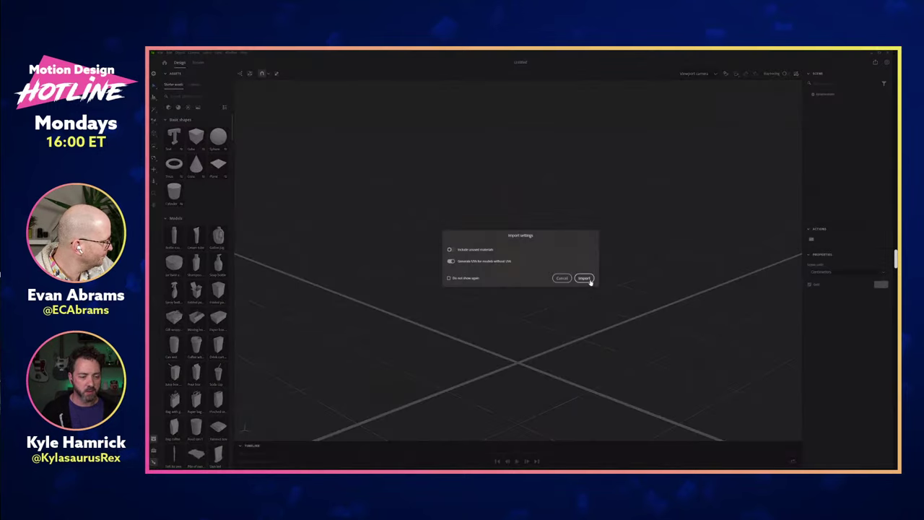
{"action": "left_click", "coordinate": [584, 279]}
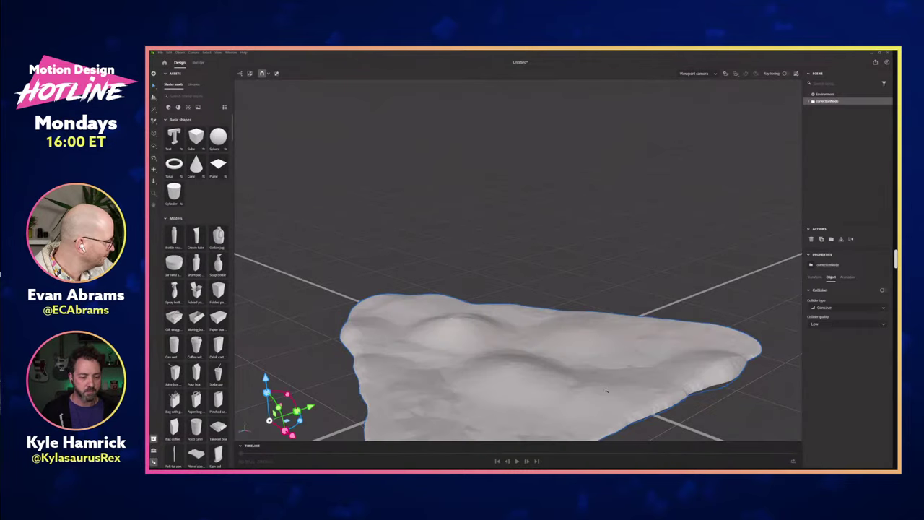
Step: Examine the imported chip's top and underside, and browse the starter assets through models, materials, lights and images
{"action": "scroll", "coordinate": [638, 417], "scroll_direction": "down", "scroll_amount": 5}
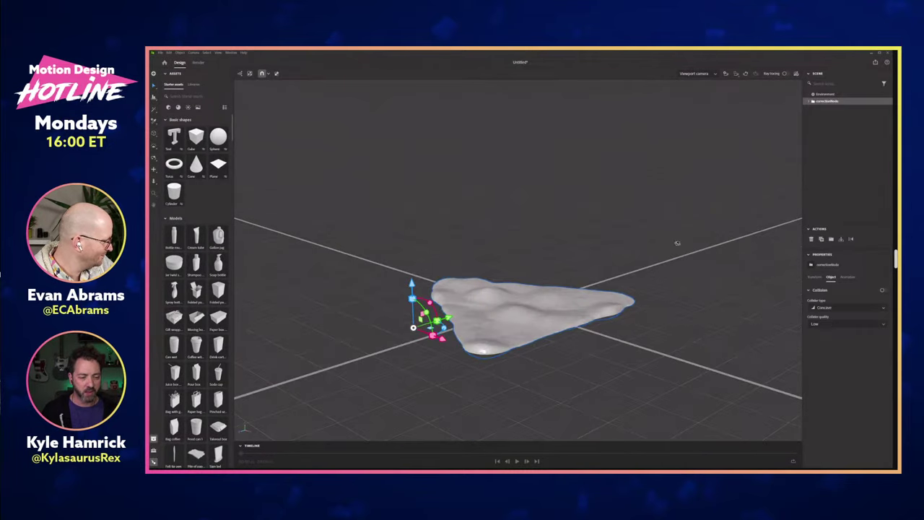
{"action": "left_click_drag", "start_coordinate": [677, 243], "coordinate": [672, 375]}
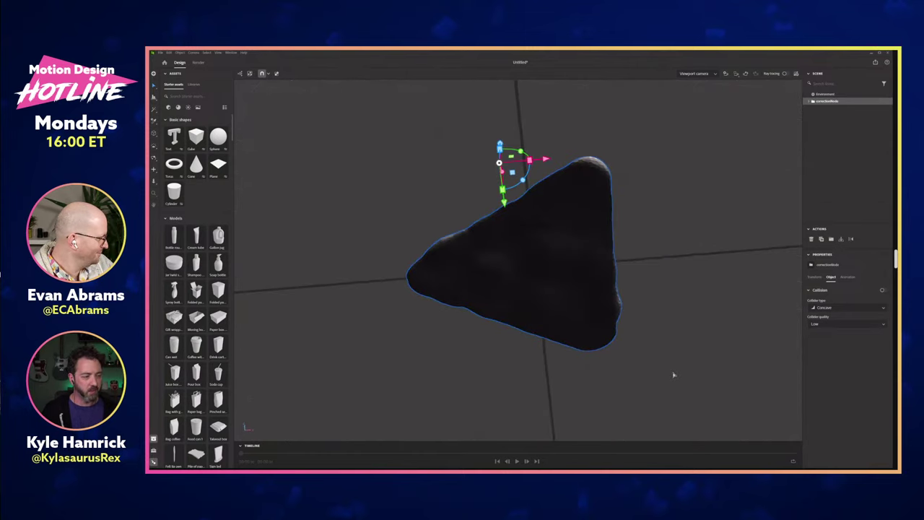
{"action": "left_click_drag", "start_coordinate": [279, 169], "coordinate": [238, 128]}
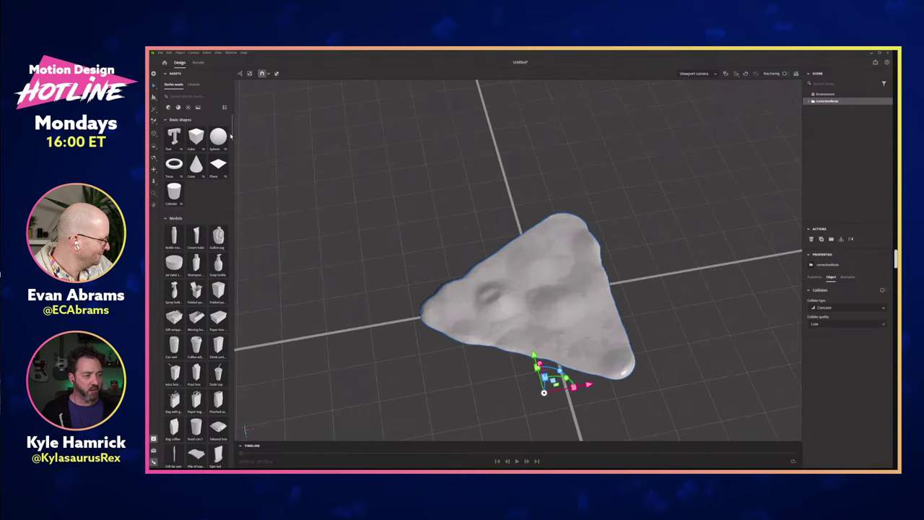
{"action": "scroll", "coordinate": [230, 137], "scroll_direction": "down", "scroll_amount": 10}
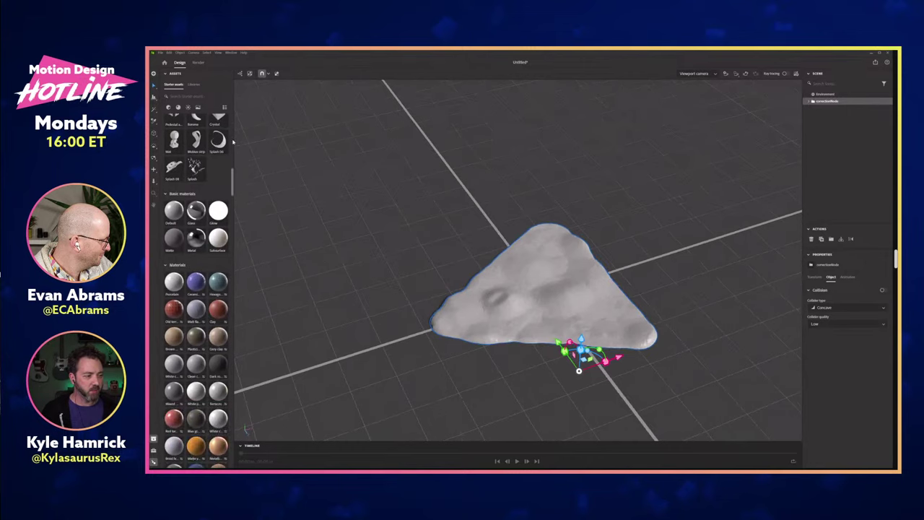
{"action": "scroll", "coordinate": [231, 139], "scroll_direction": "up", "scroll_amount": 12}
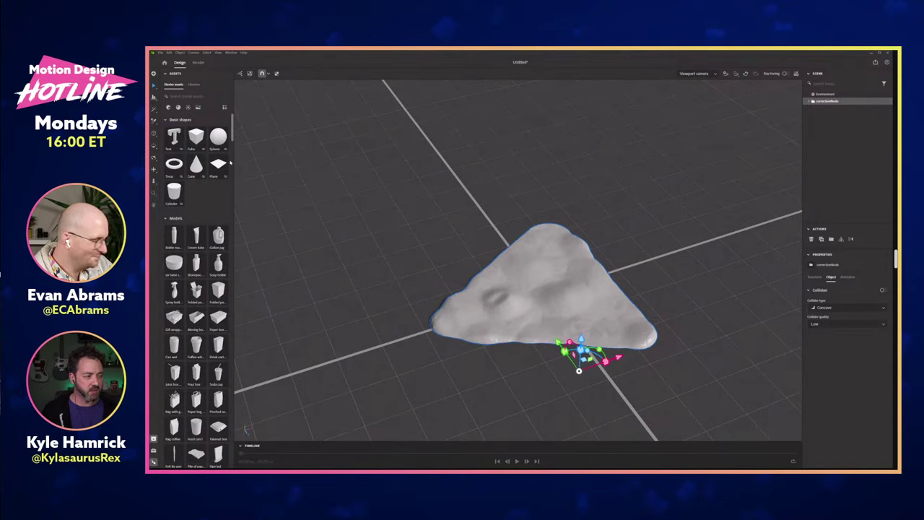
{"action": "scroll", "coordinate": [229, 163], "scroll_direction": "down", "scroll_amount": 10}
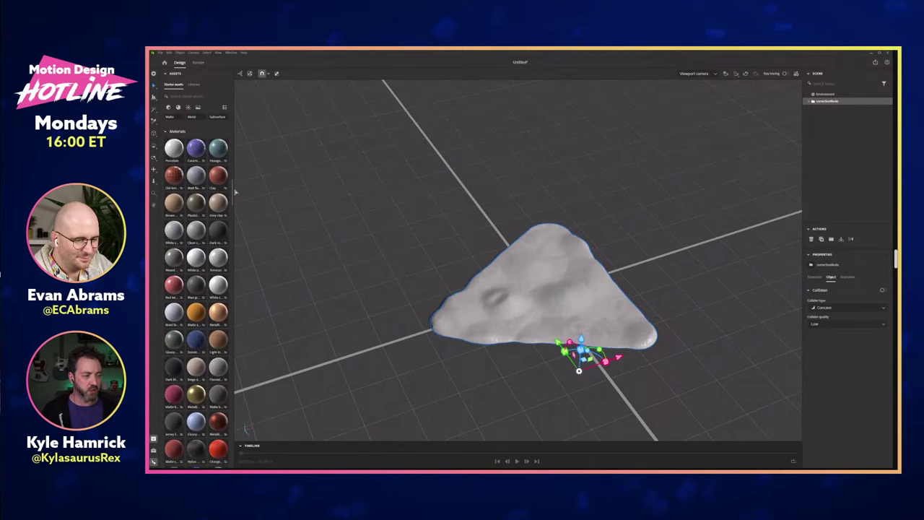
{"action": "scroll", "coordinate": [232, 193], "scroll_direction": "down", "scroll_amount": 3}
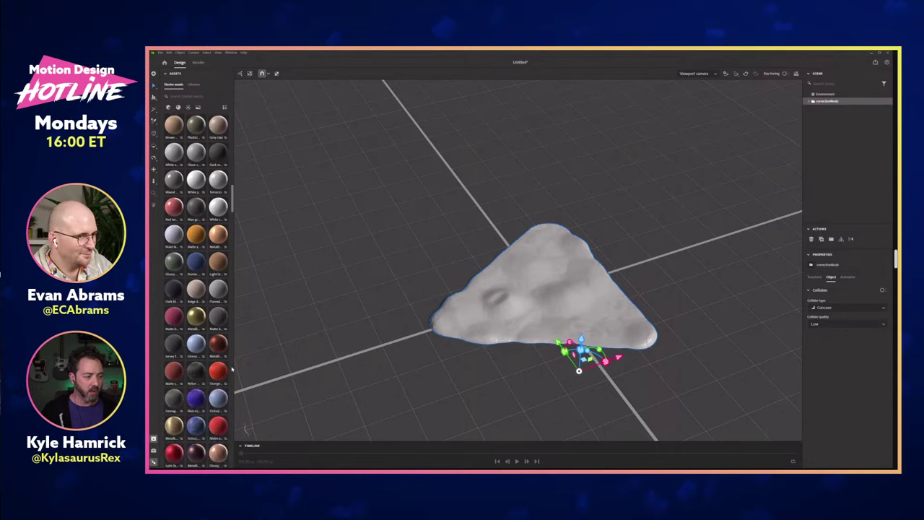
{"action": "scroll", "coordinate": [232, 369], "scroll_direction": "down", "scroll_amount": 10}
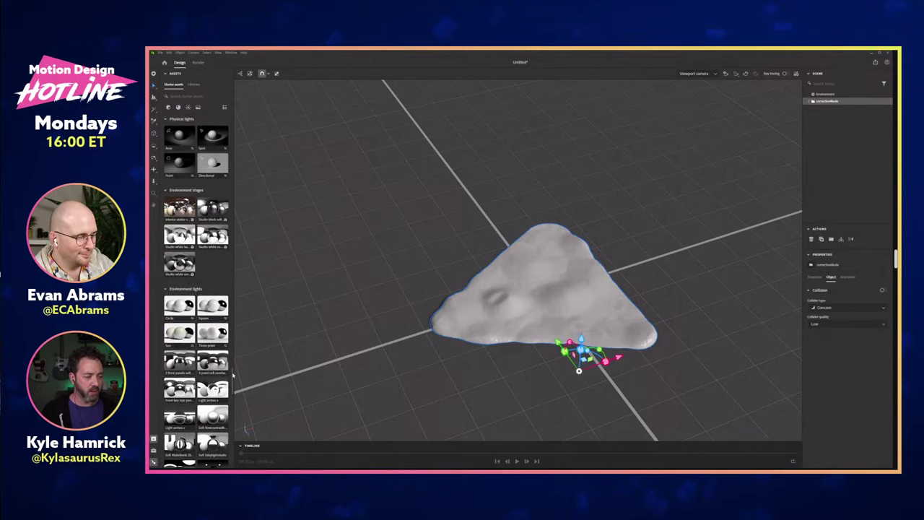
{"action": "scroll", "coordinate": [233, 383], "scroll_direction": "down", "scroll_amount": 10}
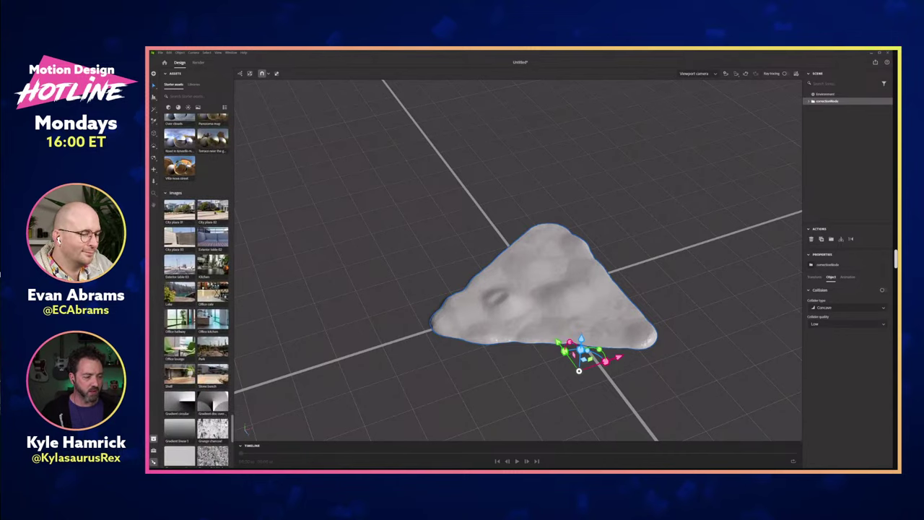
{"action": "scroll", "coordinate": [232, 289], "scroll_direction": "up", "scroll_amount": 5}
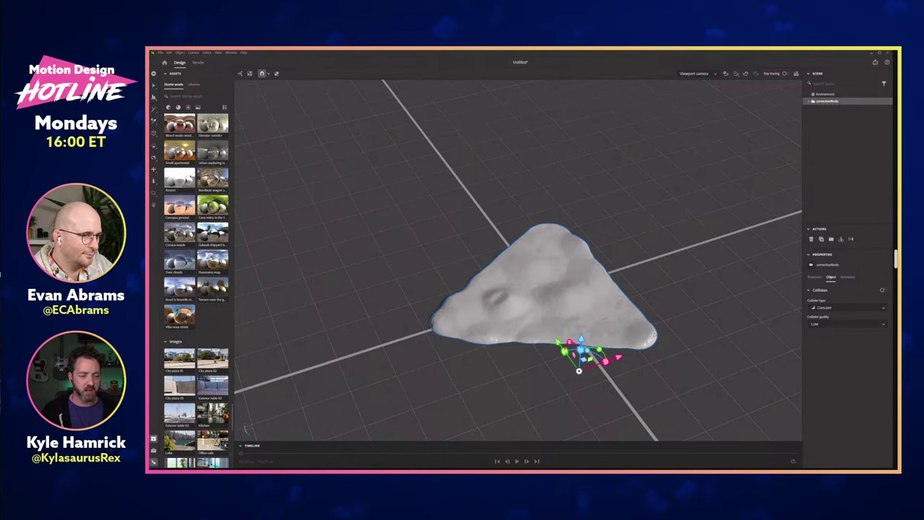
{"action": "scroll", "coordinate": [639, 342], "scroll_direction": "down", "scroll_amount": 5}
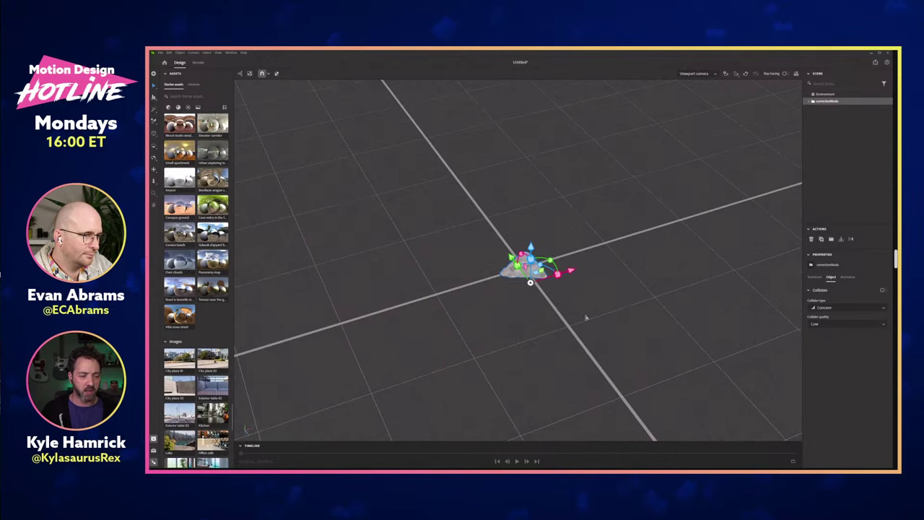
Step: Apply the Rough Lumber starter material to the chip
{"action": "left_click_drag", "start_coordinate": [662, 252], "coordinate": [438, 239]}
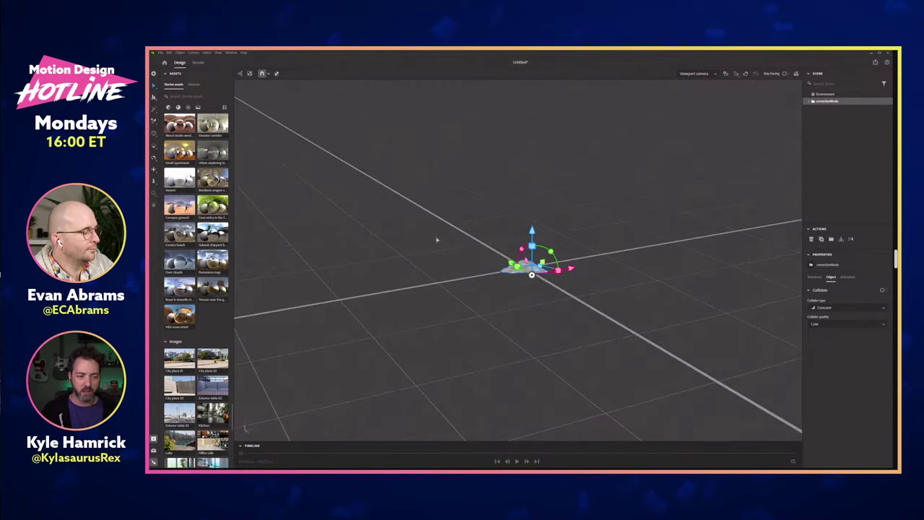
{"action": "scroll", "coordinate": [621, 270], "scroll_direction": "up", "scroll_amount": 3}
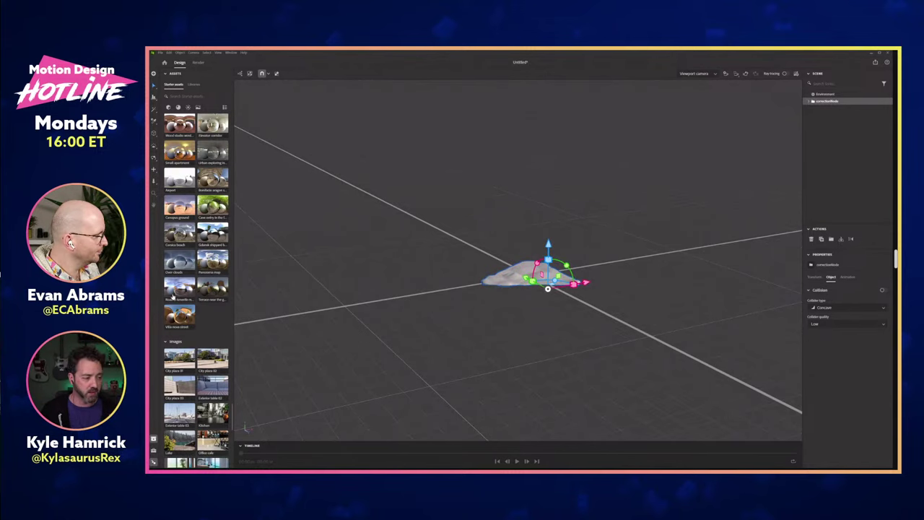
{"action": "scroll", "coordinate": [182, 297], "scroll_direction": "up", "scroll_amount": 3}
{"action": "scroll", "coordinate": [201, 314], "scroll_direction": "up", "scroll_amount": 10}
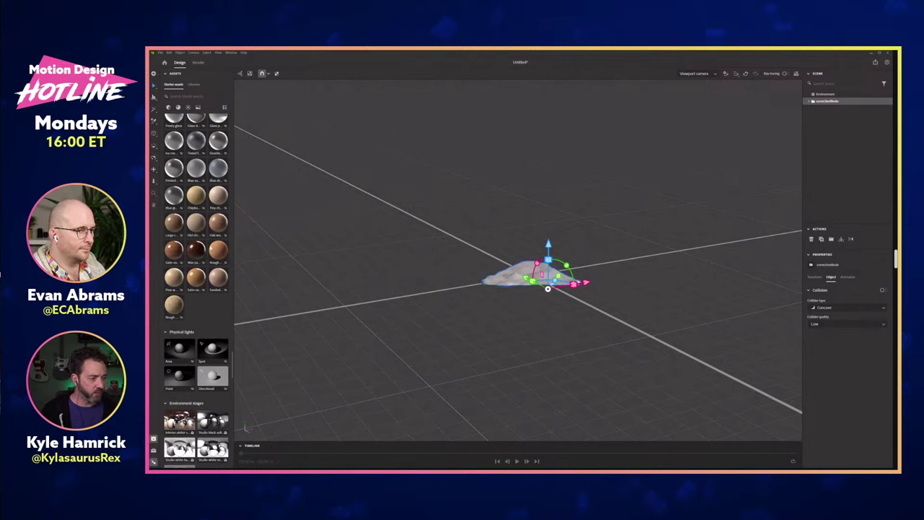
{"action": "scroll", "coordinate": [205, 344], "scroll_direction": "up", "scroll_amount": 5}
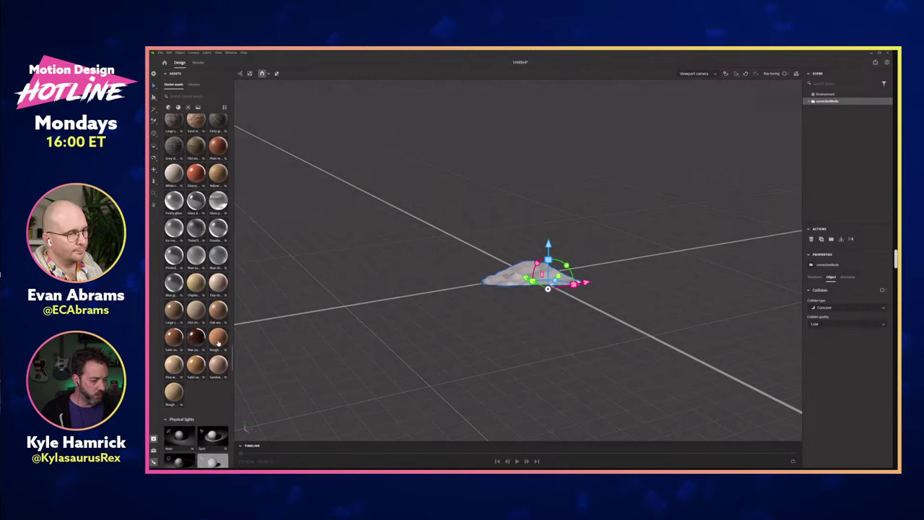
{"action": "left_click_drag", "start_coordinate": [218, 343], "coordinate": [531, 285]}
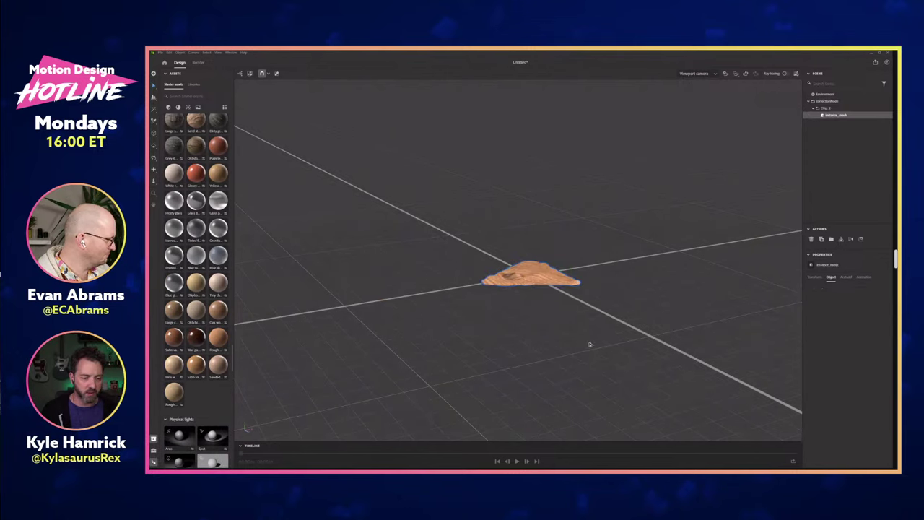
Step: Examine the wood grain on the chip up close, from above and at a lower angle
{"action": "left_click_drag", "start_coordinate": [581, 320], "coordinate": [605, 339]}
{"action": "scroll", "coordinate": [602, 343], "scroll_direction": "up", "scroll_amount": 3}
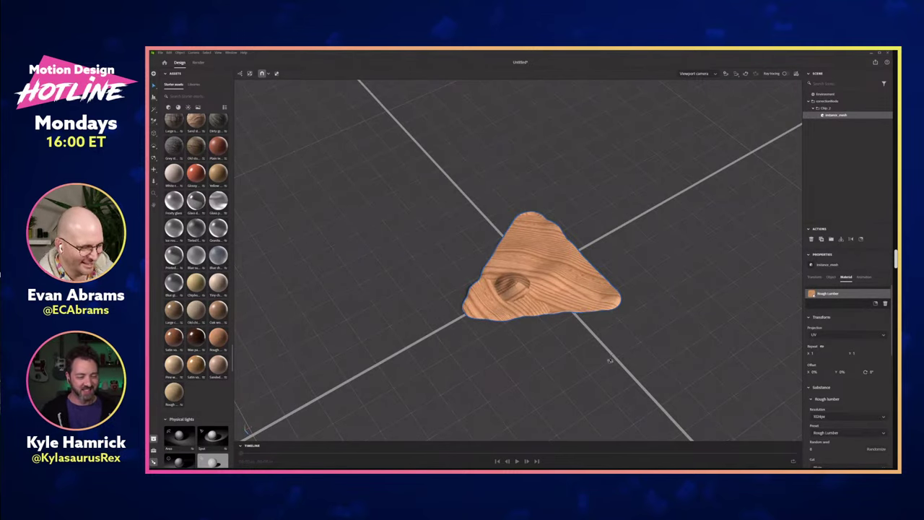
{"action": "scroll", "coordinate": [610, 359], "scroll_direction": "up", "scroll_amount": 3}
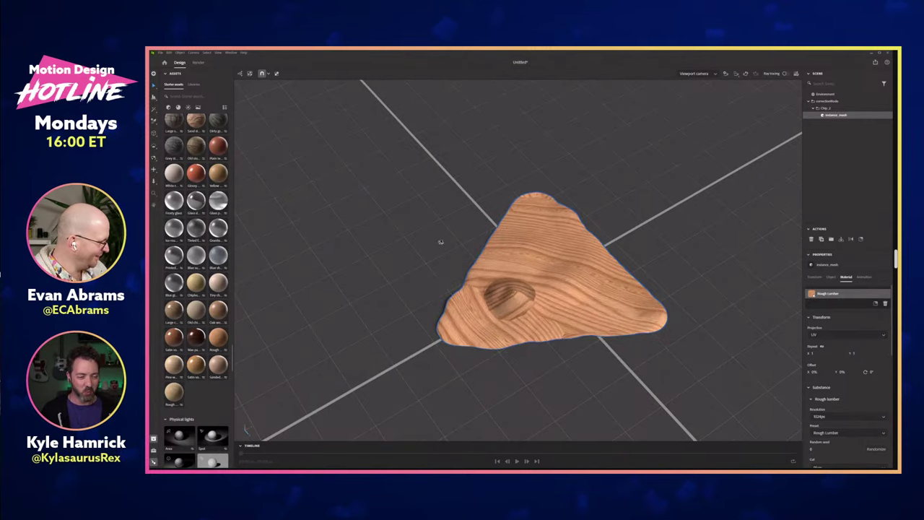
{"action": "left_click_drag", "start_coordinate": [440, 242], "coordinate": [441, 145]}
{"action": "key", "text": "alt+z"}
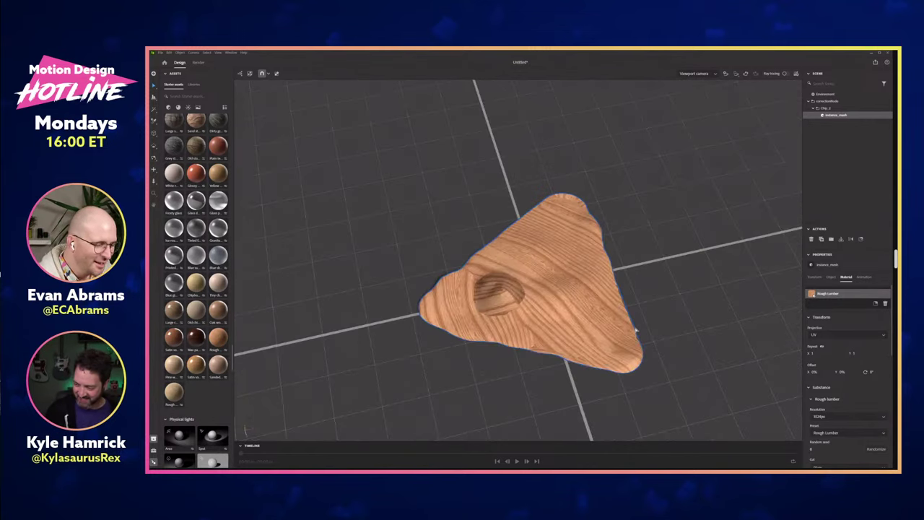
{"action": "key", "text": "alt+z"}
{"action": "key", "text": "alt+z"}
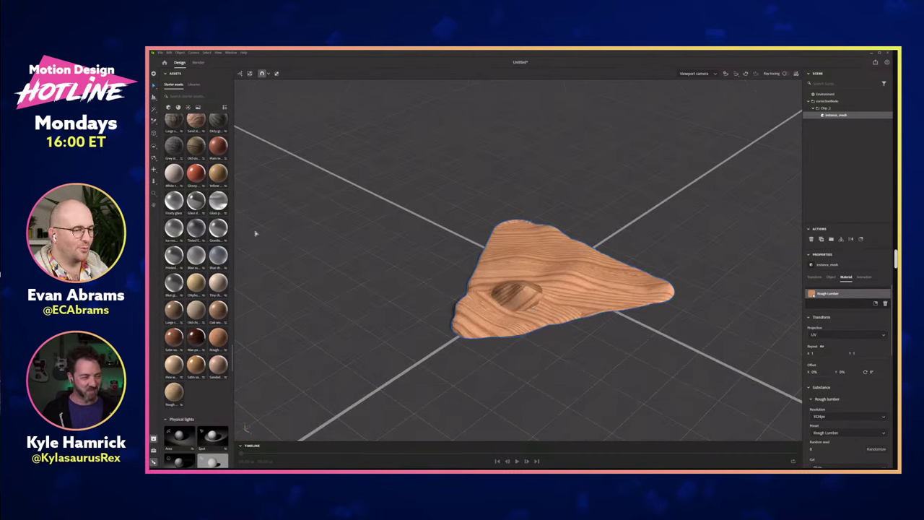
{"action": "left_click", "coordinate": [161, 54]}
{"action": "mouse_move", "coordinate": [196, 143]}
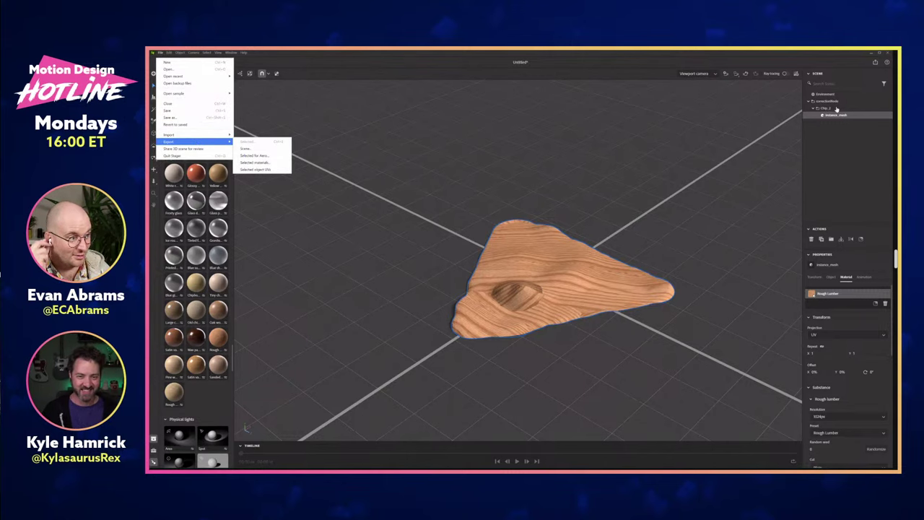
{"action": "left_click", "coordinate": [837, 103]}
{"action": "left_click", "coordinate": [808, 101]}
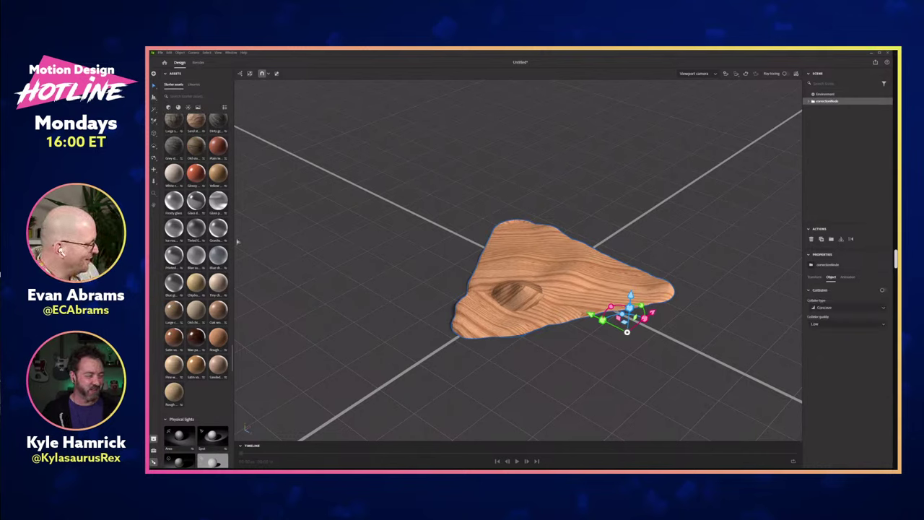
Step: Try the Old Twelve Angled Stones starter material on the chip and examine it from several angles
{"action": "scroll", "coordinate": [186, 185], "scroll_direction": "up", "scroll_amount": 2}
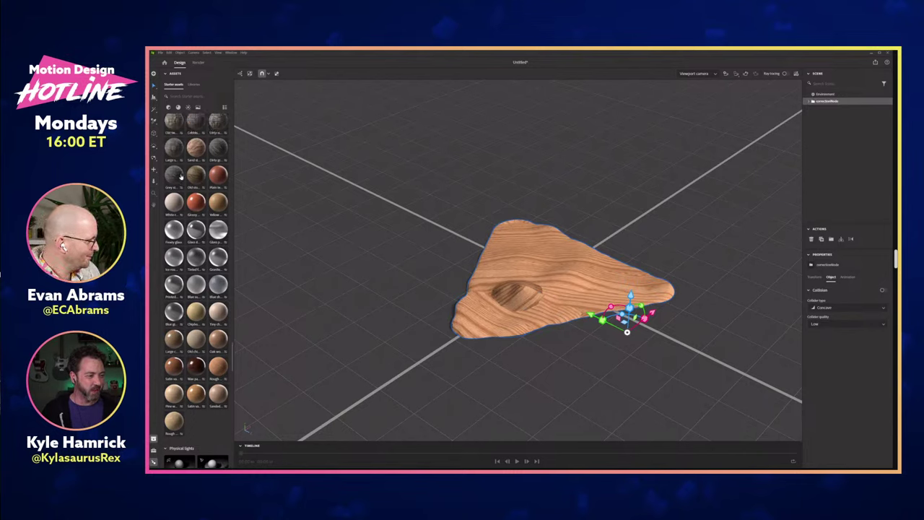
{"action": "left_click_drag", "start_coordinate": [174, 150], "coordinate": [537, 286]}
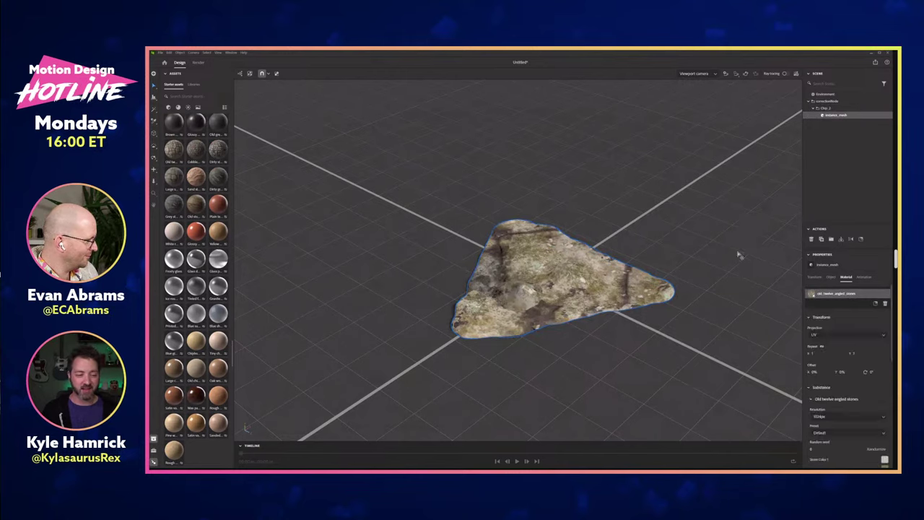
{"action": "left_click_drag", "start_coordinate": [517, 365], "coordinate": [679, 342]}
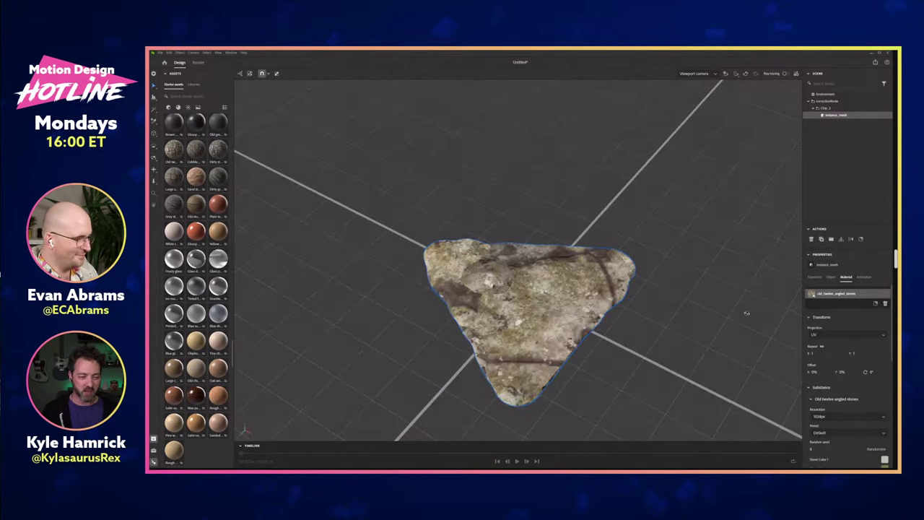
{"action": "left_click_drag", "start_coordinate": [746, 313], "coordinate": [535, 271]}
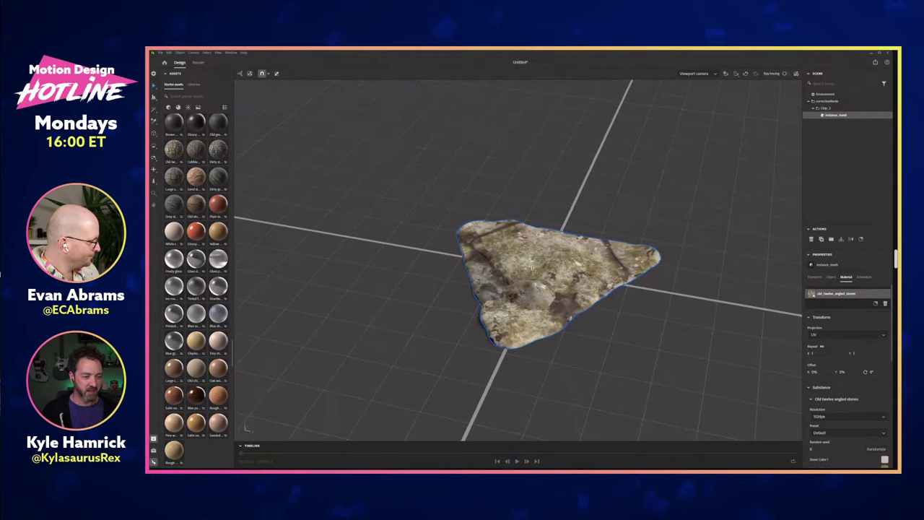
Step: Try the Old Stone Strata material on the chip and replace it with the Sand Stone Strata starter material
{"action": "left_click", "coordinate": [195, 207]}
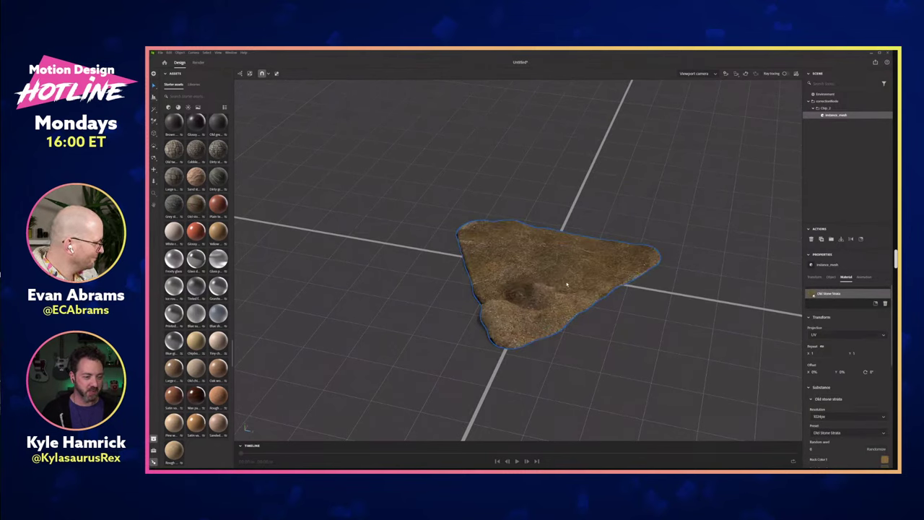
{"action": "key", "text": "ctrl+z"}
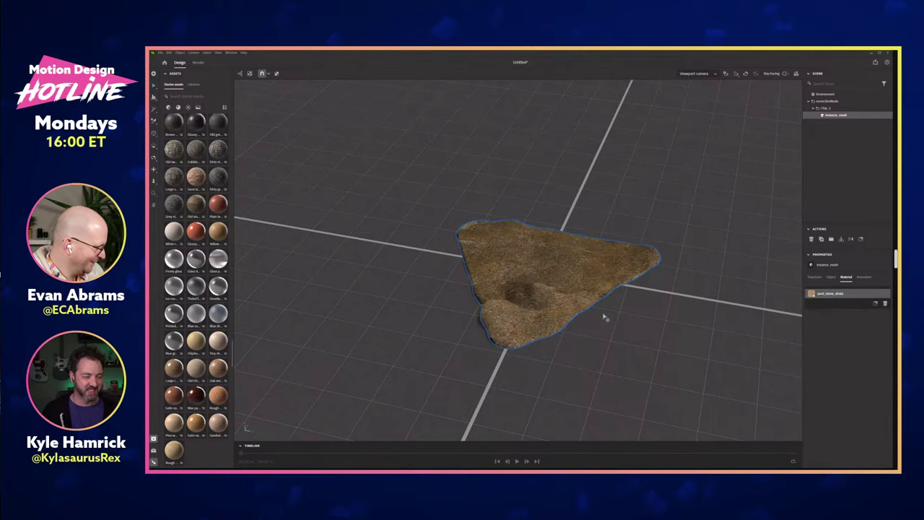
{"action": "left_click_drag", "start_coordinate": [480, 402], "coordinate": [551, 357]}
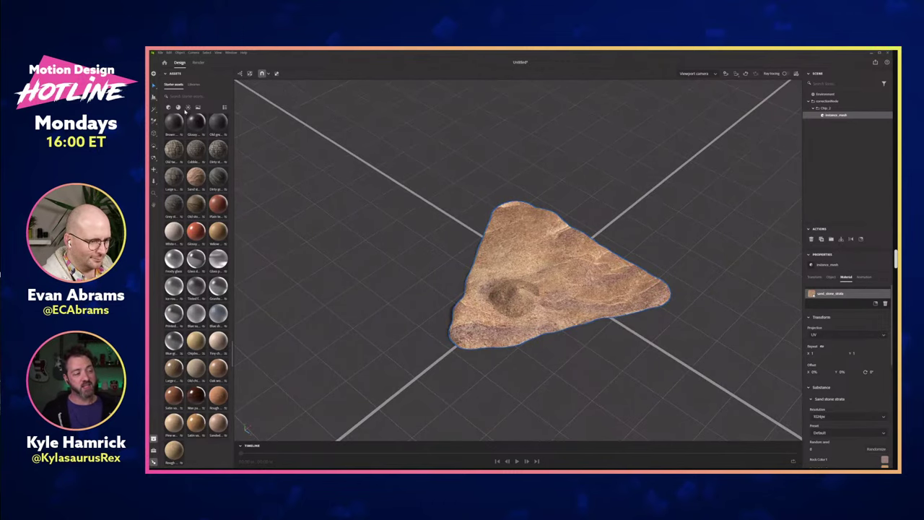
Step: Select the chip's top-level correctionNode group and open the export settings for the selected model
{"action": "key", "text": "alt+f"}
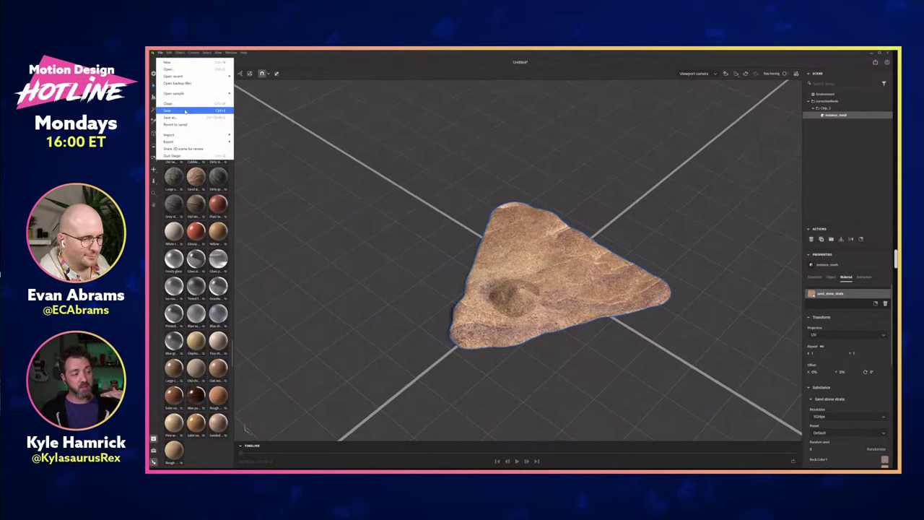
{"action": "mouse_move", "coordinate": [188, 143]}
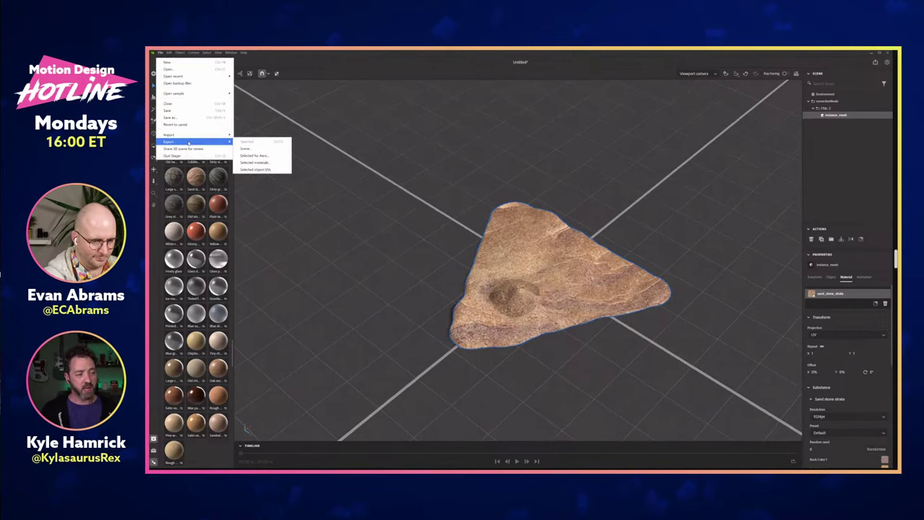
{"action": "left_click", "coordinate": [835, 104]}
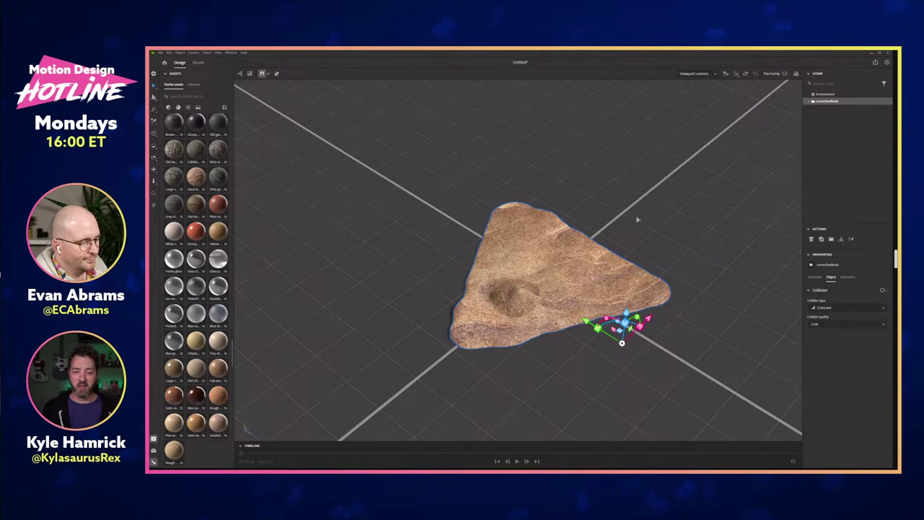
{"action": "left_click", "coordinate": [813, 102]}
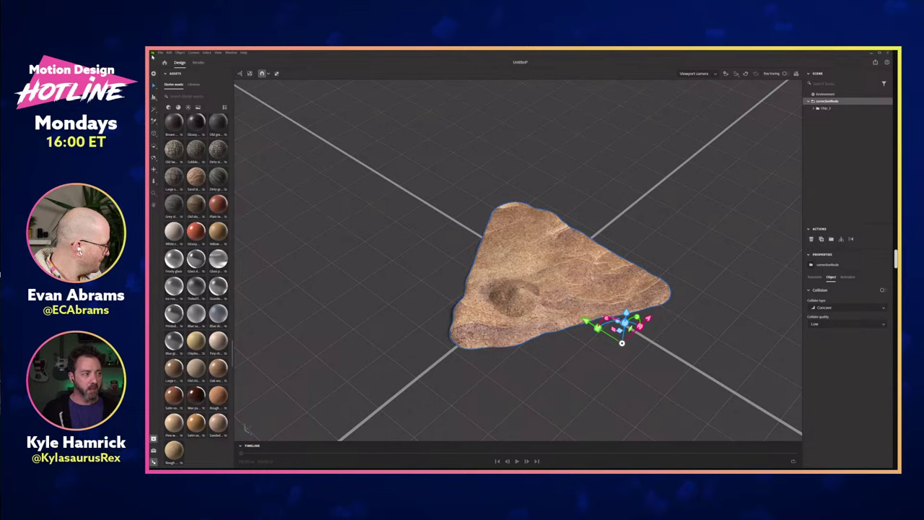
{"action": "left_click", "coordinate": [160, 52]}
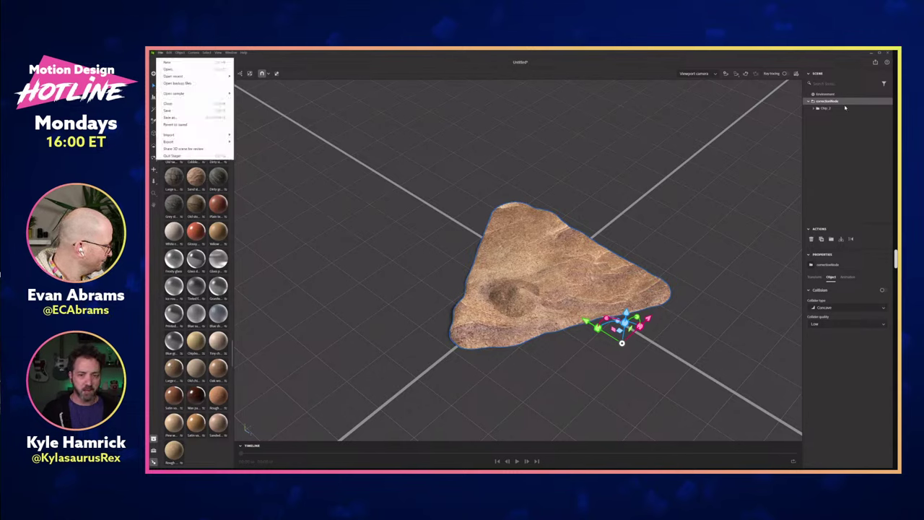
{"action": "mouse_move", "coordinate": [213, 142]}
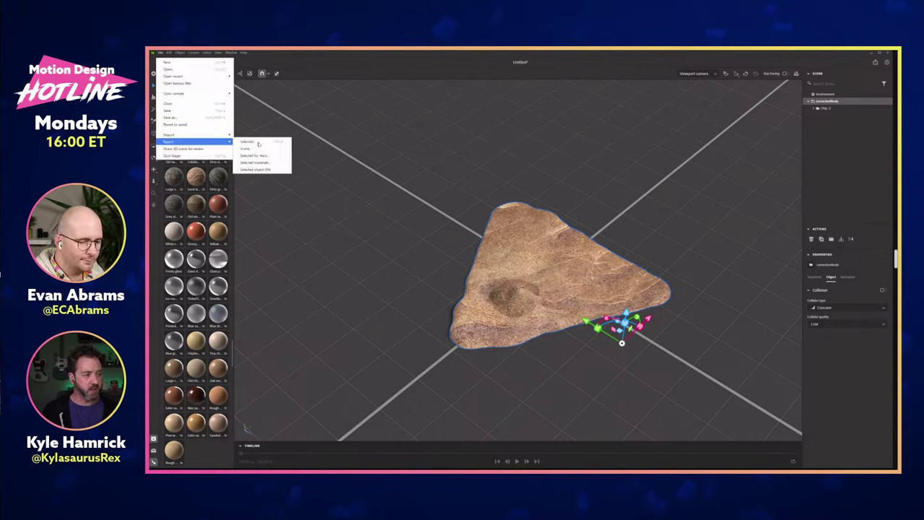
{"action": "key", "text": "Return"}
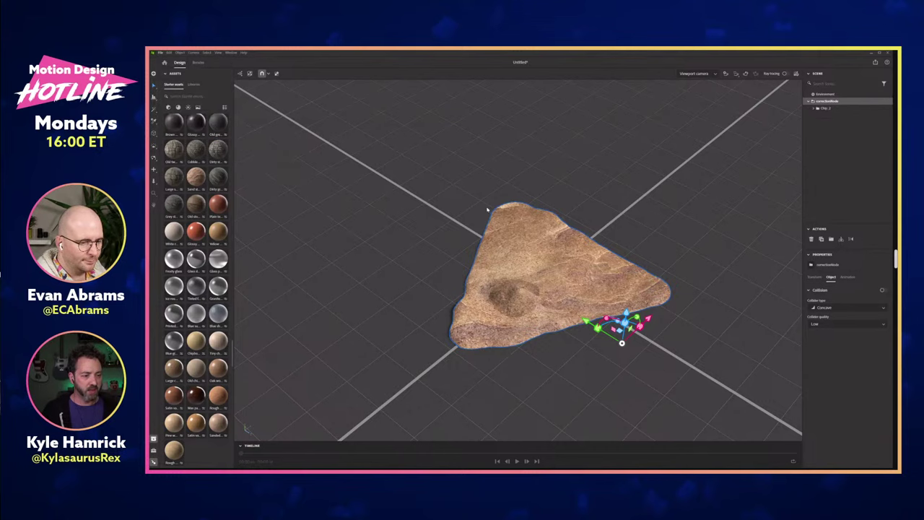
Step: Export the selected chip in GLB format to the Downloads folder under the name "new chip"
{"action": "left_click", "coordinate": [480, 228]}
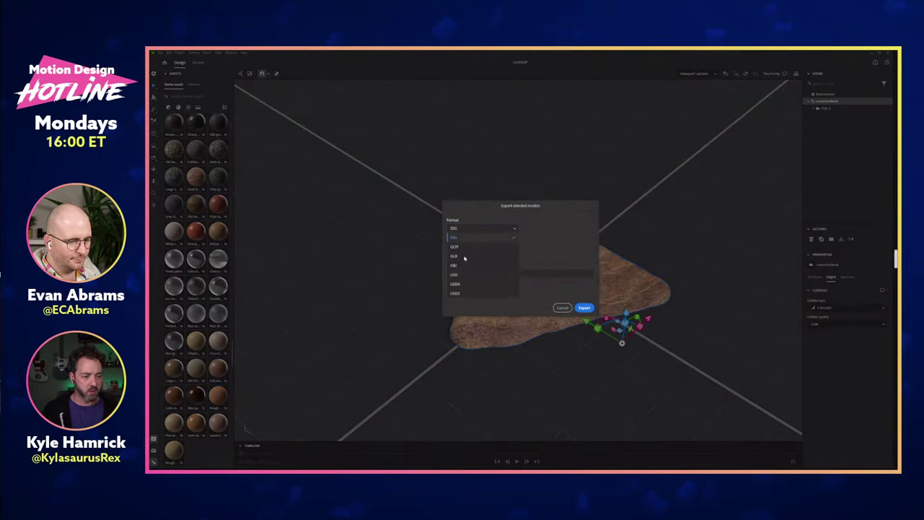
{"action": "left_click", "coordinate": [485, 262]}
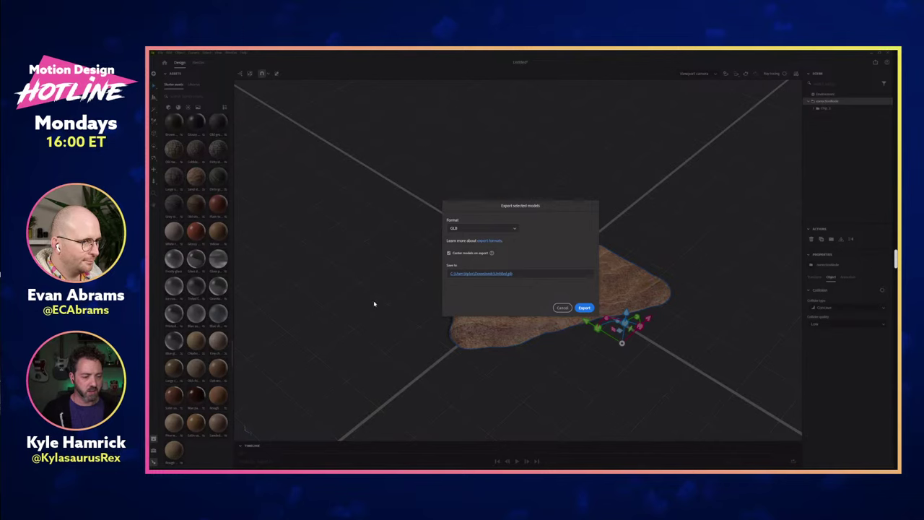
{"action": "left_click", "coordinate": [469, 273]}
{"action": "type", "text": "new chip"}
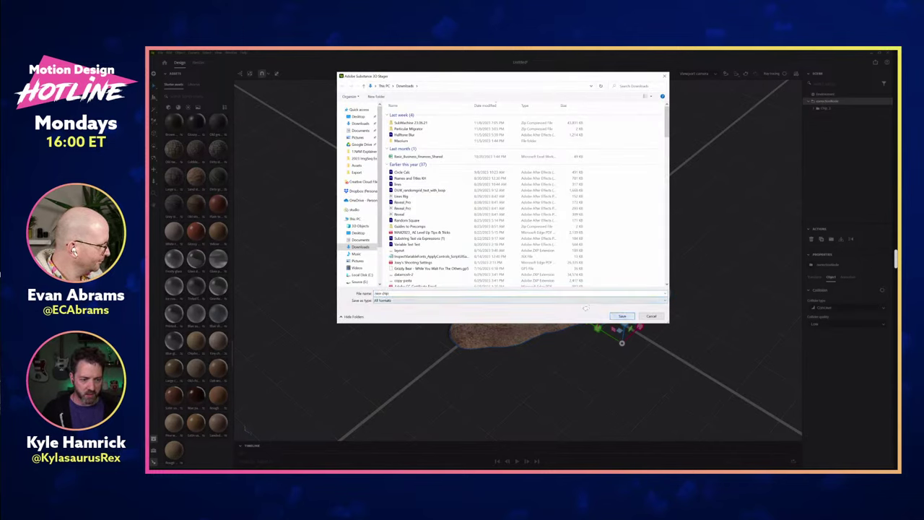
{"action": "left_click", "coordinate": [622, 316]}
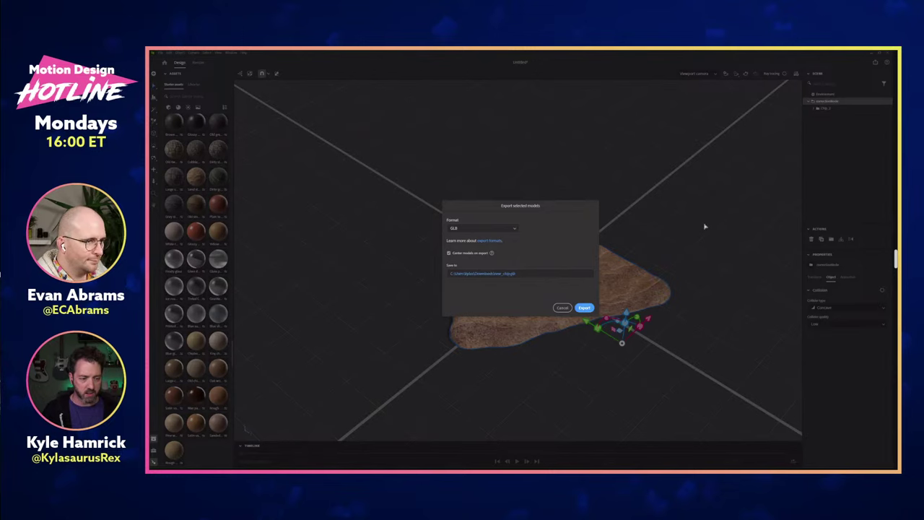
{"action": "key", "text": "Return"}
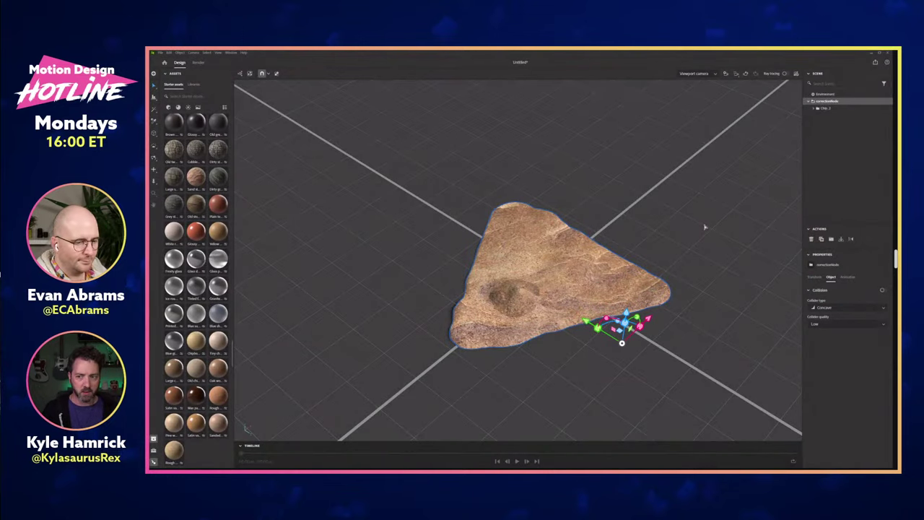
Step: Switch to After Effects, collapse the project's comps folder and import the new_chip.glb model
{"action": "key", "text": "alt+Tab"}
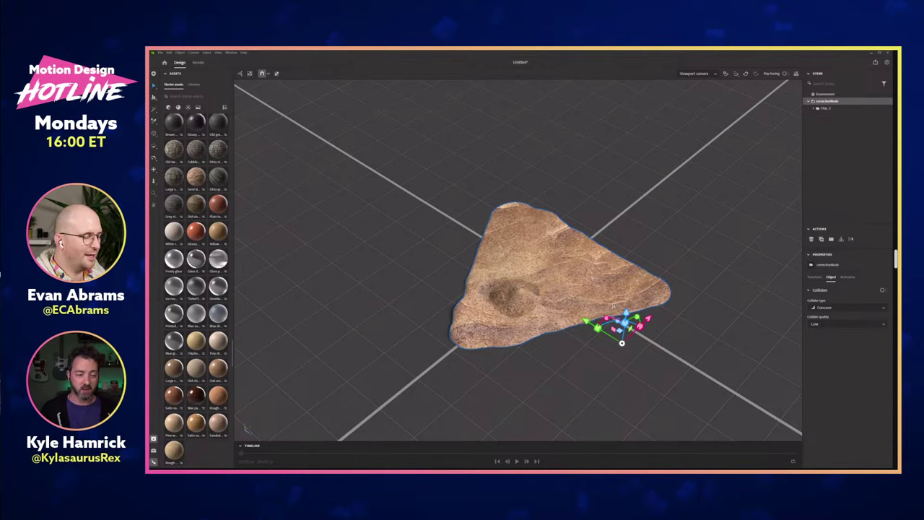
{"action": "key", "text": "alt+Tab"}
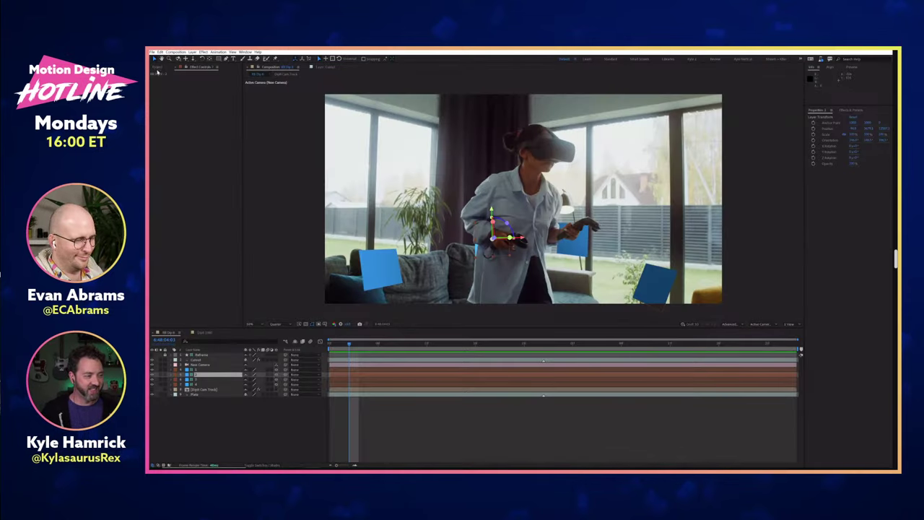
{"action": "left_click", "coordinate": [157, 67]}
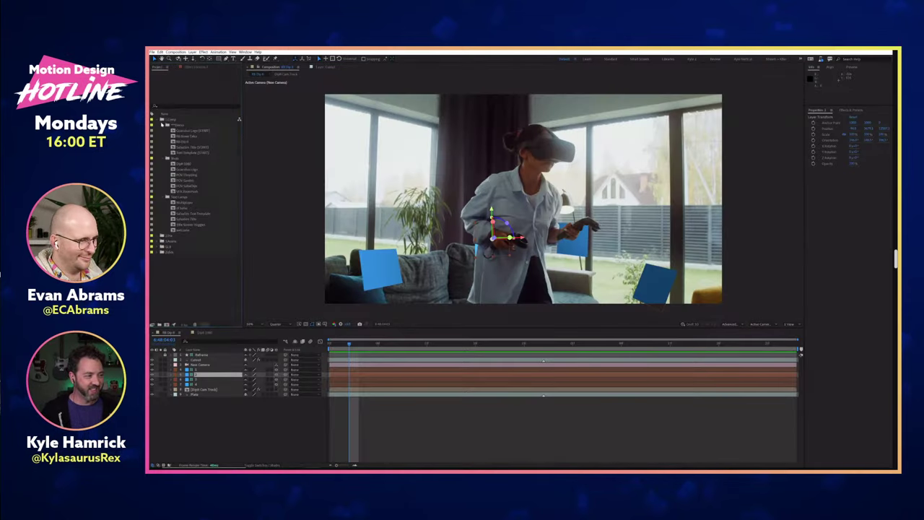
{"action": "left_click", "coordinate": [157, 119]}
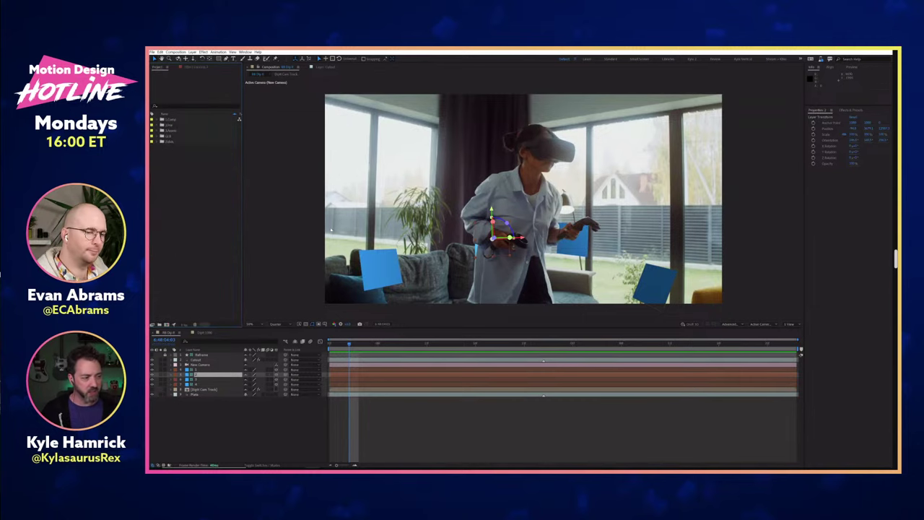
{"action": "left_click_drag", "start_coordinate": [163, 233], "coordinate": [201, 197]}
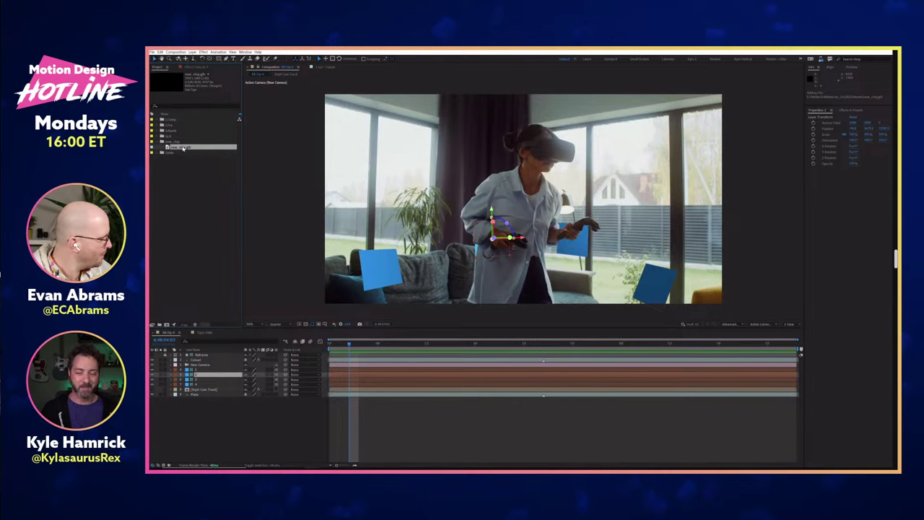
Step: Add new_chip.glb to the VR composition and move its Model Settings dialog clear of the model
{"action": "left_click_drag", "start_coordinate": [181, 149], "coordinate": [543, 164]}
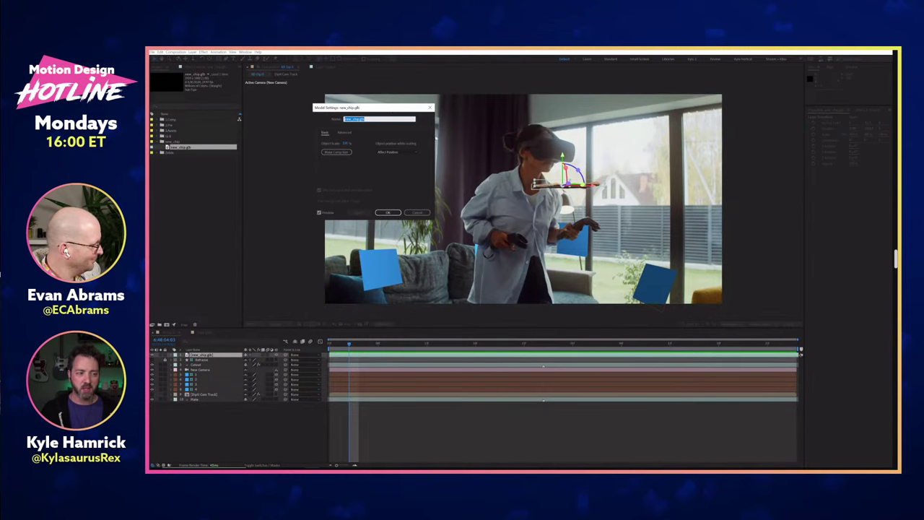
{"action": "left_click_drag", "start_coordinate": [361, 107], "coordinate": [437, 102]}
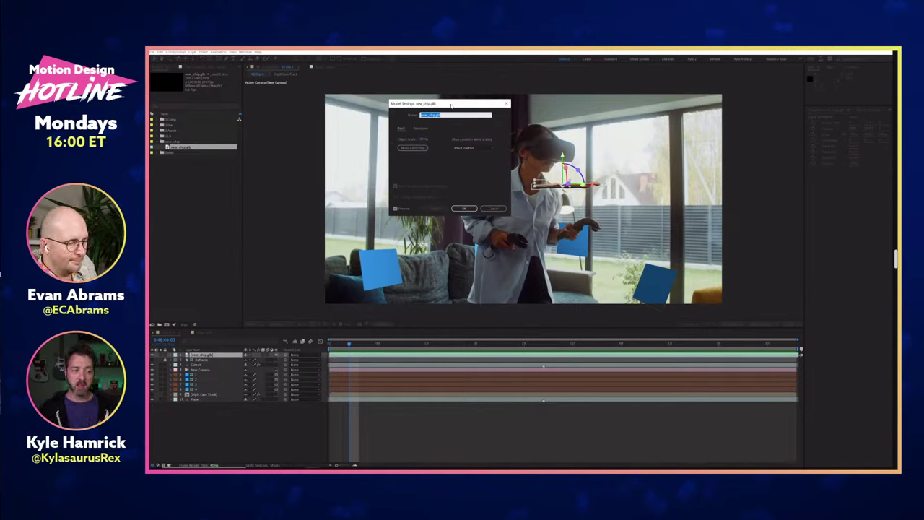
{"action": "left_click_drag", "start_coordinate": [452, 106], "coordinate": [392, 107]}
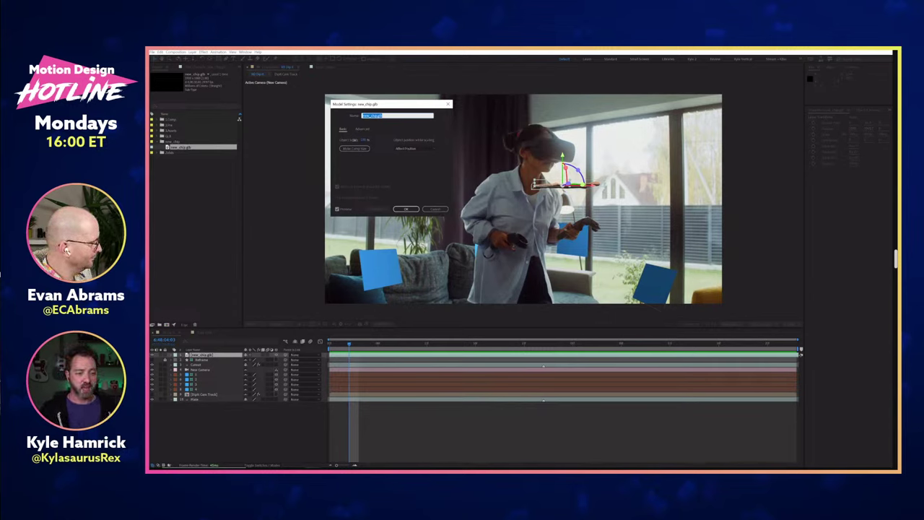
Step: Try a different object scale for the chip model and set it back to 100%
{"action": "left_click_drag", "start_coordinate": [365, 139], "coordinate": [379, 151]}
{"action": "left_click", "coordinate": [363, 141]}
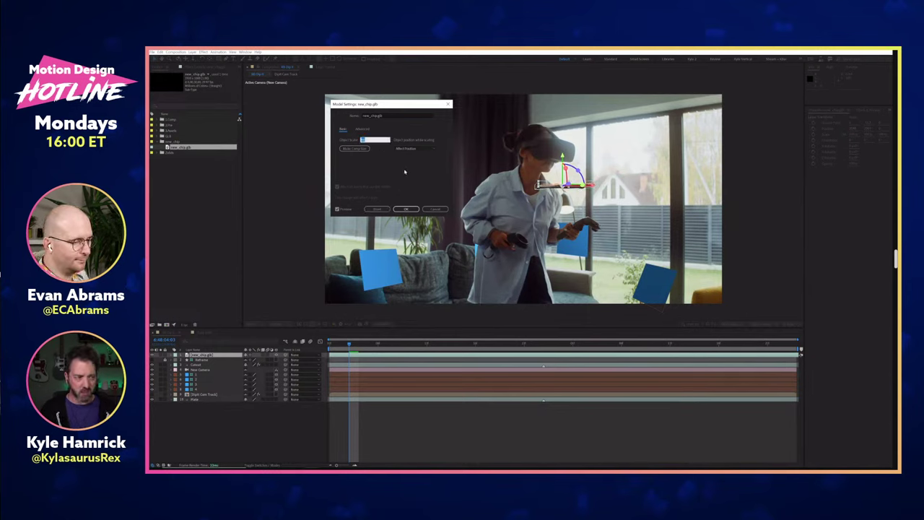
{"action": "type", "text": "100"}
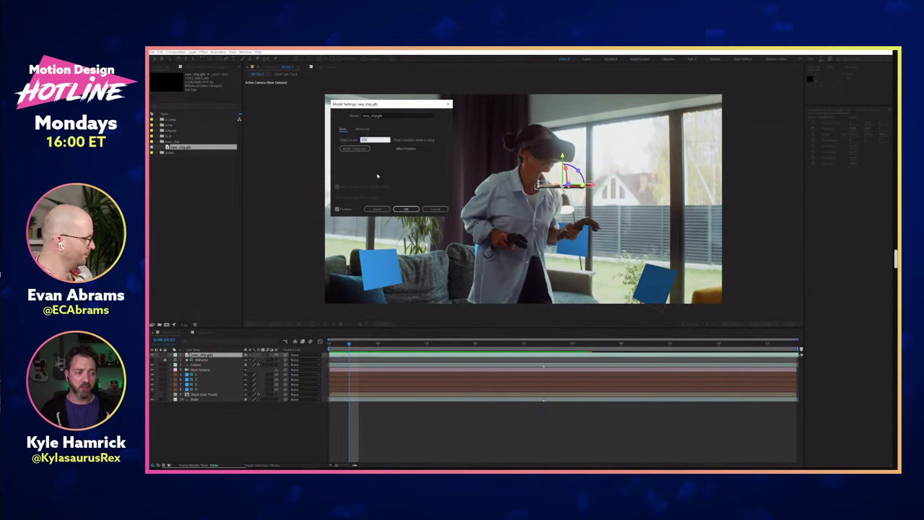
{"action": "key", "text": "Return"}
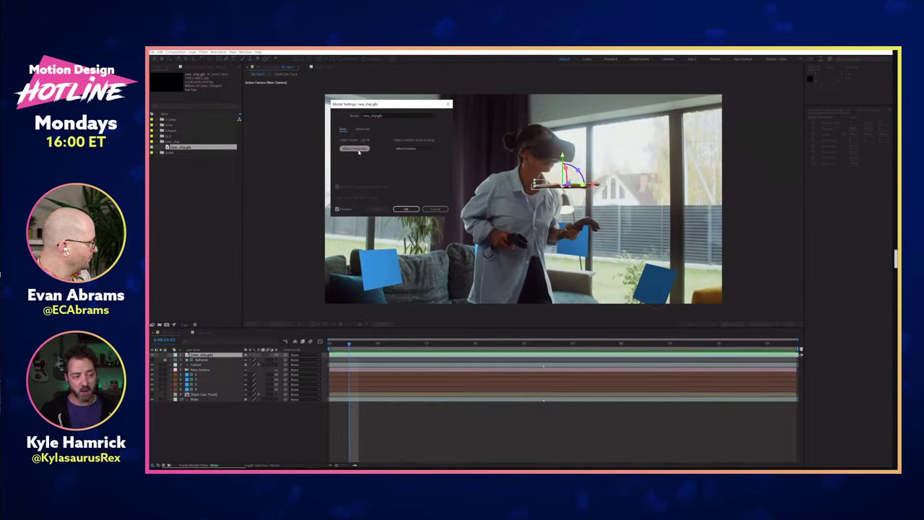
Step: Review the position-while-scaling choices and the advanced model settings for new_chip.glb, and accept the settings
{"action": "left_click", "coordinate": [433, 150]}
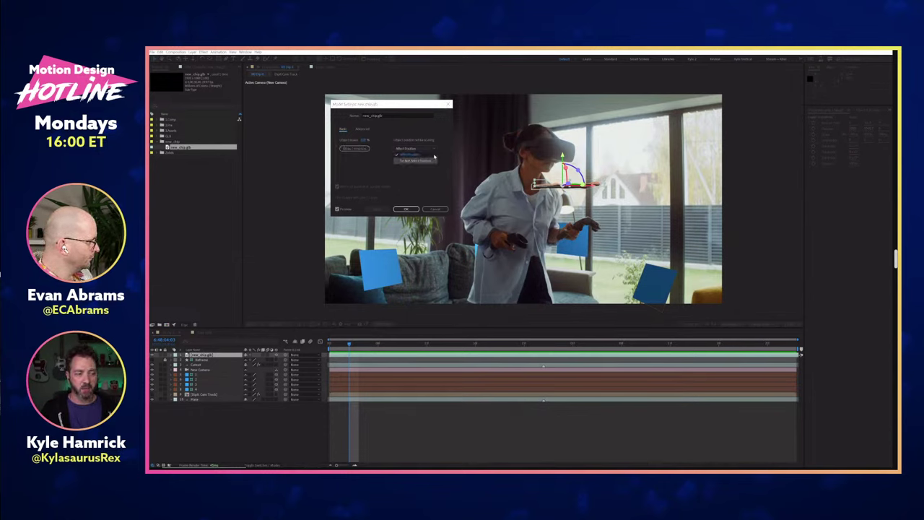
{"action": "left_click", "coordinate": [367, 110]}
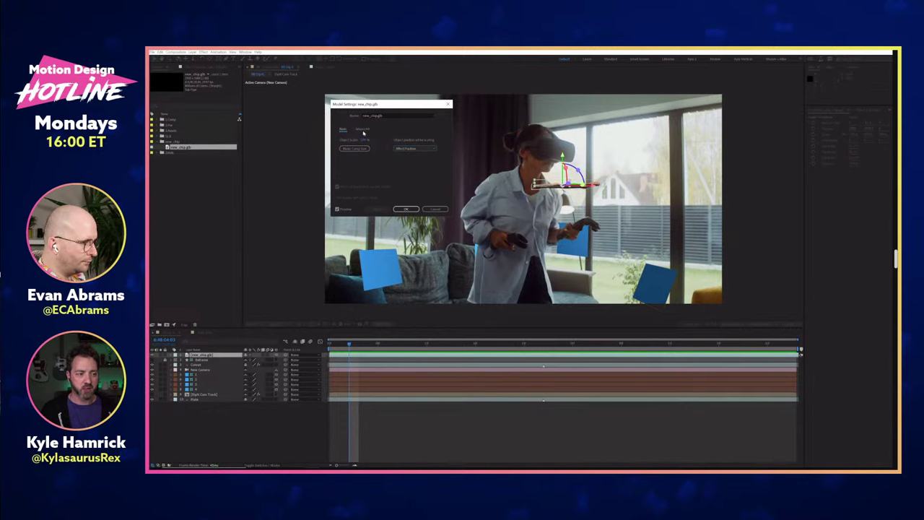
{"action": "left_click", "coordinate": [363, 129]}
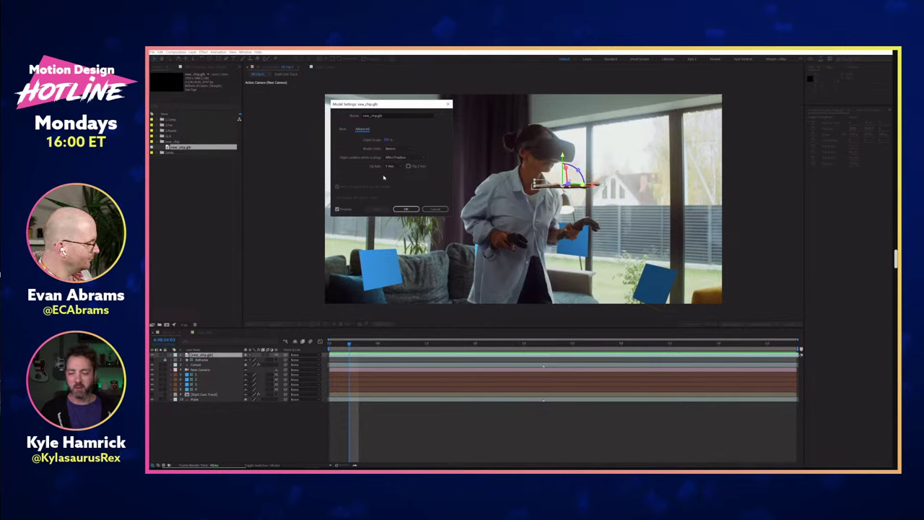
{"action": "left_click", "coordinate": [343, 129]}
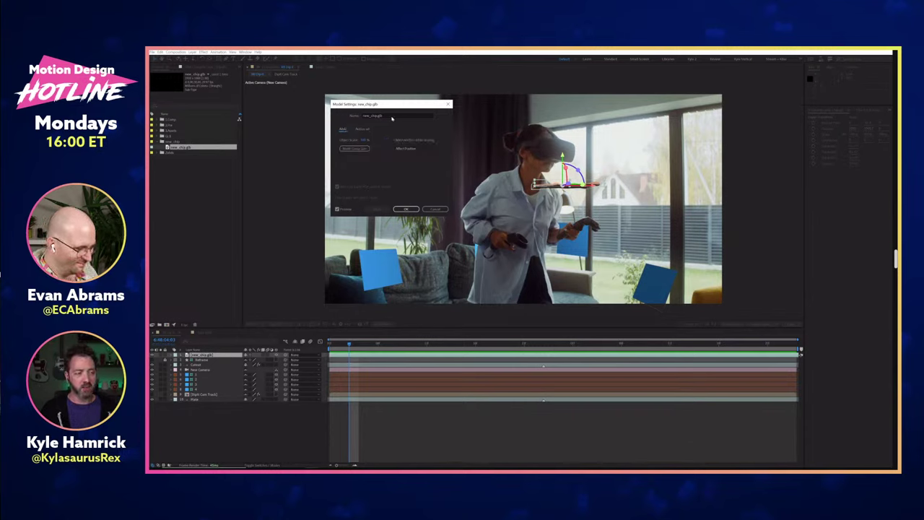
{"action": "left_click", "coordinate": [407, 210]}
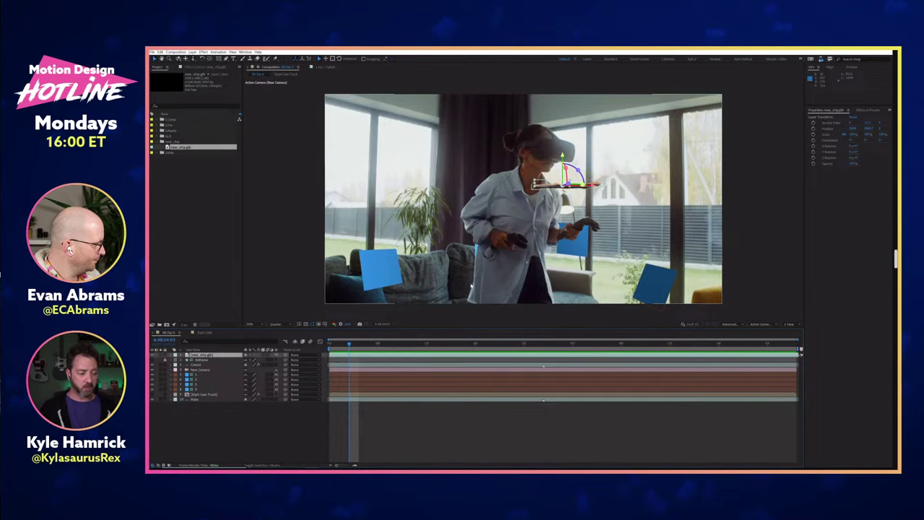
Step: Reveal the Position properties of the four blue tracked solid layers and deselect them
{"action": "left_click", "coordinate": [210, 375]}
{"action": "left_click", "coordinate": [209, 390], "text": "shift"}
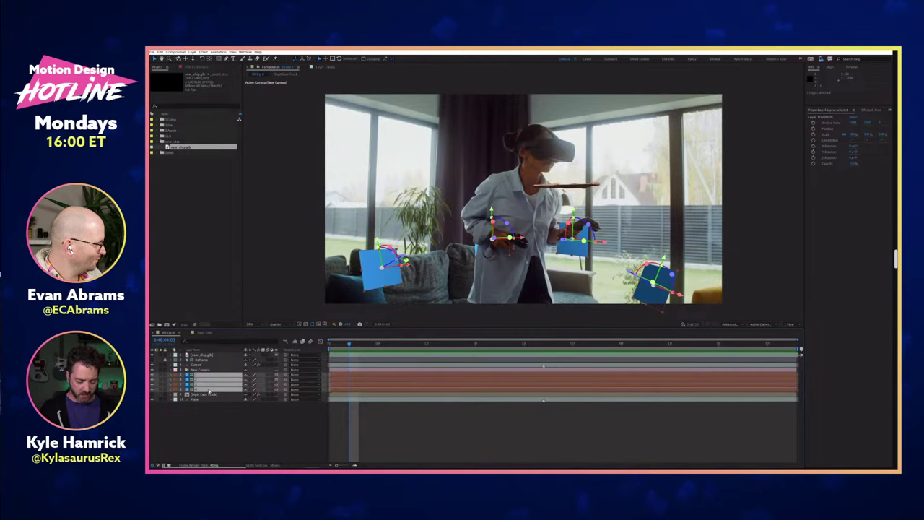
{"action": "key", "text": "p"}
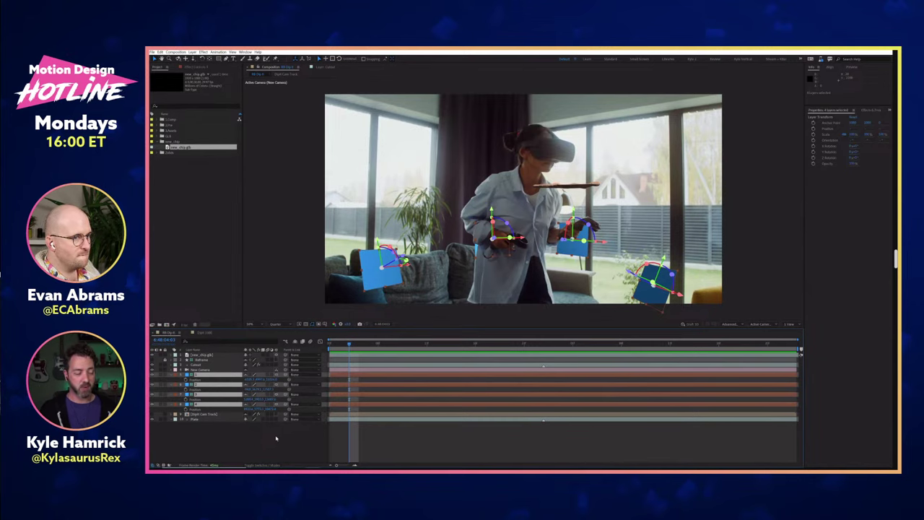
{"action": "left_click", "coordinate": [264, 428]}
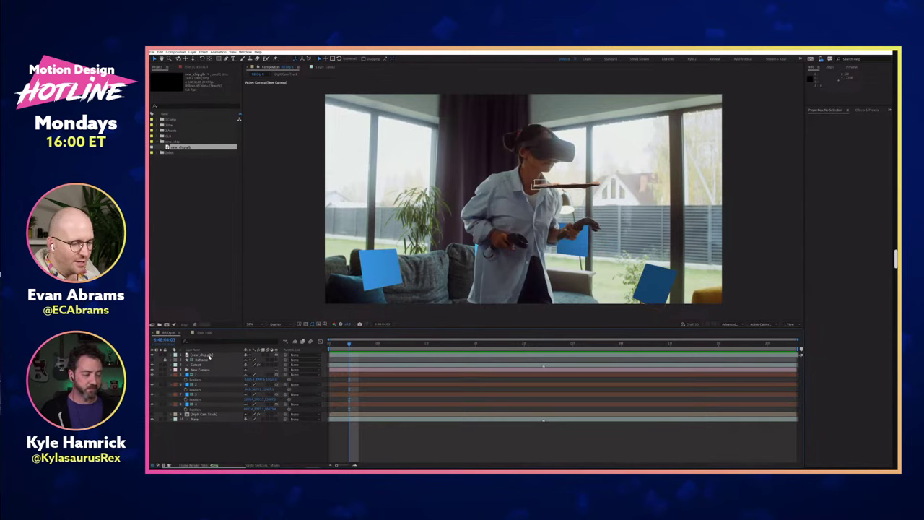
Step: Change the label color of the new_chip.glb layer to Orange
{"action": "left_click", "coordinate": [210, 356]}
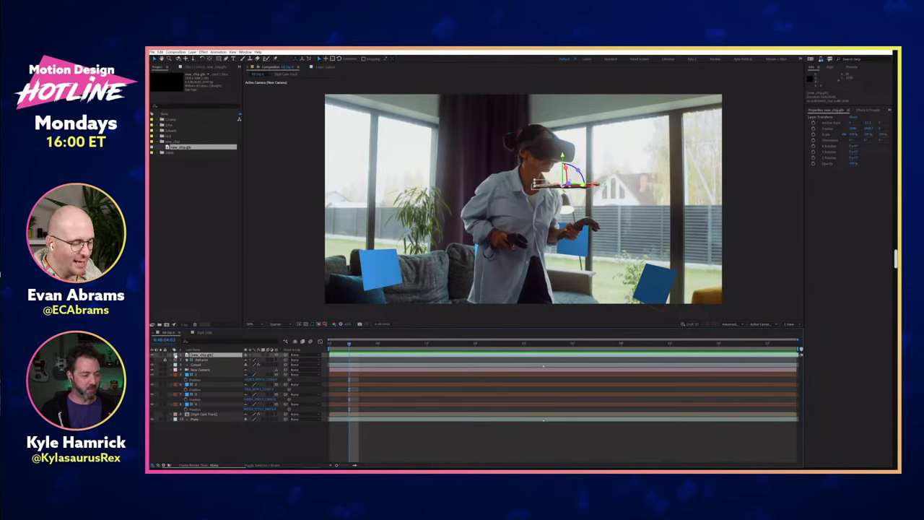
{"action": "left_click", "coordinate": [175, 355]}
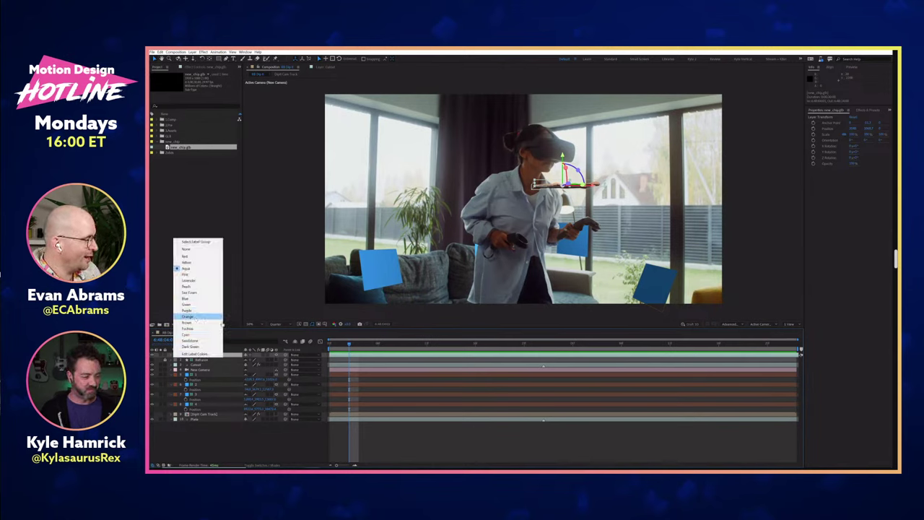
{"action": "left_click", "coordinate": [195, 317]}
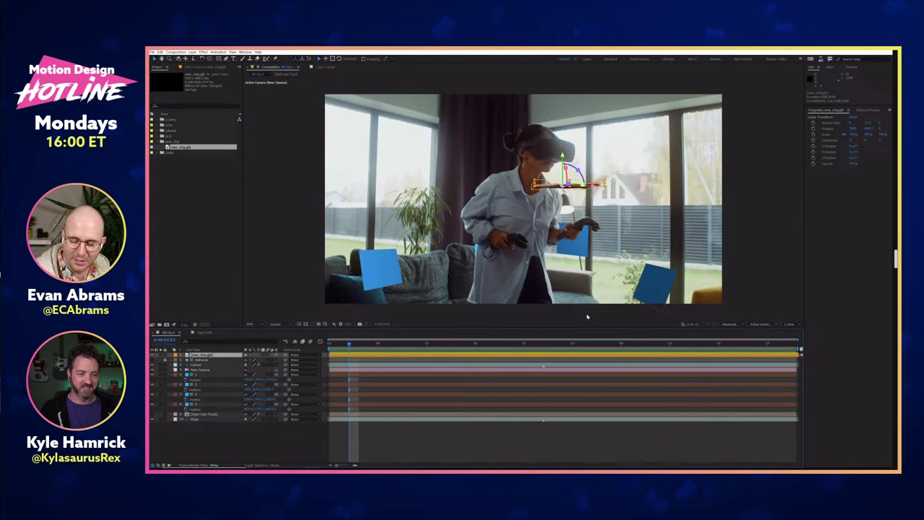
Step: Try rotating the chip model upright and tilting it in the composition view, and undo both rotations
{"action": "left_click_drag", "start_coordinate": [566, 168], "coordinate": [567, 195]}
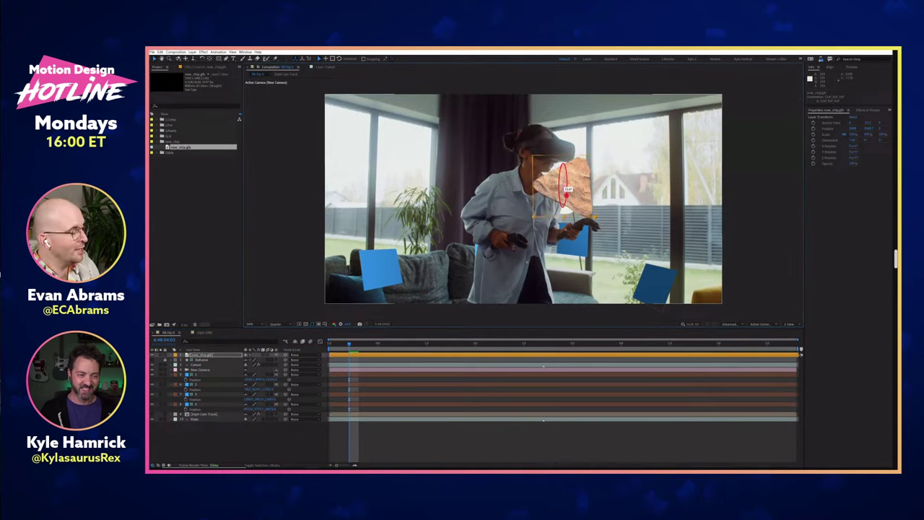
{"action": "key", "text": "v"}
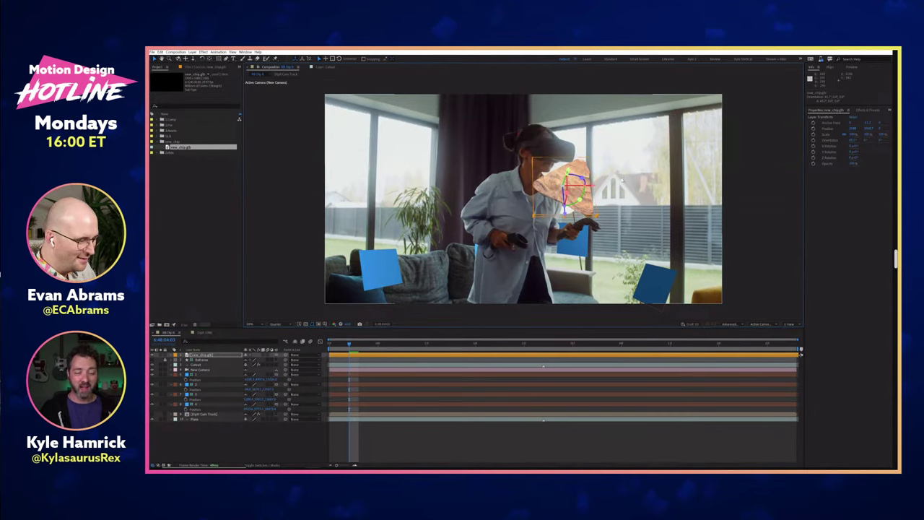
{"action": "key", "text": "w"}
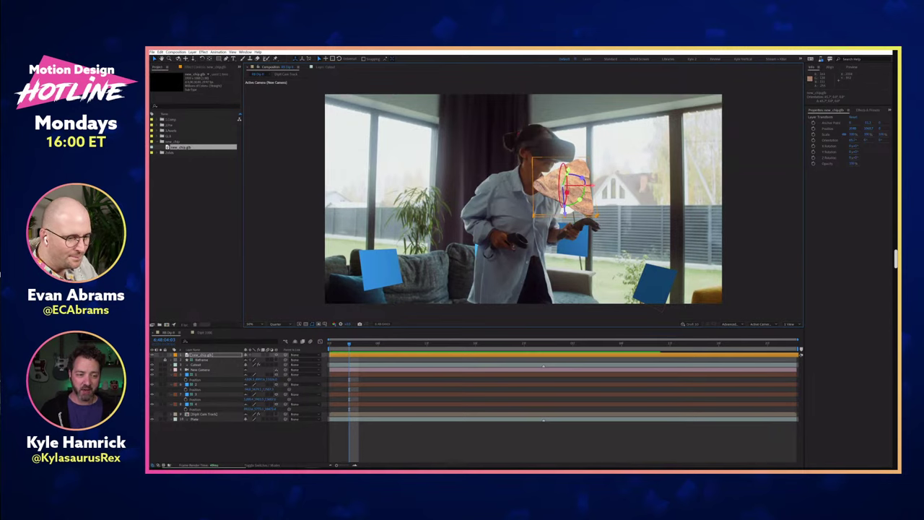
{"action": "mouse_move", "coordinate": [564, 177]}
{"action": "left_mouse_down"}
{"action": "mouse_move", "coordinate": [567, 192]}
{"action": "mouse_move", "coordinate": [590, 174]}
{"action": "mouse_move", "coordinate": [577, 172]}
{"action": "left_mouse_up"}
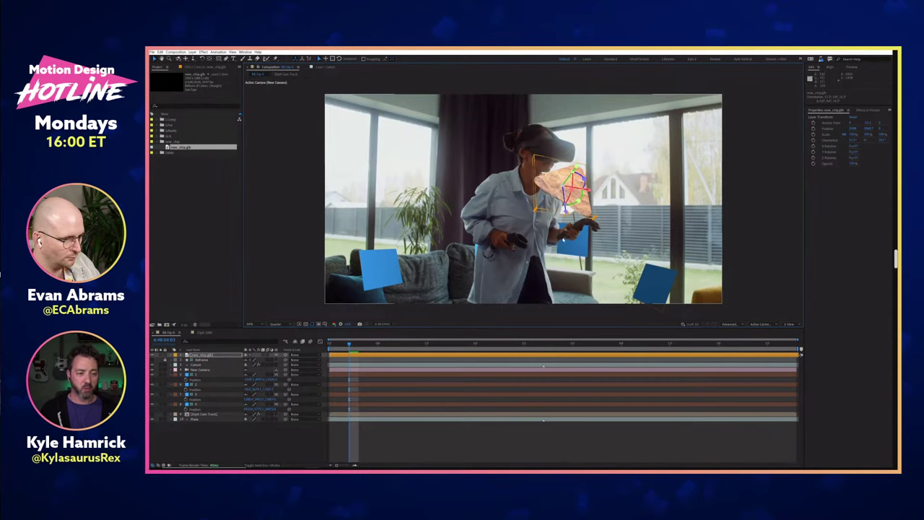
{"action": "key", "text": "ctrl+z"}
{"action": "key", "text": "ctrl+z"}
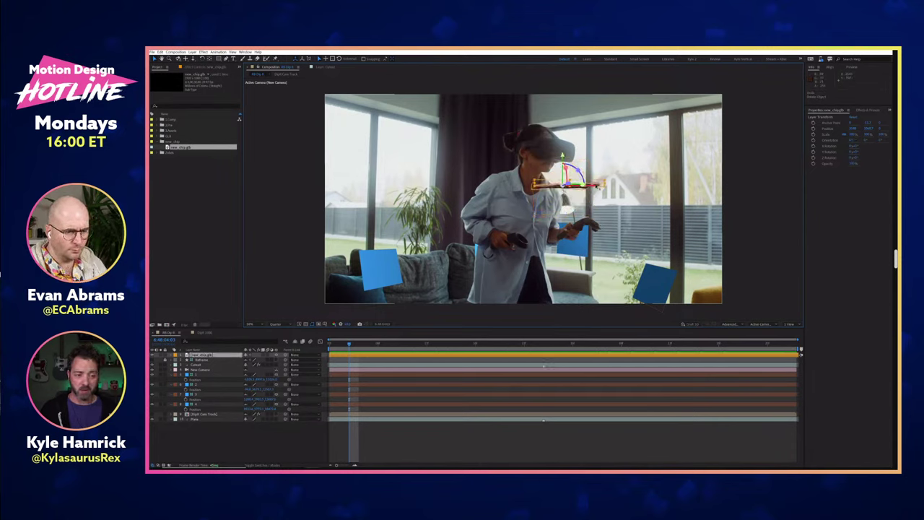
Step: Slide the chip along its X axis towards the window, reveal its modified properties and reset its whole transform
{"action": "left_click_drag", "start_coordinate": [595, 185], "coordinate": [703, 184]}
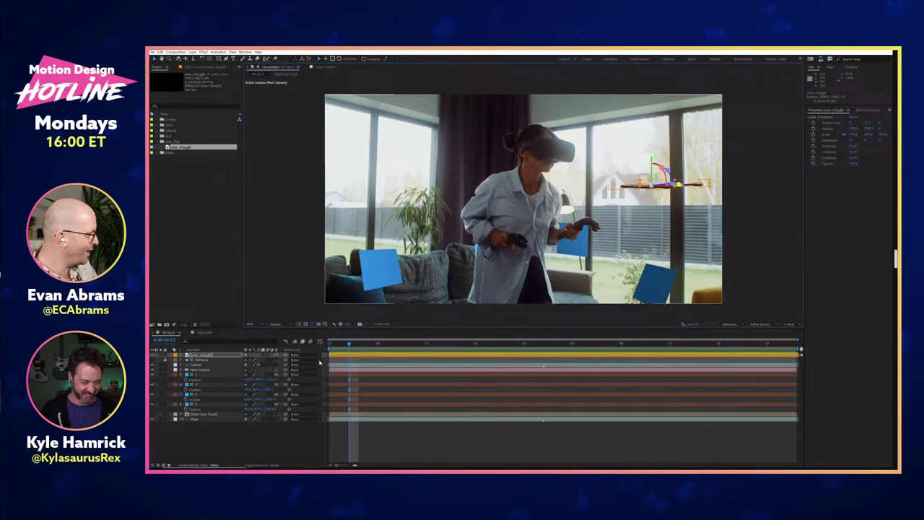
{"action": "left_click", "coordinate": [232, 359]}
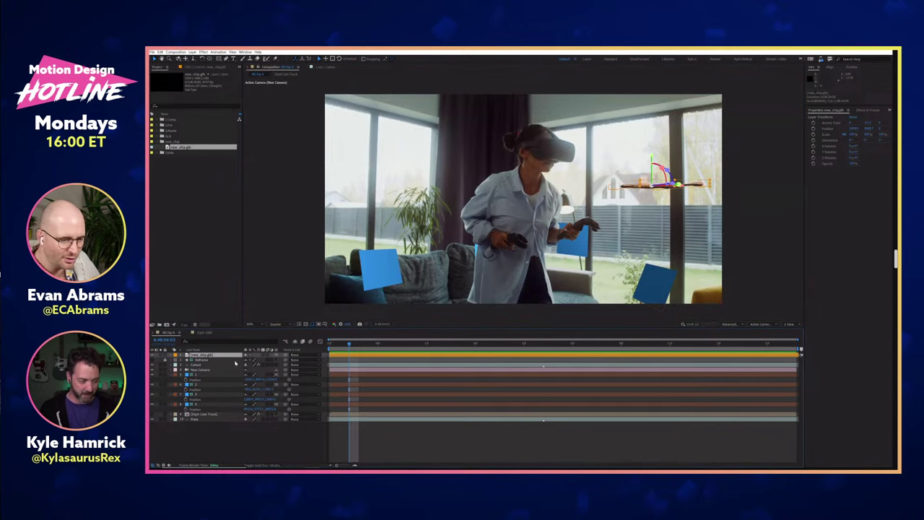
{"action": "key", "text": "u"}
{"action": "key", "text": "u"}
{"action": "left_click", "coordinate": [246, 360]}
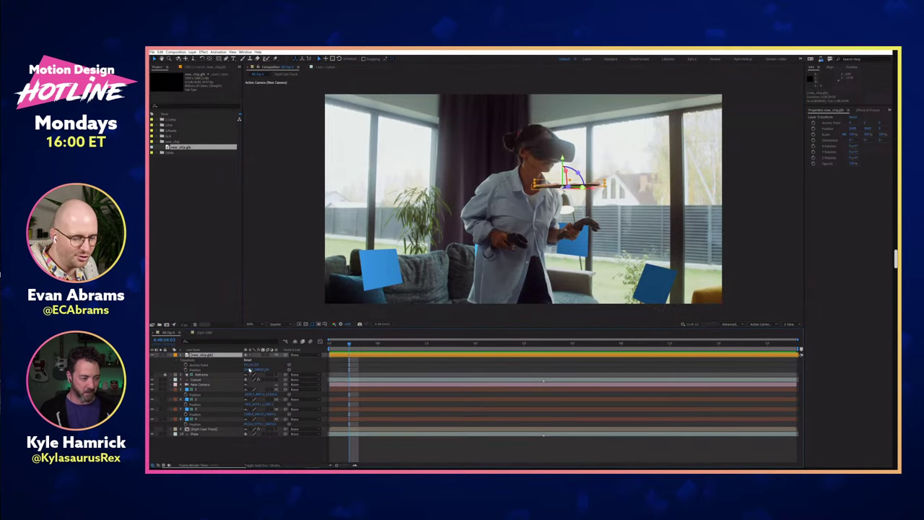
Step: Add a null object to the composition, make it a 3D layer and parent the chip layer to it
{"action": "left_click", "coordinate": [168, 369]}
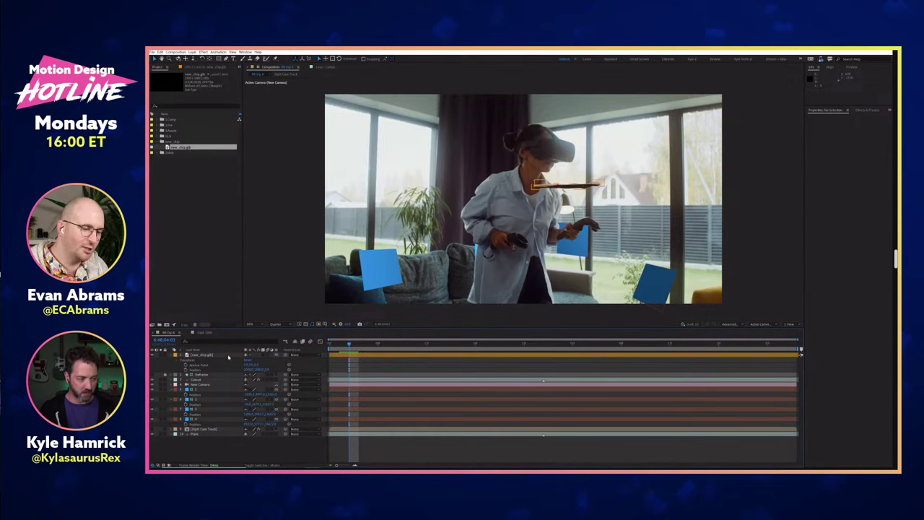
{"action": "key", "text": "ctrl+alt+shift+y"}
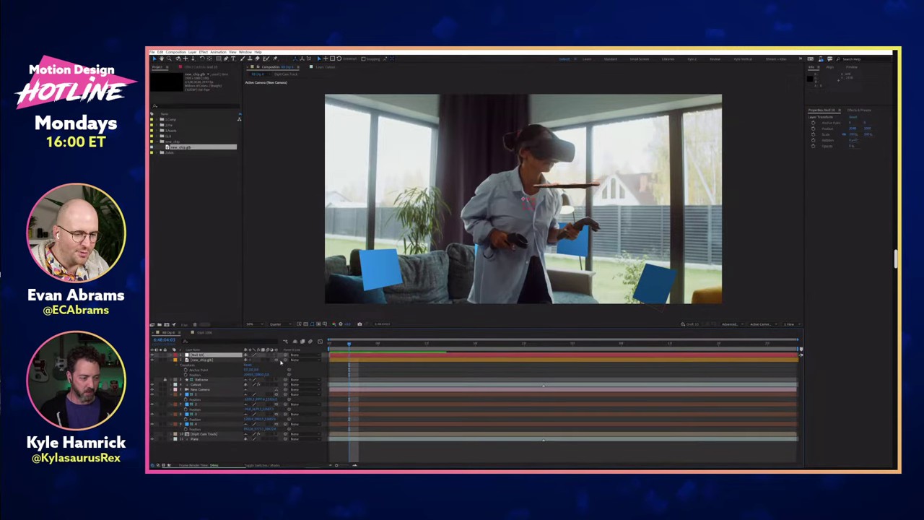
{"action": "left_click", "coordinate": [277, 354]}
{"action": "left_click", "coordinate": [229, 359]}
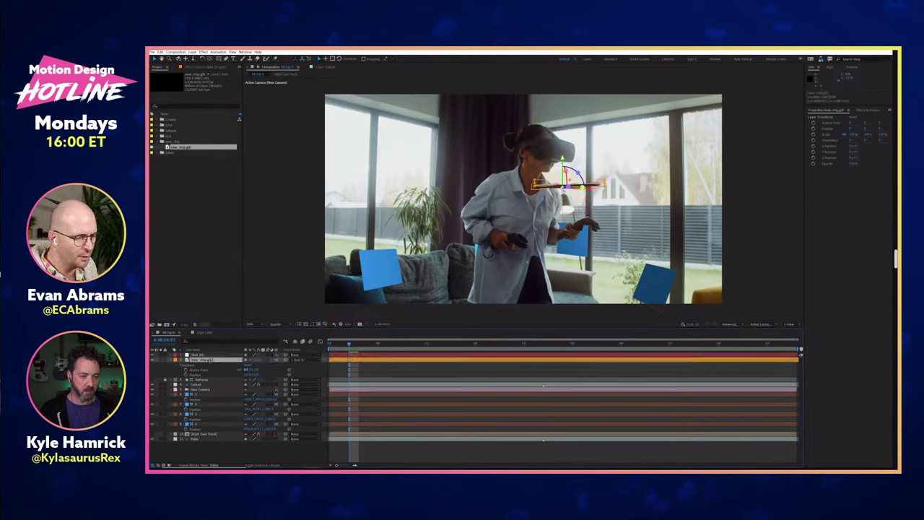
Step: Offset the chip's anchor point along X so it sits away from the null, and duplicate the layer three times
{"action": "left_click_drag", "start_coordinate": [242, 371], "coordinate": [222, 369]}
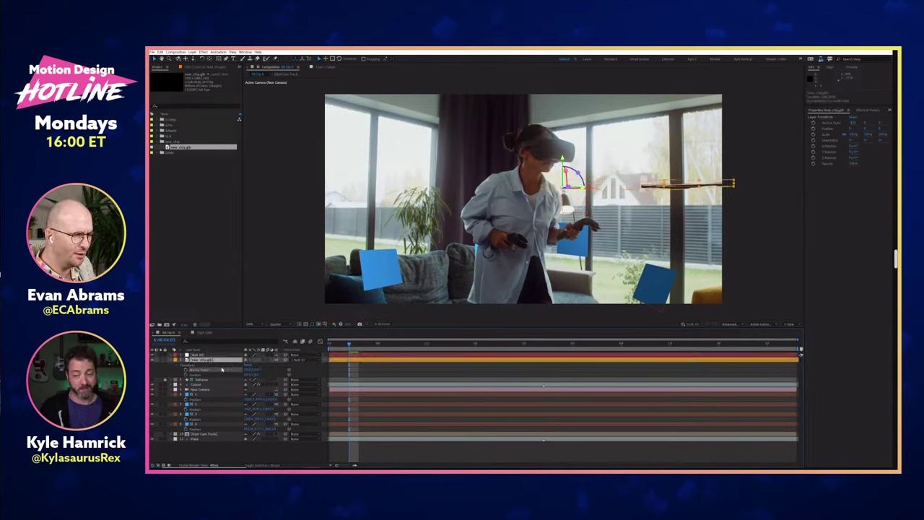
{"action": "key", "text": "Return"}
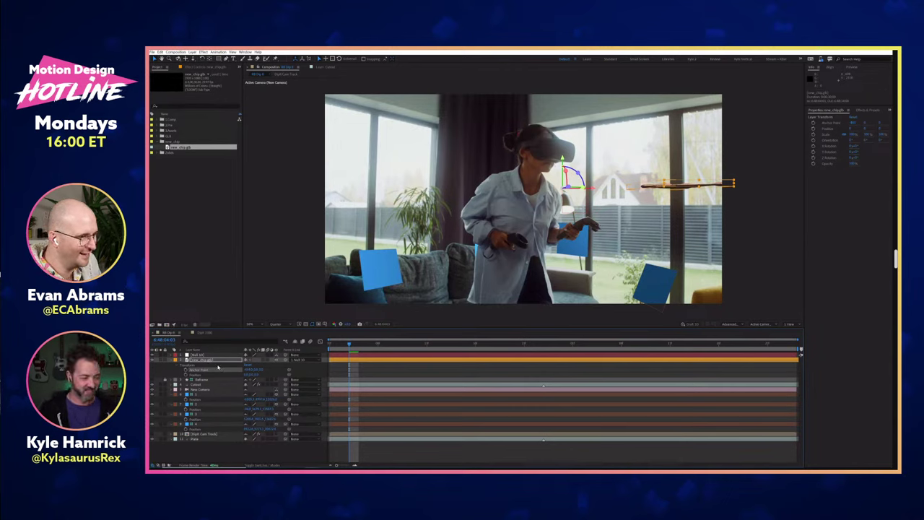
{"action": "key", "text": "Return"}
{"action": "key", "text": "ctrl+d"}
{"action": "key", "text": "ctrl+d"}
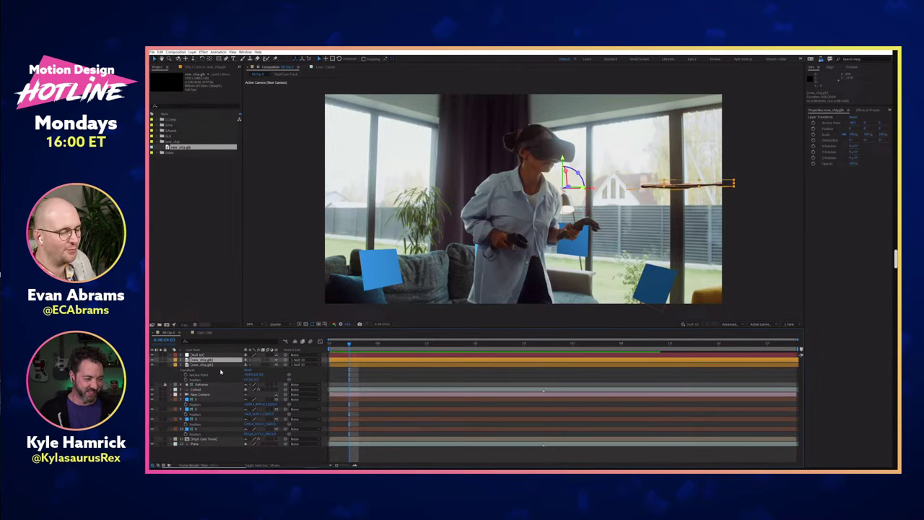
{"action": "key", "text": "ctrl+d"}
Step: Set Y Rotation to 90° on the first chip layer and 180° on the second, and turn the third to the remaining side
{"action": "left_click", "coordinate": [215, 375], "text": "shift"}
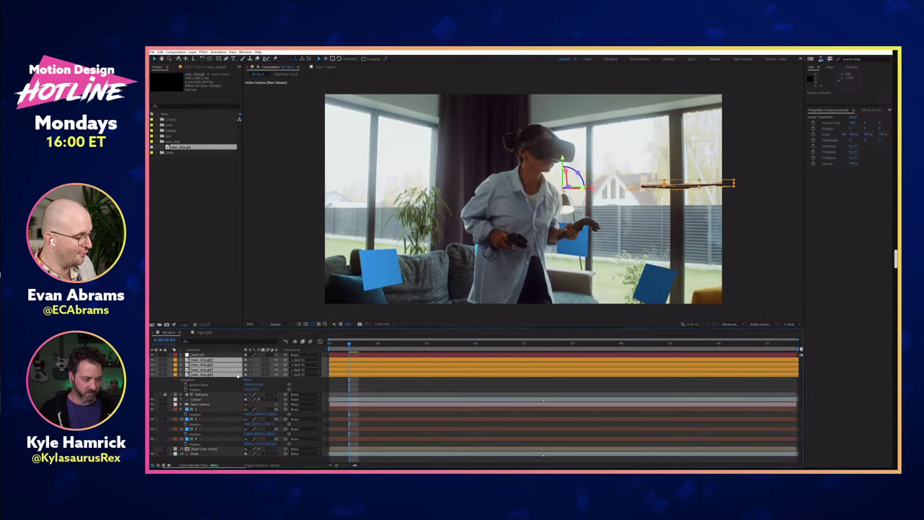
{"action": "key", "text": "r"}
{"action": "left_click", "coordinate": [249, 374]}
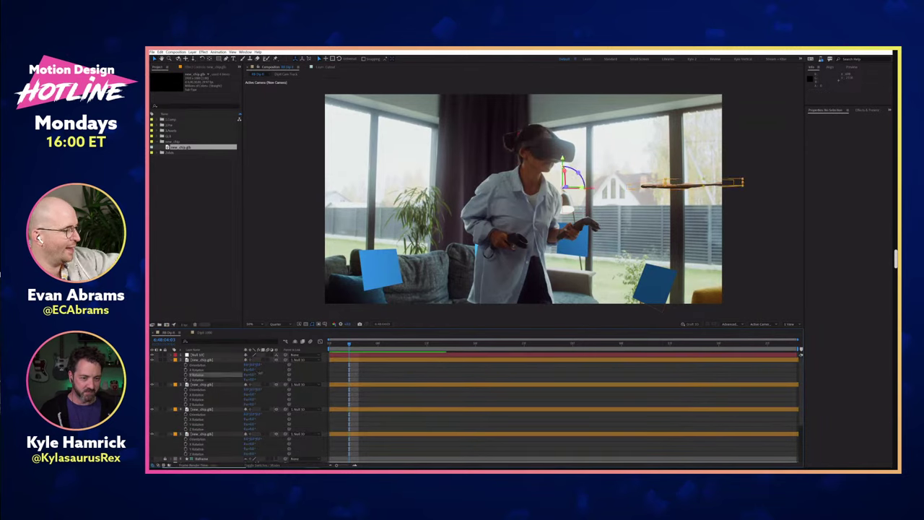
{"action": "left_click_drag", "start_coordinate": [259, 373], "coordinate": [274, 375]}
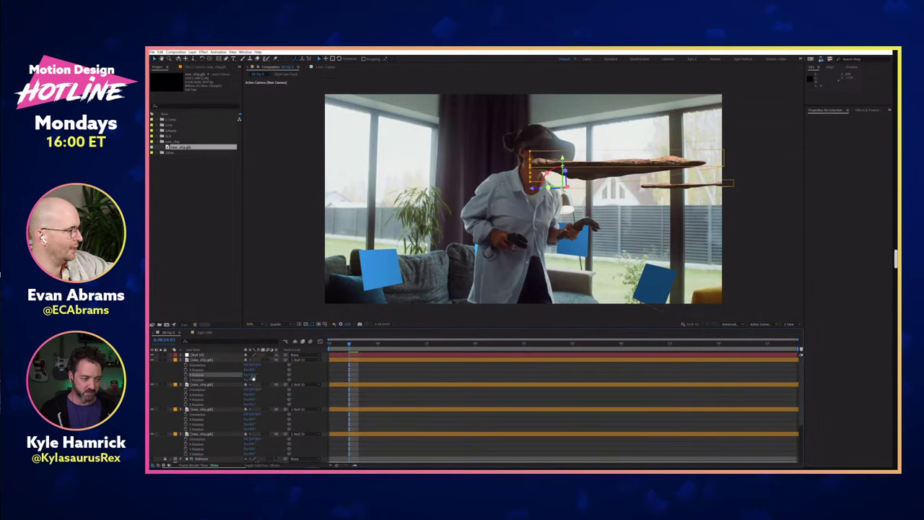
{"action": "left_click", "coordinate": [252, 376]}
{"action": "type", "text": "90"}
{"action": "key", "text": "Return"}
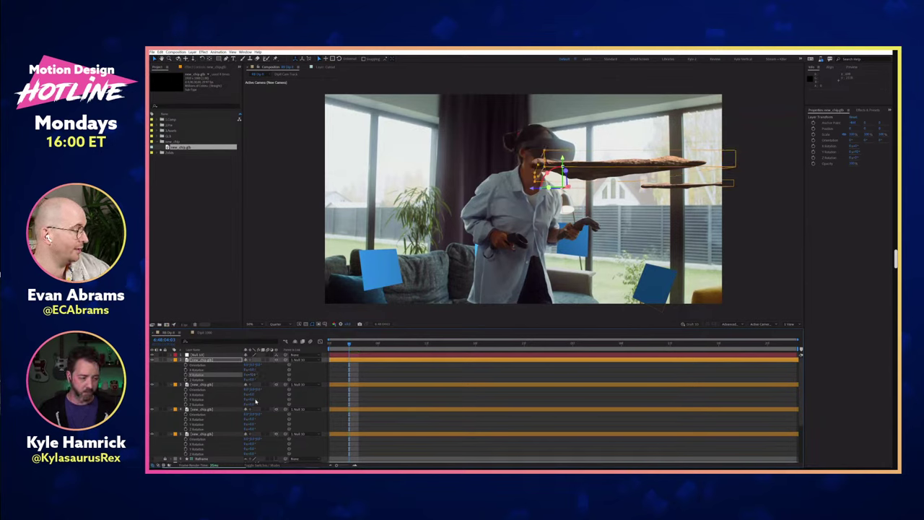
{"action": "left_click", "coordinate": [252, 399]}
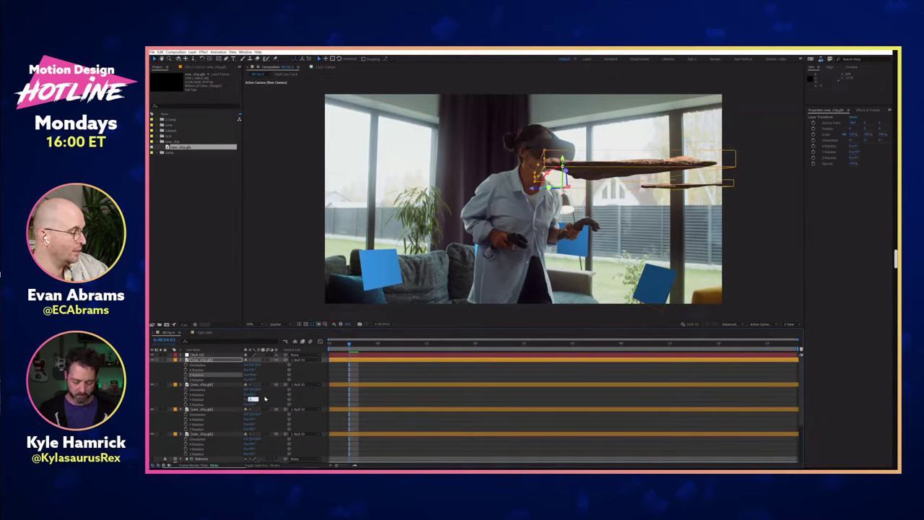
{"action": "type", "text": "180"}
{"action": "key", "text": "Return"}
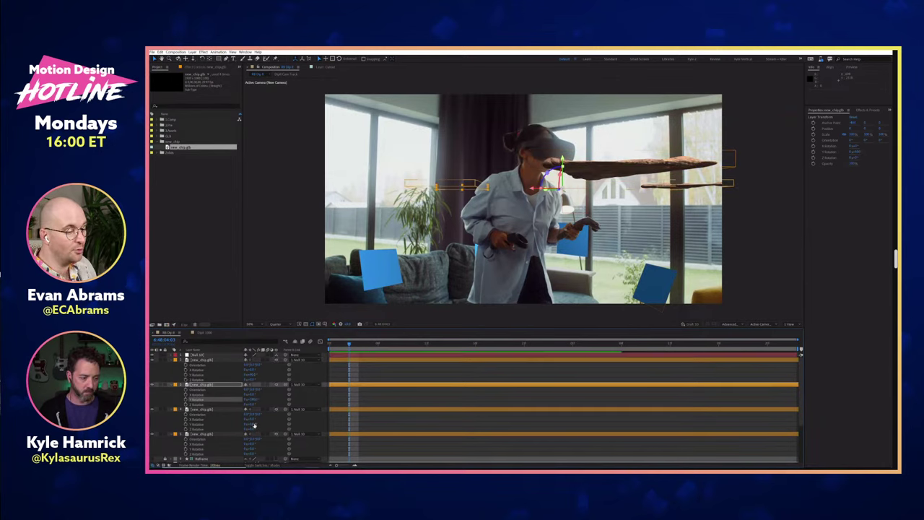
{"action": "left_click", "coordinate": [262, 420]}
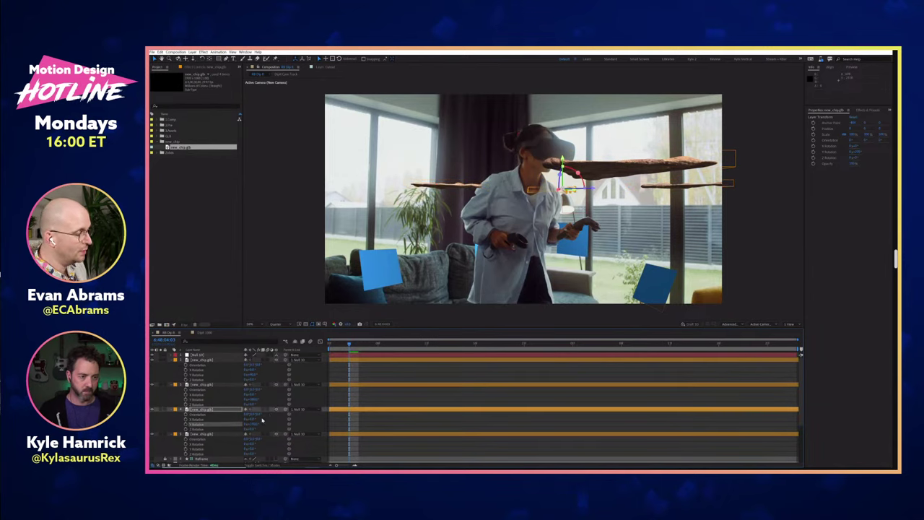
Step: Test spinning the chip ring through the parent null's rotation, and tilt the null about X to show the chips' faces
{"action": "left_click", "coordinate": [206, 355]}
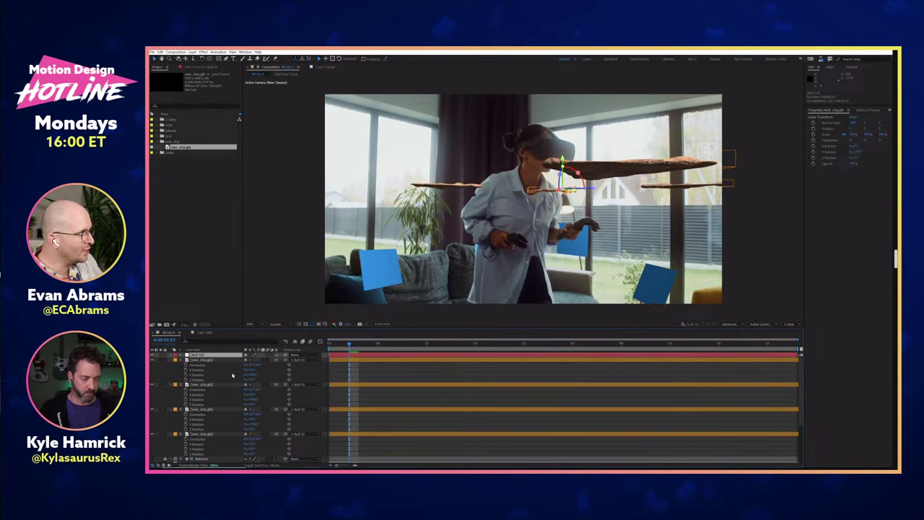
{"action": "key", "text": "r"}
{"action": "left_click_drag", "start_coordinate": [252, 370], "coordinate": [322, 372]}
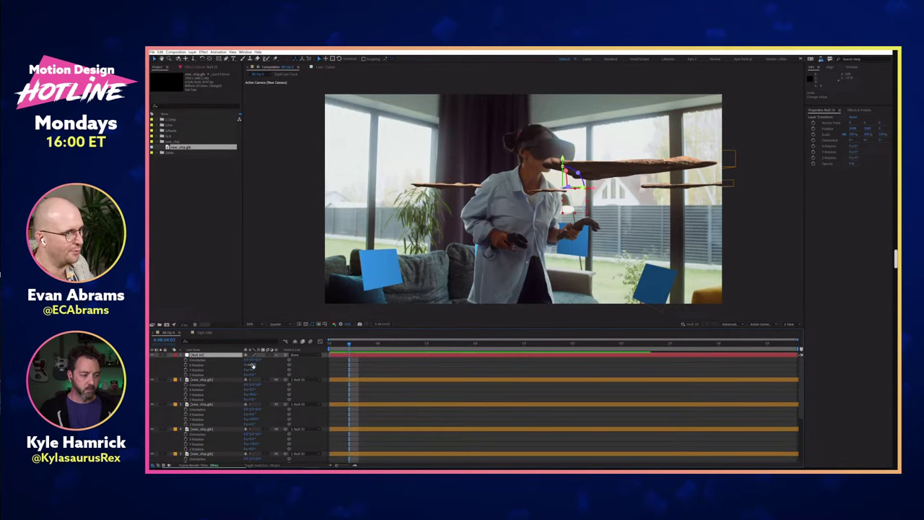
{"action": "mouse_move", "coordinate": [249, 364]}
{"action": "left_mouse_down"}
{"action": "mouse_move", "coordinate": [274, 366]}
{"action": "mouse_move", "coordinate": [256, 369]}
{"action": "left_mouse_up"}
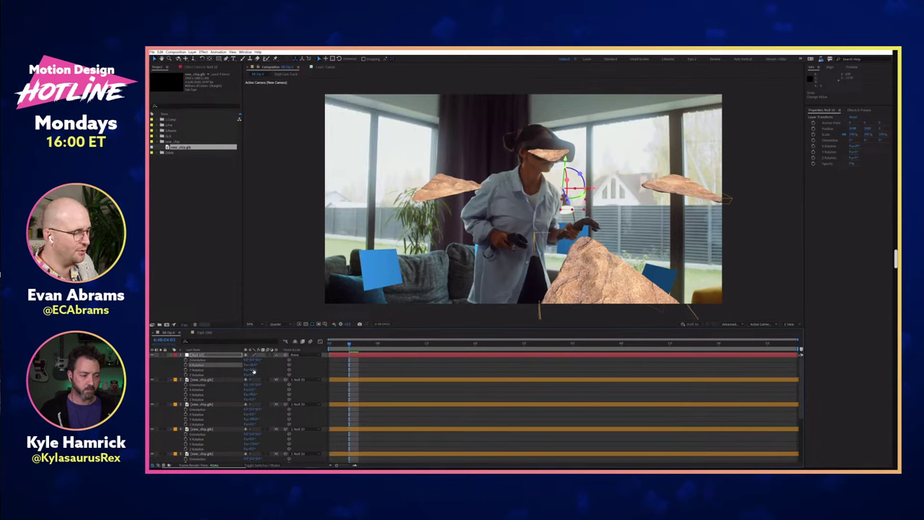
Step: Shift the null so the chip ring surrounds the woman, and collapse the properties of the four chip layers
{"action": "left_click_drag", "start_coordinate": [252, 370], "coordinate": [229, 362]}
{"action": "key", "text": "shift+p"}
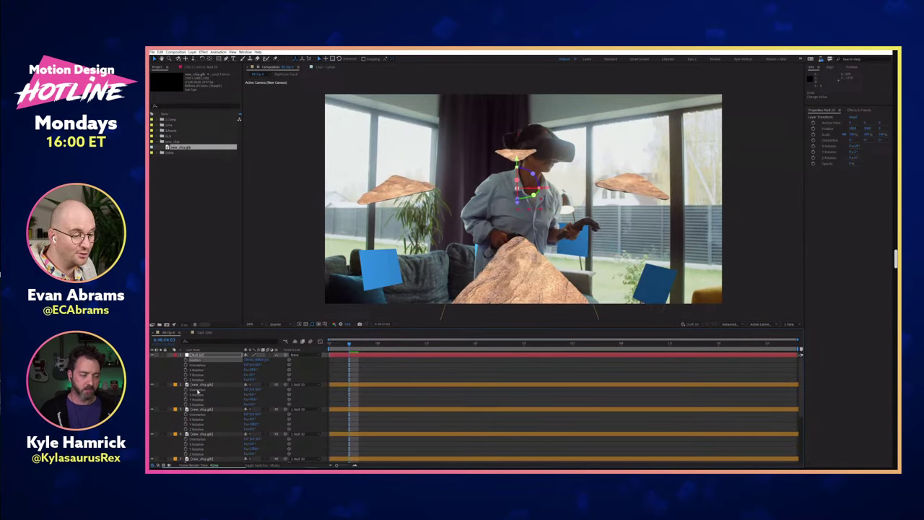
{"action": "left_click", "coordinate": [171, 385]}
{"action": "left_click", "coordinate": [171, 389]}
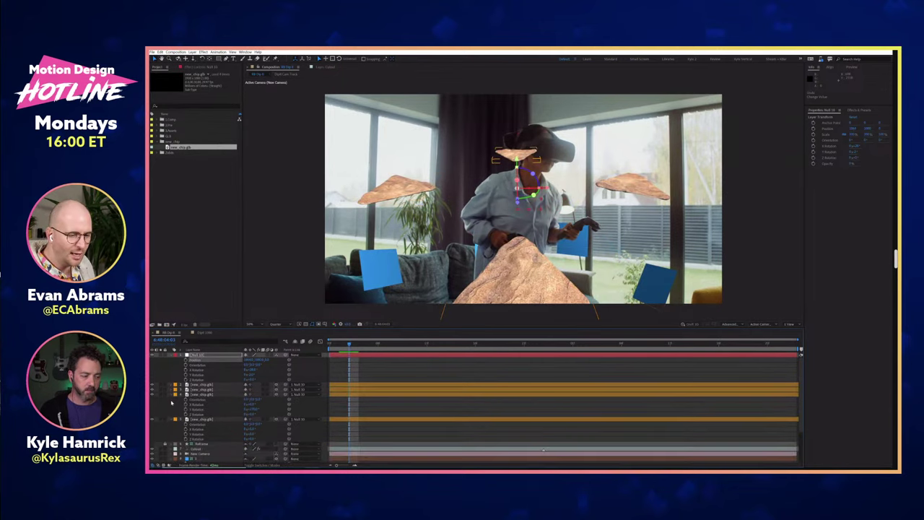
{"action": "left_click", "coordinate": [171, 395]}
{"action": "left_click", "coordinate": [171, 399]}
Step: Center the anchor points of all four chip layers on their own geometry
{"action": "left_click", "coordinate": [205, 385]}
{"action": "left_click", "coordinate": [208, 399], "text": "shift"}
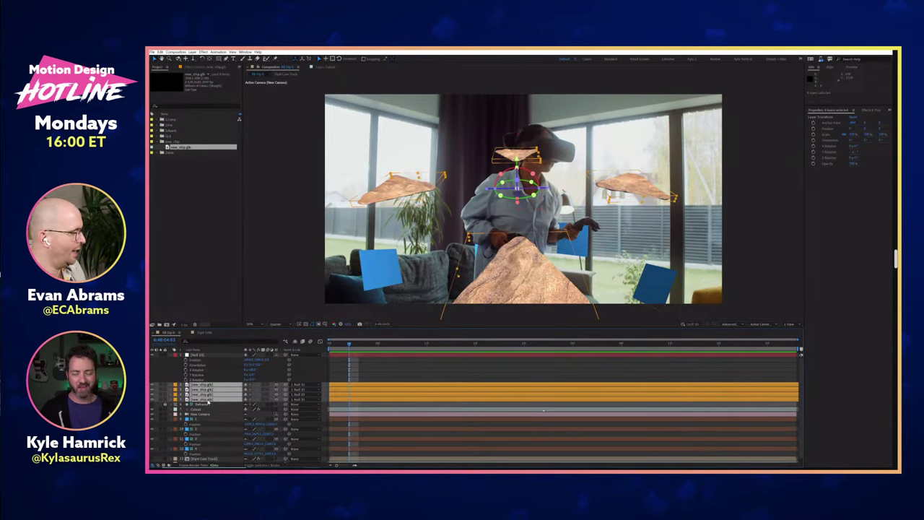
{"action": "key", "text": "ctrl+alt+Home"}
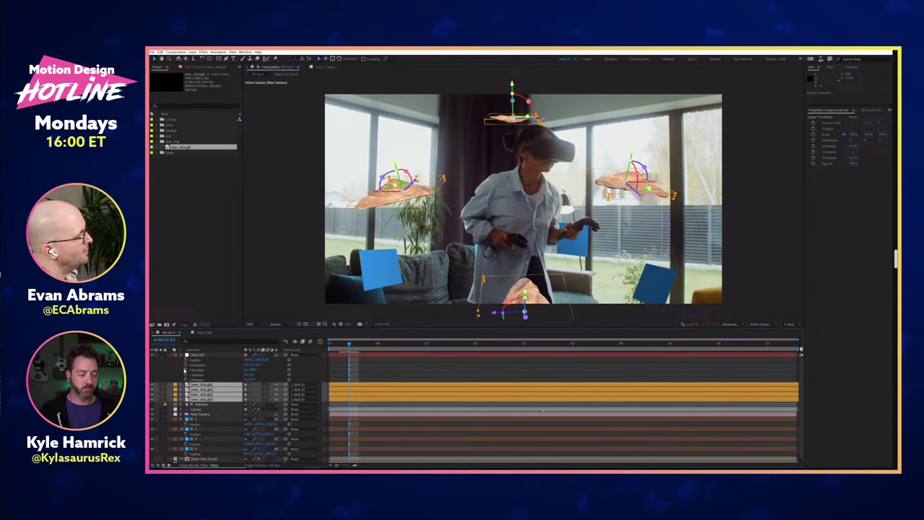
{"action": "key", "text": "F2"}
Step: Try turning the chip ring with the parent null's Y Rotation at a later frame, and undo the turn
{"action": "left_click", "coordinate": [219, 356]}
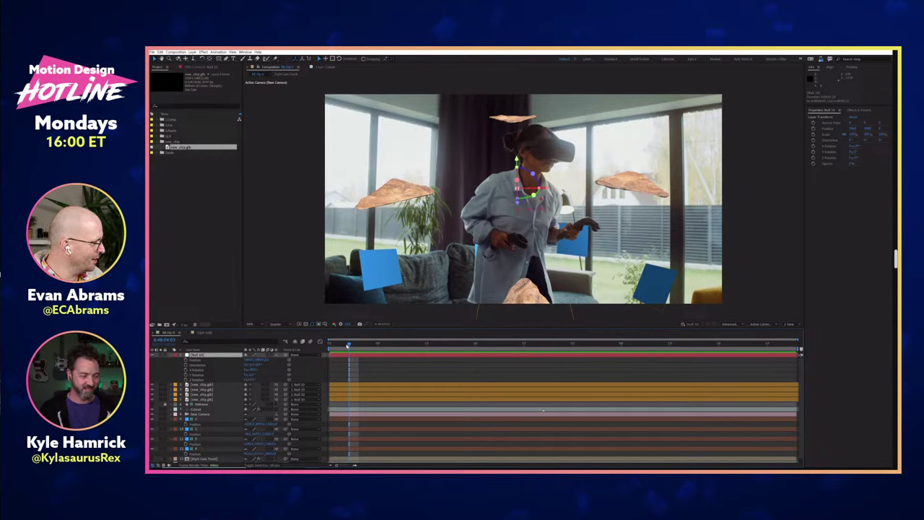
{"action": "left_click_drag", "start_coordinate": [348, 345], "coordinate": [387, 347]}
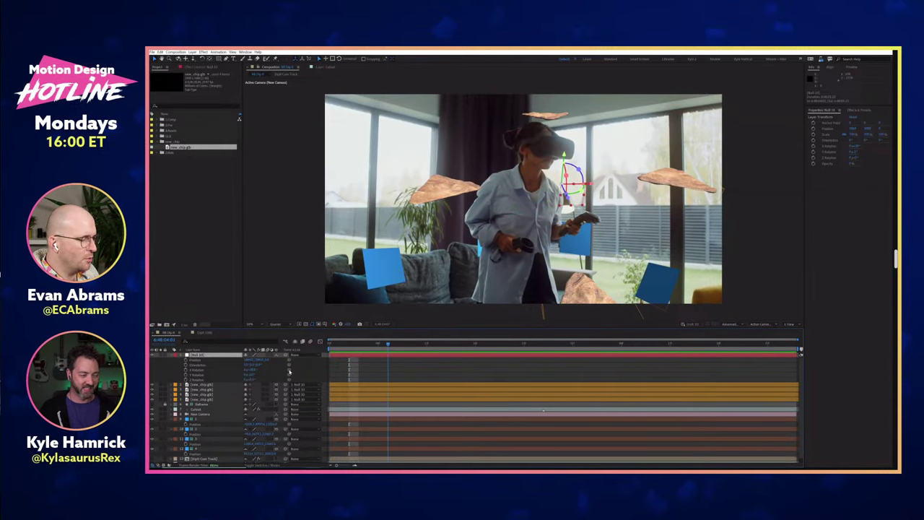
{"action": "left_click", "coordinate": [268, 360]}
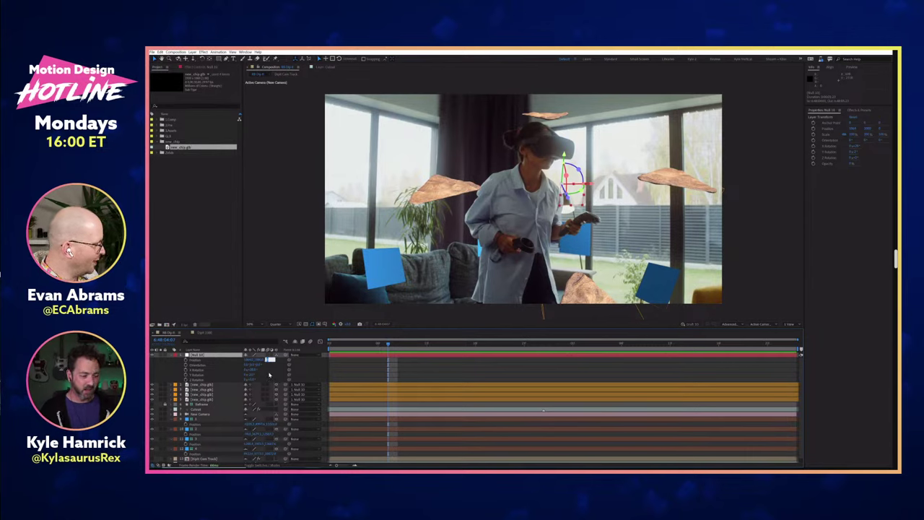
{"action": "left_click", "coordinate": [226, 366]}
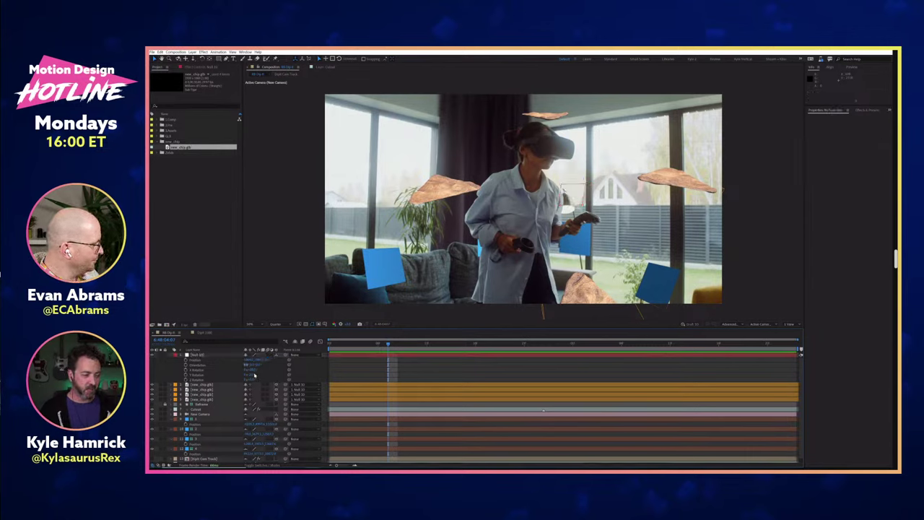
{"action": "mouse_move", "coordinate": [253, 375]}
{"action": "left_mouse_down"}
{"action": "mouse_move", "coordinate": [277, 371]}
{"action": "mouse_move", "coordinate": [221, 375]}
{"action": "mouse_move", "coordinate": [262, 373]}
{"action": "left_mouse_up"}
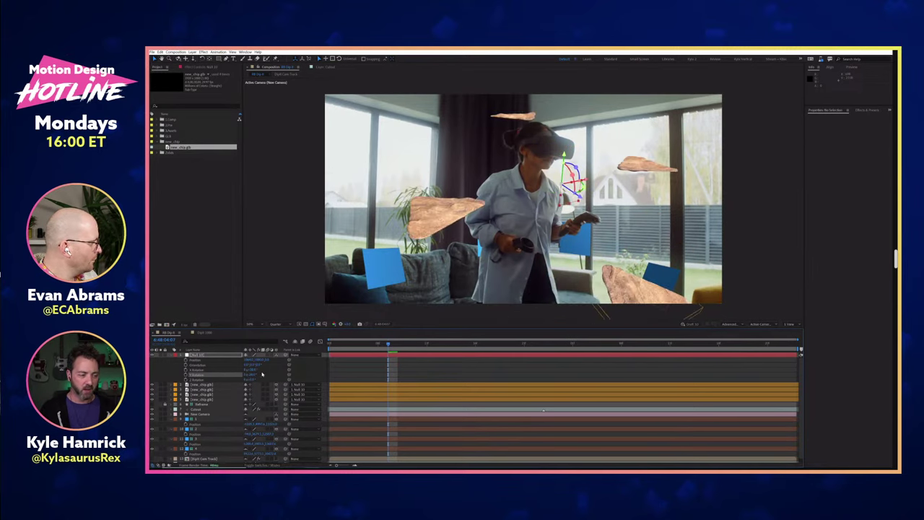
{"action": "key", "text": "ctrl+z"}
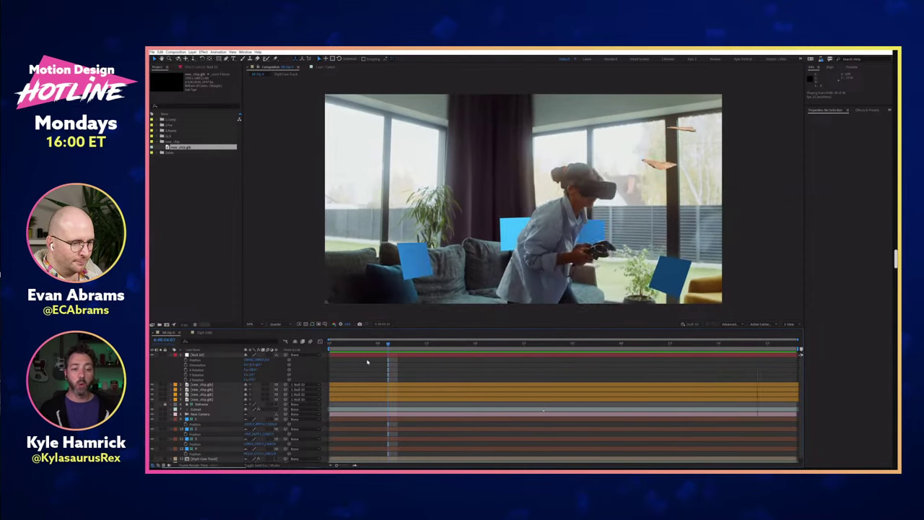
Step: Play back the shot and check several frames to see how the chips follow the camera move
{"action": "key", "text": "space"}
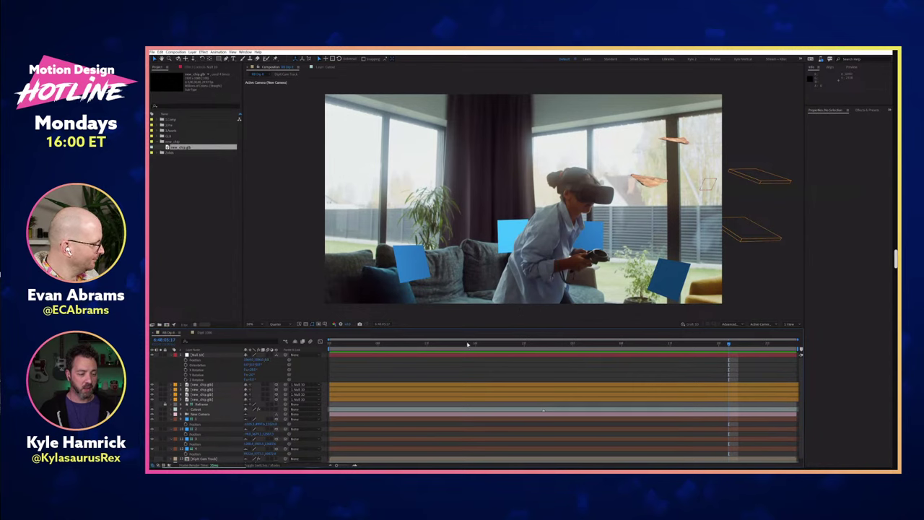
{"action": "left_click", "coordinate": [408, 344]}
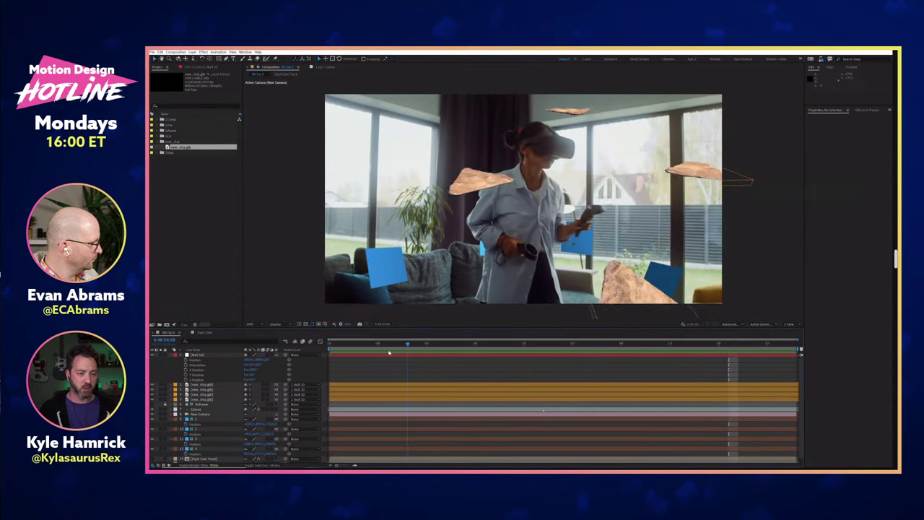
{"action": "left_click", "coordinate": [387, 345]}
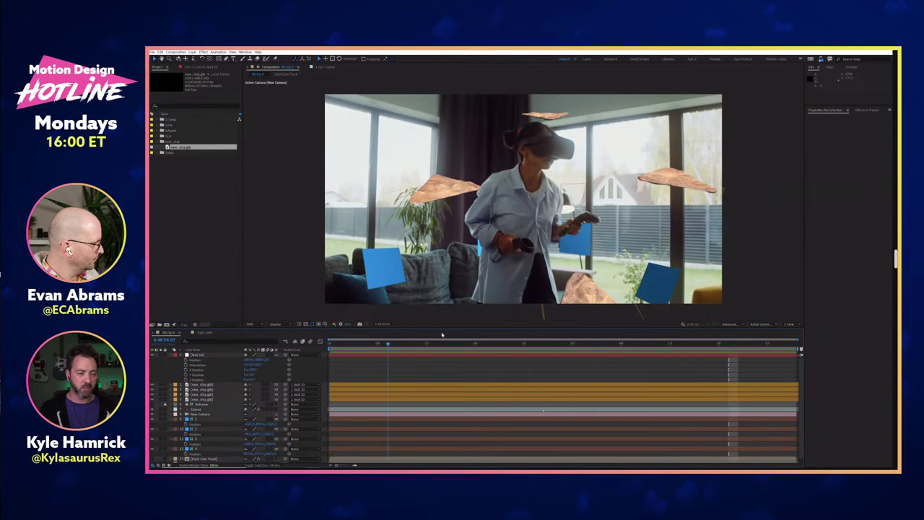
{"action": "left_click", "coordinate": [369, 345]}
{"action": "scroll", "coordinate": [233, 424], "scroll_direction": "down", "scroll_amount": 1}
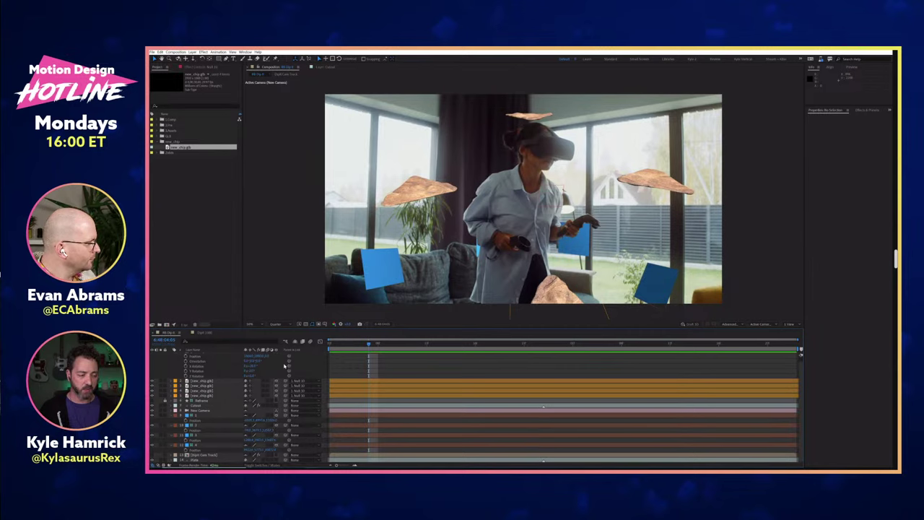
{"action": "scroll", "coordinate": [285, 363], "scroll_direction": "up", "scroll_amount": 1}
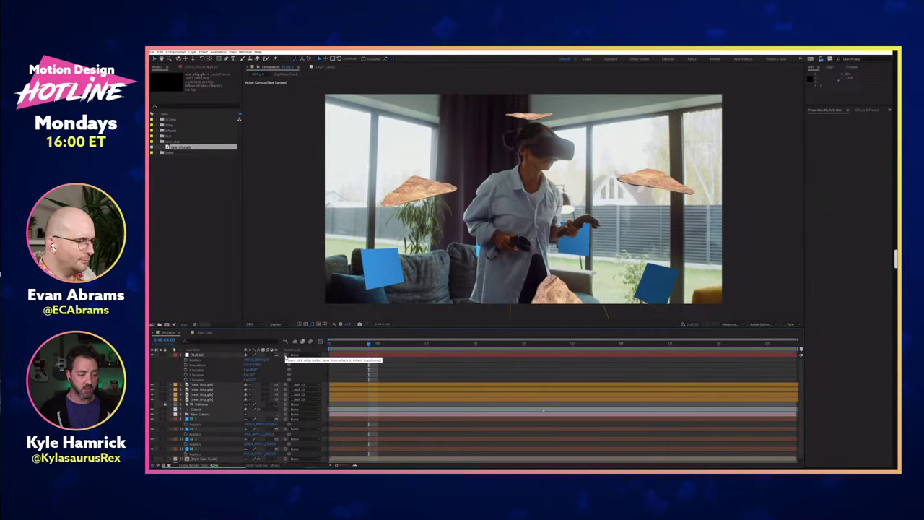
Step: Snap the chip ring's null to tracked layer 2 through parenting, and set its parent back to None
{"action": "left_click_drag", "start_coordinate": [284, 356], "coordinate": [213, 431]}
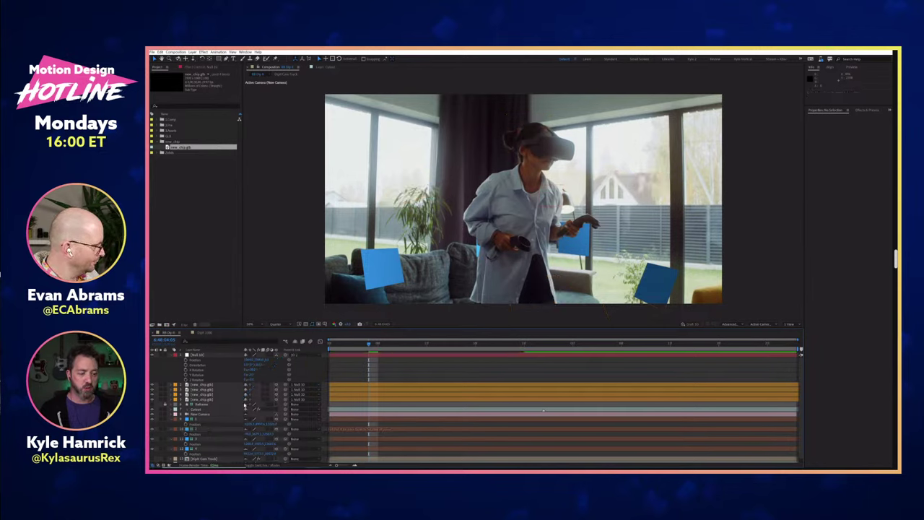
{"action": "left_click", "coordinate": [309, 356]}
{"action": "left_click", "coordinate": [308, 360]}
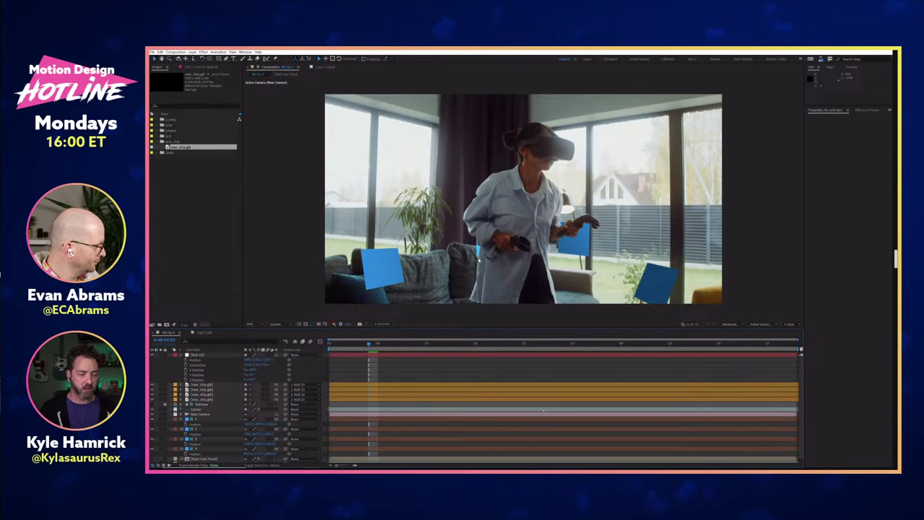
Step: Scale down the null until the chip ring fits inside the room, and preview the shot
{"action": "left_click", "coordinate": [217, 355]}
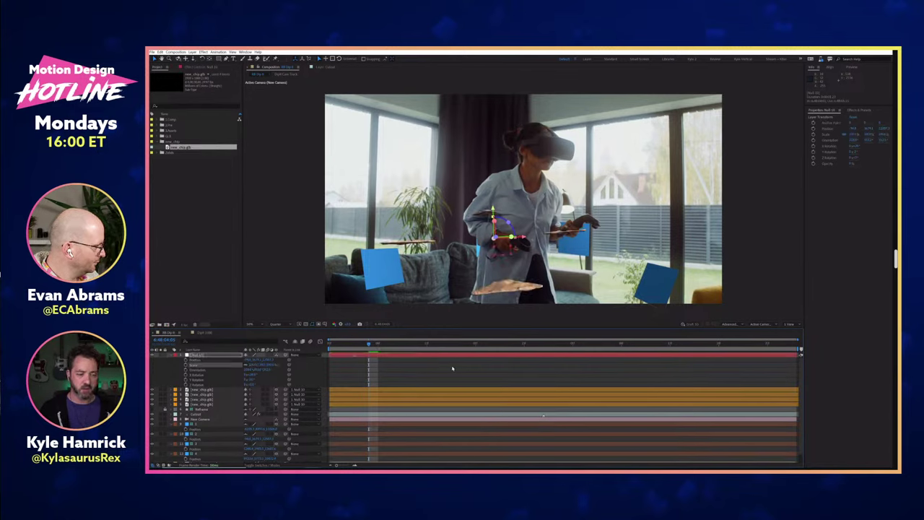
{"action": "key", "text": "space"}
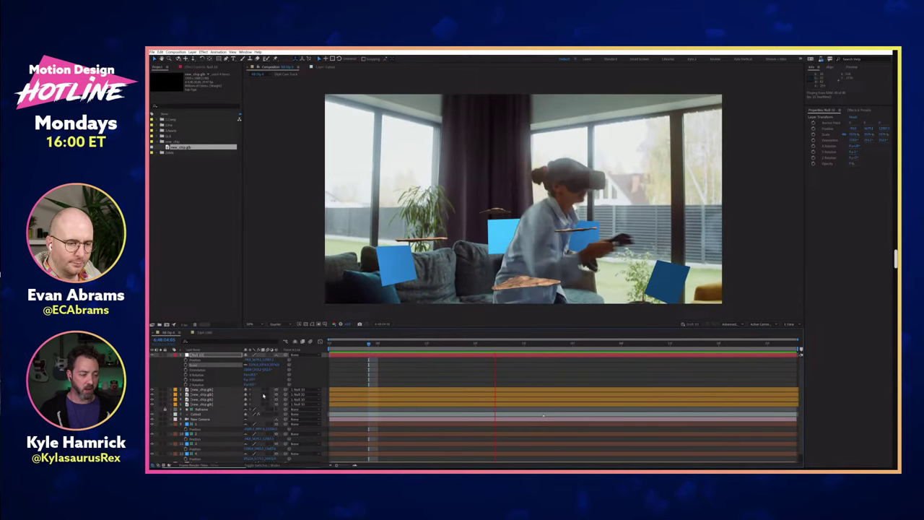
{"action": "key", "text": "space"}
Step: Hide the four blue tracked placeholder layers 1 to 4
{"action": "scroll", "coordinate": [153, 419], "scroll_direction": "down", "scroll_amount": 1}
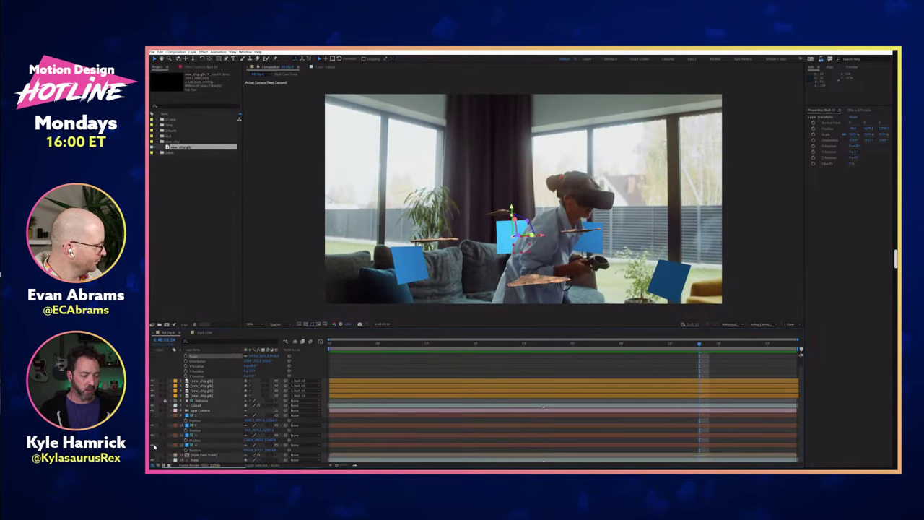
{"action": "left_click_drag", "start_coordinate": [153, 447], "coordinate": [150, 440]}
{"action": "scroll", "coordinate": [411, 382], "scroll_direction": "up", "scroll_amount": 1}
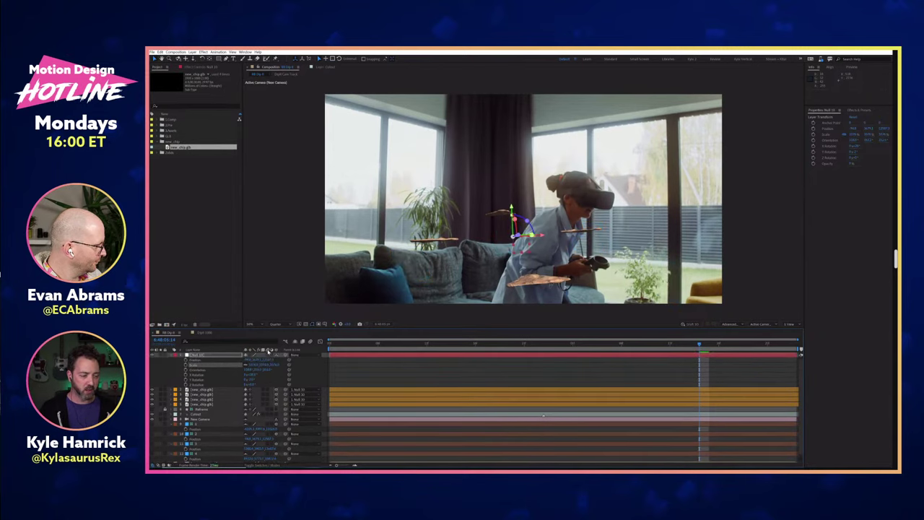
Step: Bring the null closer to the camera and shift it sideways toward the woman, and preview the placement
{"action": "left_click", "coordinate": [269, 360]}
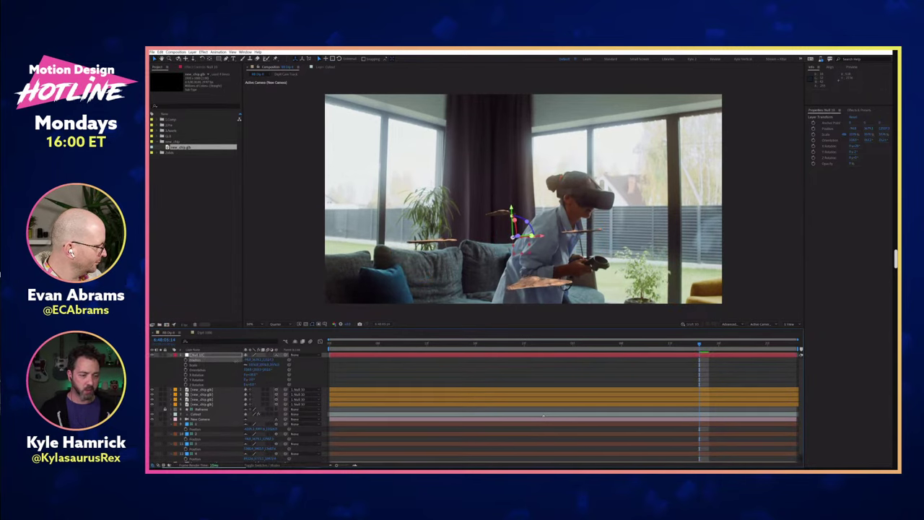
{"action": "left_click_drag", "start_coordinate": [172, 364], "coordinate": [160, 363]}
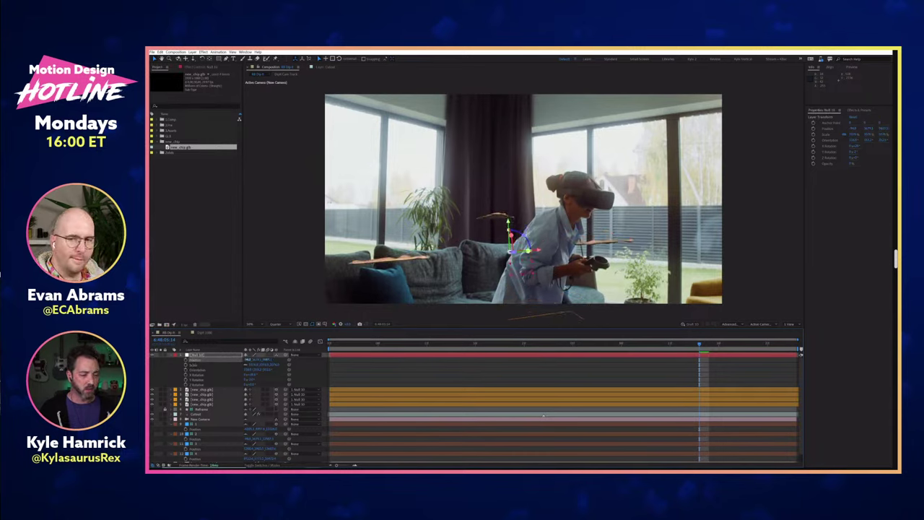
{"action": "left_click_drag", "start_coordinate": [538, 250], "coordinate": [569, 250]}
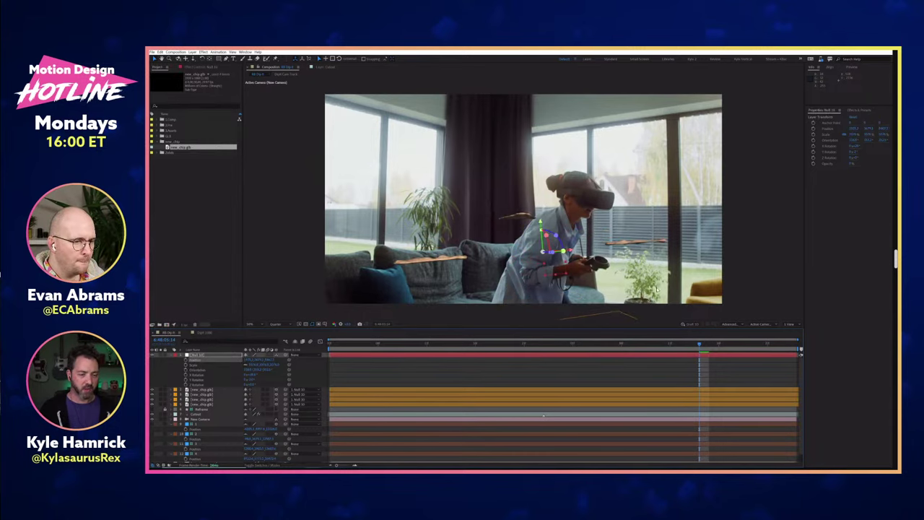
{"action": "key", "text": "space"}
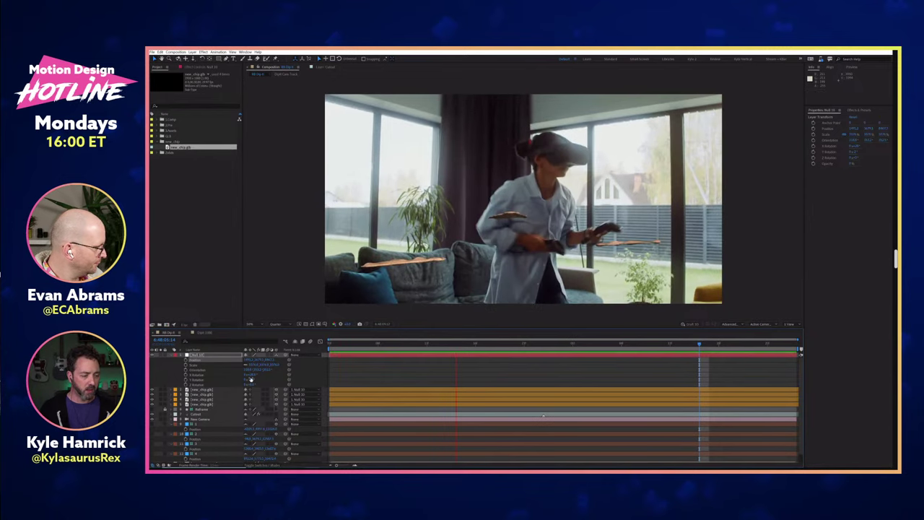
{"action": "key", "text": "space"}
Step: Tilt the null about X to expose the chip faces, and keyframe its Y Rotation from the composition's start to its end
{"action": "mouse_move", "coordinate": [252, 374]}
{"action": "left_mouse_down"}
{"action": "mouse_move", "coordinate": [278, 375]}
{"action": "mouse_move", "coordinate": [268, 375]}
{"action": "left_mouse_up"}
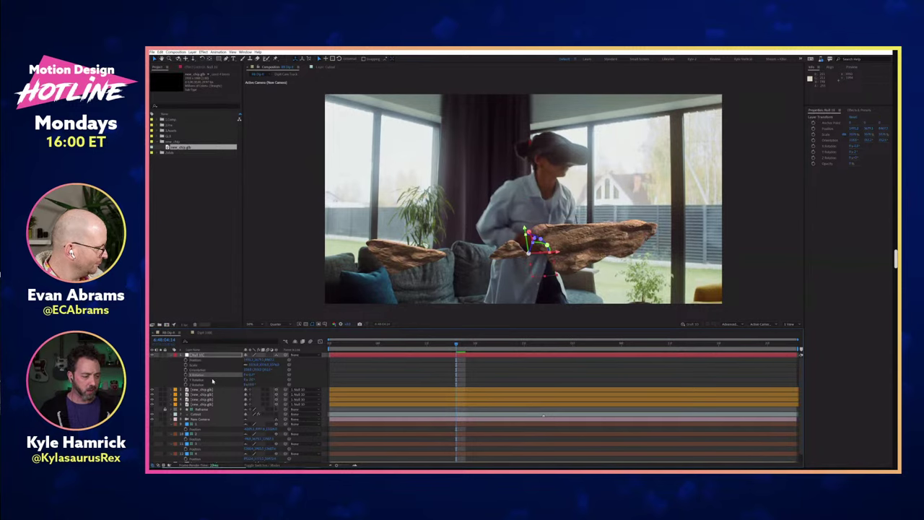
{"action": "left_click", "coordinate": [186, 380]}
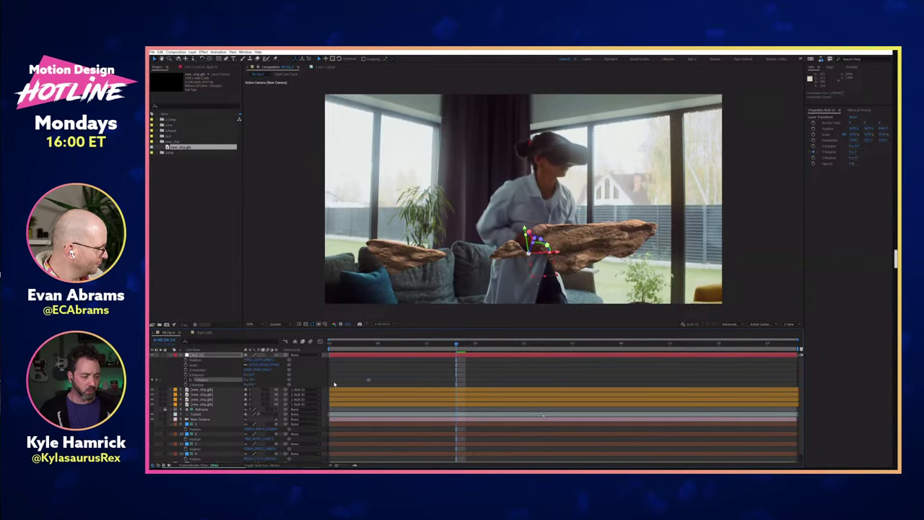
{"action": "left_click_drag", "start_coordinate": [252, 380], "coordinate": [314, 355]}
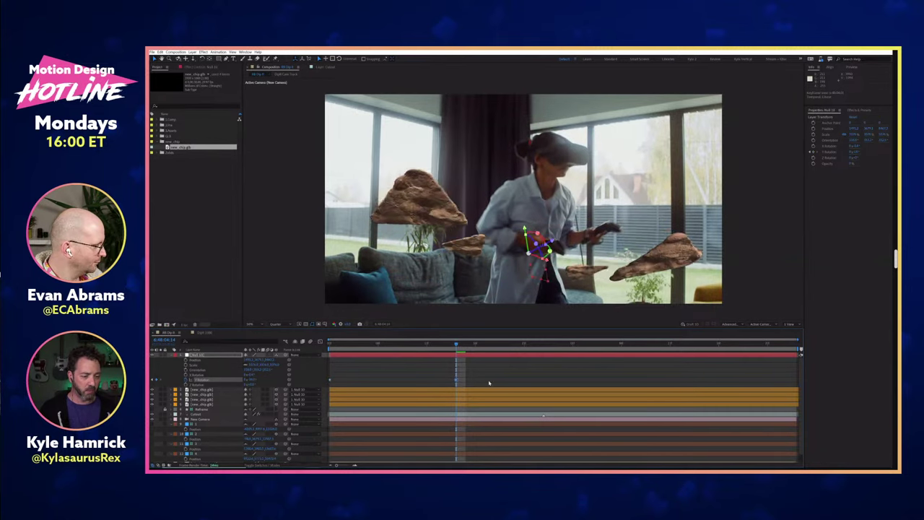
{"action": "left_click_drag", "start_coordinate": [500, 382], "coordinate": [793, 382]}
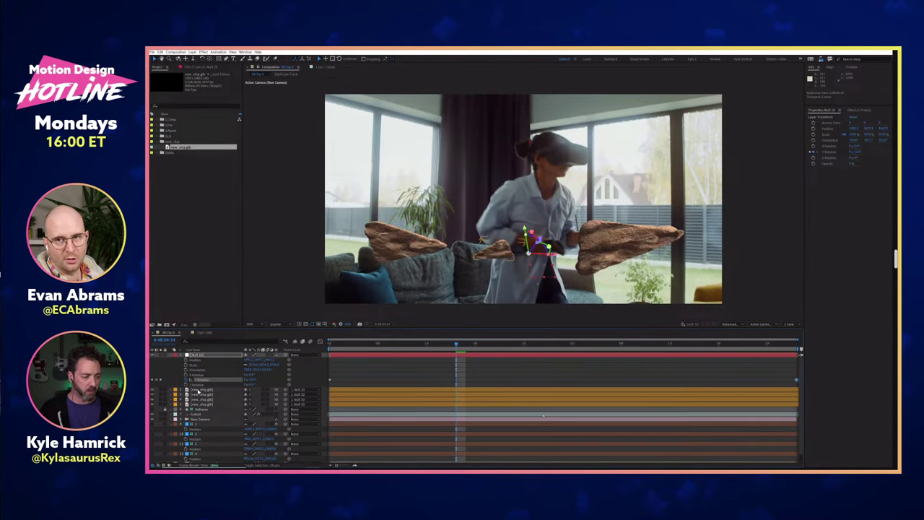
Step: Scale down the four chip layers together and preview the spinning ring
{"action": "left_click", "coordinate": [212, 390]}
{"action": "left_click", "coordinate": [230, 404], "text": "shift"}
{"action": "key", "text": "s"}
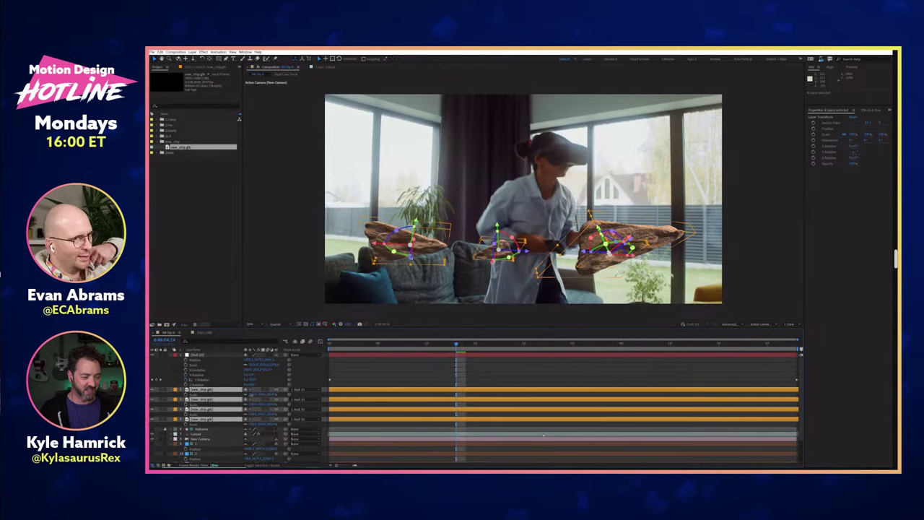
{"action": "left_click_drag", "start_coordinate": [249, 395], "coordinate": [247, 395]}
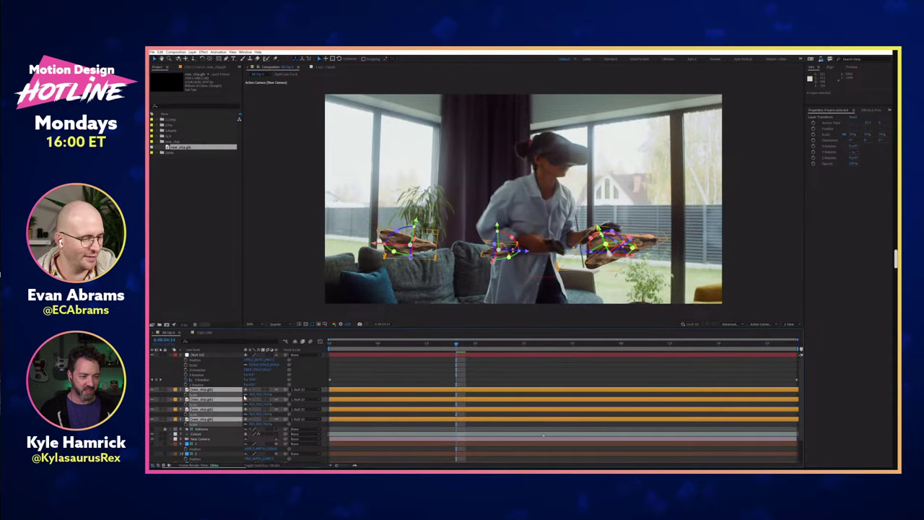
{"action": "left_click", "coordinate": [403, 368]}
{"action": "key", "text": "space"}
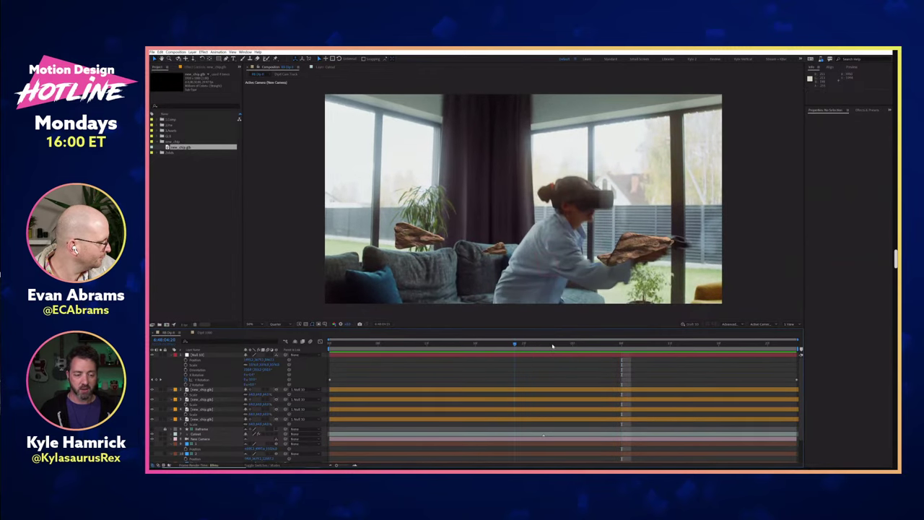
{"action": "key", "text": "space"}
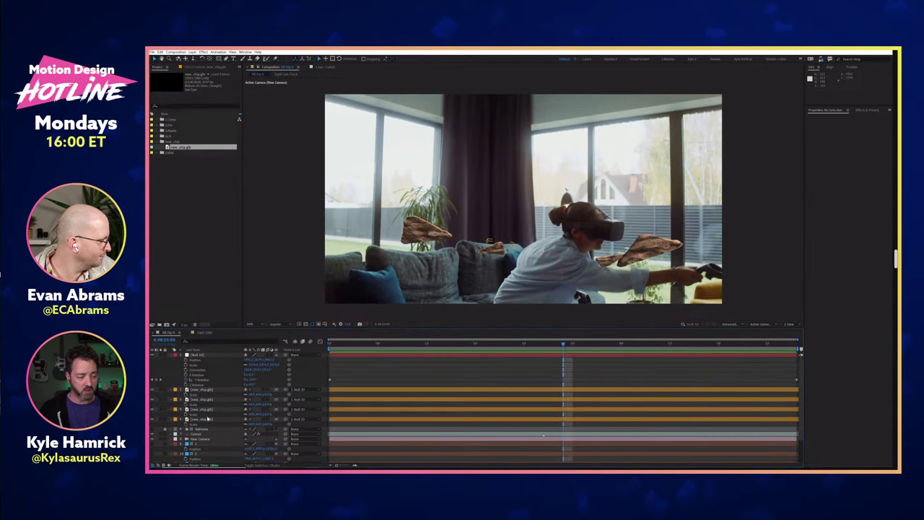
Step: Move the lower two chip layers below the Cutout layer so they pass behind the woman
{"action": "scroll", "coordinate": [207, 396], "scroll_direction": "down", "scroll_amount": 2}
{"action": "mouse_move", "coordinate": [208, 391]}
{"action": "left_mouse_down"}
{"action": "mouse_move", "coordinate": [211, 412]}
{"action": "mouse_move", "coordinate": [209, 405]}
{"action": "left_mouse_up"}
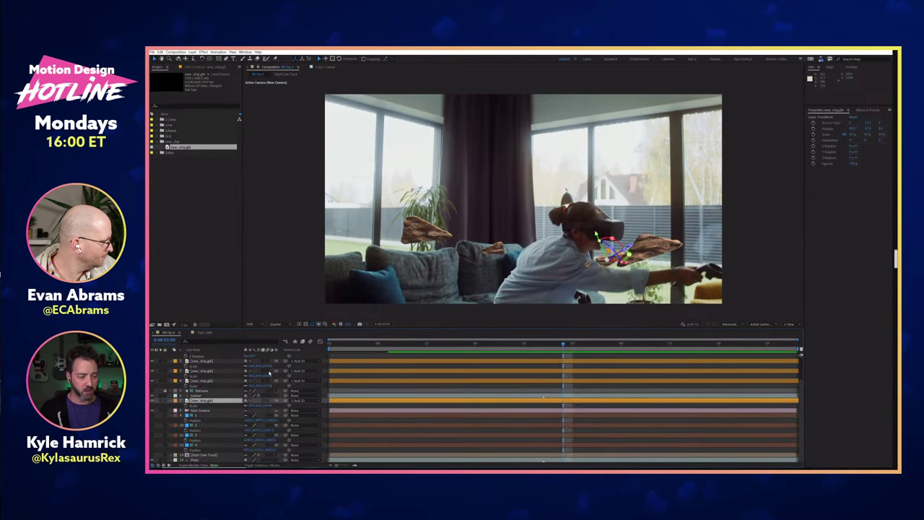
{"action": "left_click", "coordinate": [207, 380]}
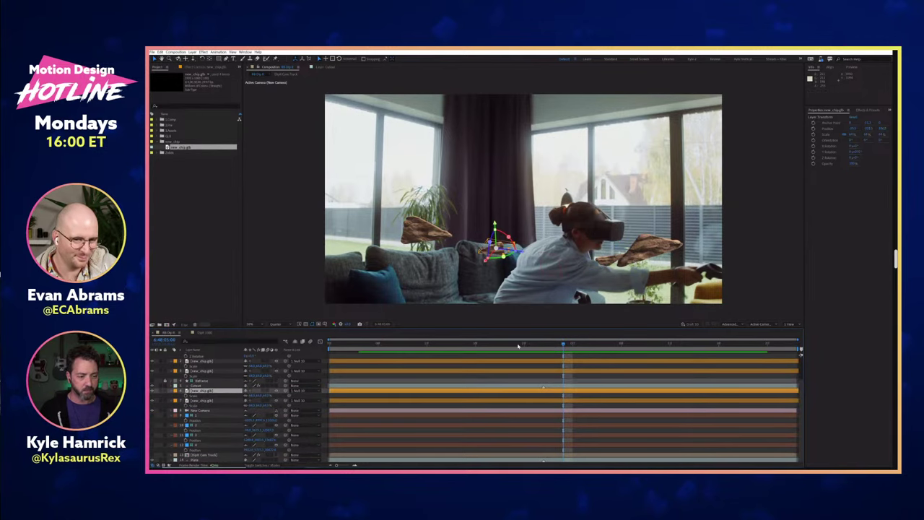
Step: Preview the chip ring at several points in the composition to check its layering against the woman
{"action": "mouse_move", "coordinate": [518, 345]}
{"action": "left_mouse_down"}
{"action": "mouse_move", "coordinate": [348, 343]}
{"action": "mouse_move", "coordinate": [517, 338]}
{"action": "left_mouse_up"}
{"action": "left_click", "coordinate": [437, 344]}
{"action": "left_click", "coordinate": [524, 345]}
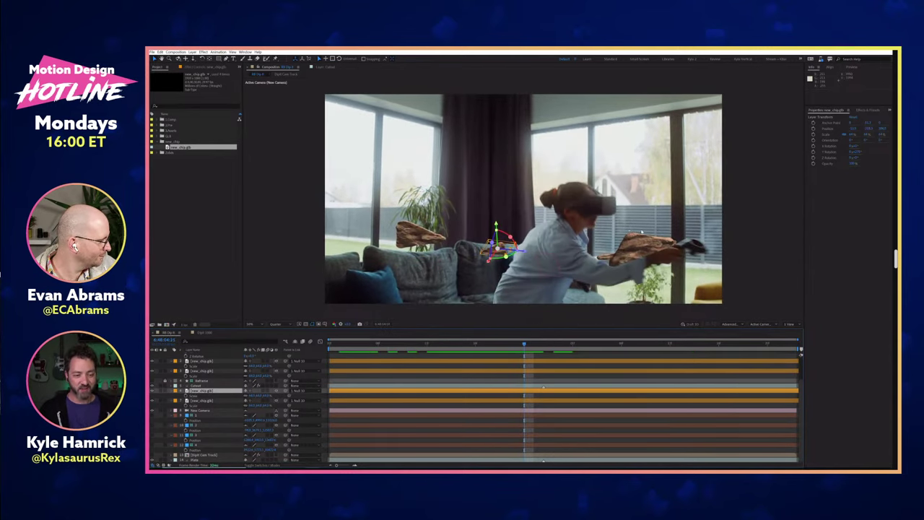
Step: Switch to the finished Salsa Simulator video, examine the flying chips in the DIP IT shot, and return to the composition
{"action": "key", "text": "alt+Tab"}
{"action": "key", "text": "alt+Tab"}
{"action": "key", "text": "alt+Tab"}
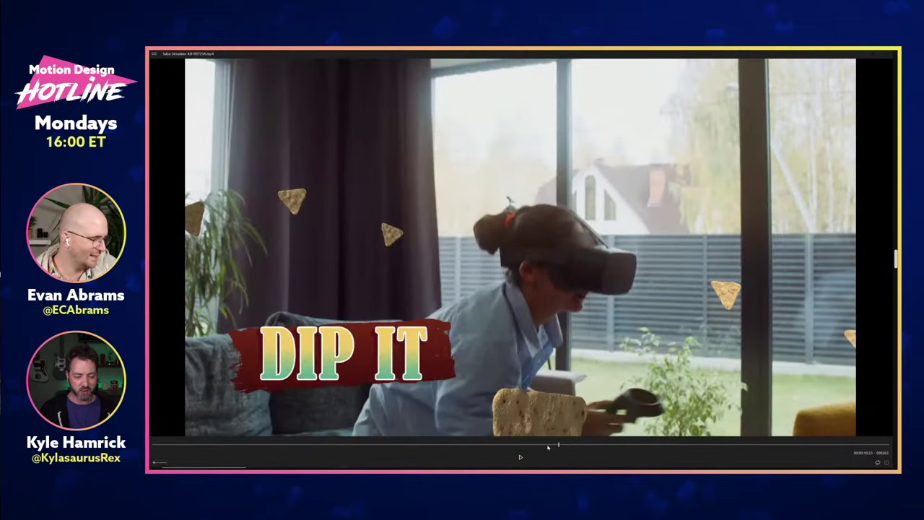
{"action": "left_click", "coordinate": [533, 446]}
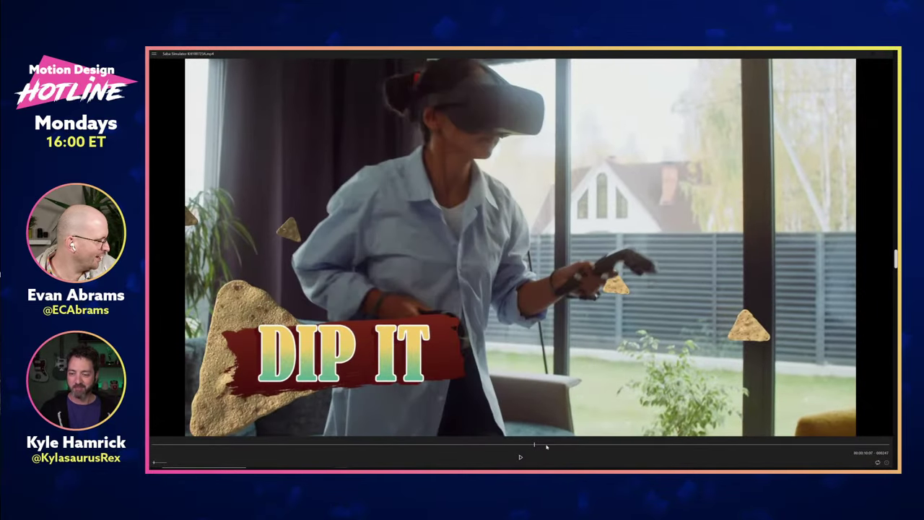
{"action": "left_click_drag", "start_coordinate": [546, 447], "coordinate": [563, 446]}
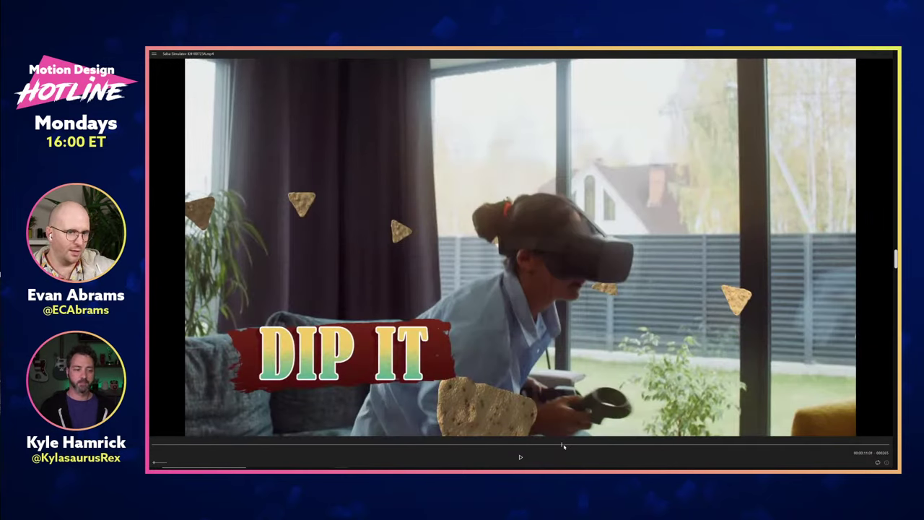
{"action": "key", "text": "alt+Tab"}
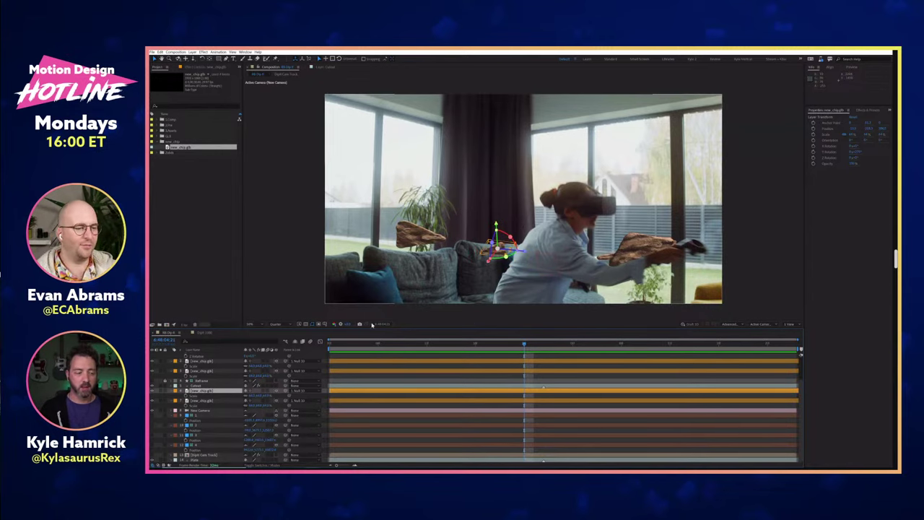
Step: Collapse the revealed properties of all layers in the composition and select the Cutout layer
{"action": "left_click", "coordinate": [201, 361]}
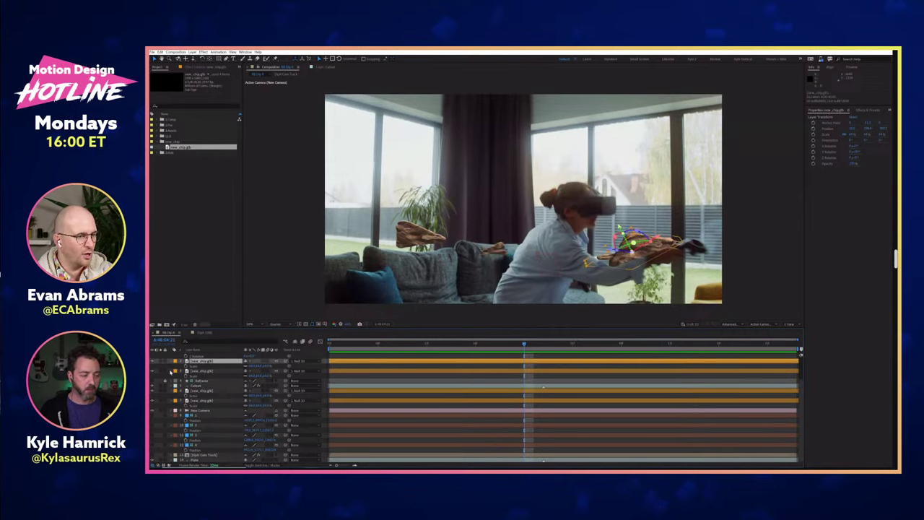
{"action": "key", "text": "ctrl+a"}
{"action": "key", "text": "u"}
{"action": "left_click", "coordinate": [194, 438]}
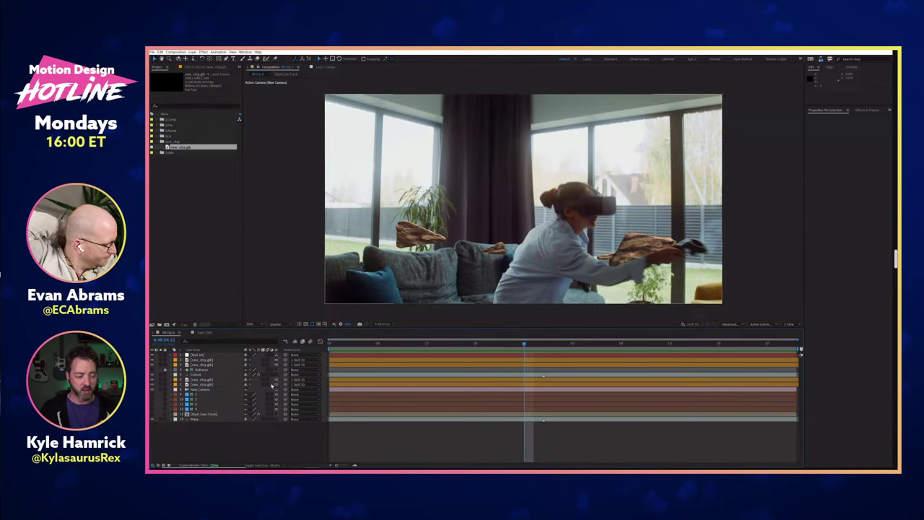
{"action": "left_click", "coordinate": [270, 391]}
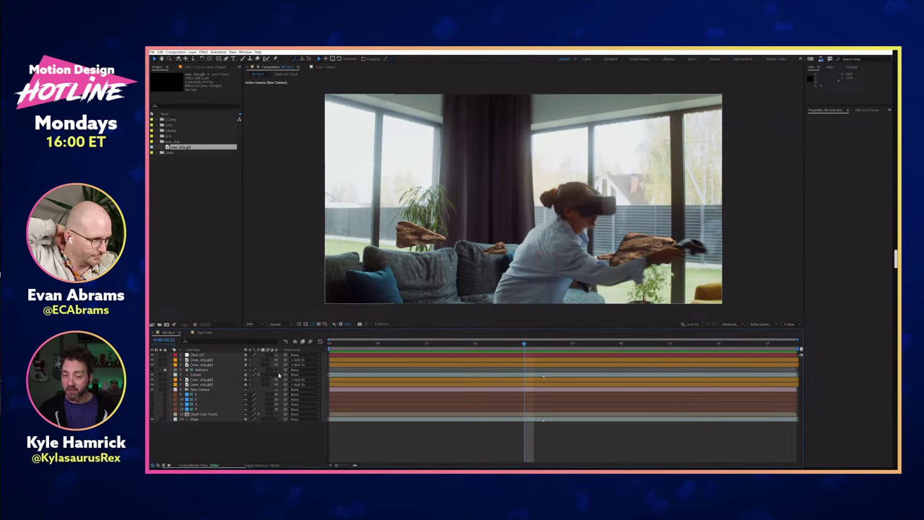
{"action": "left_click", "coordinate": [200, 374]}
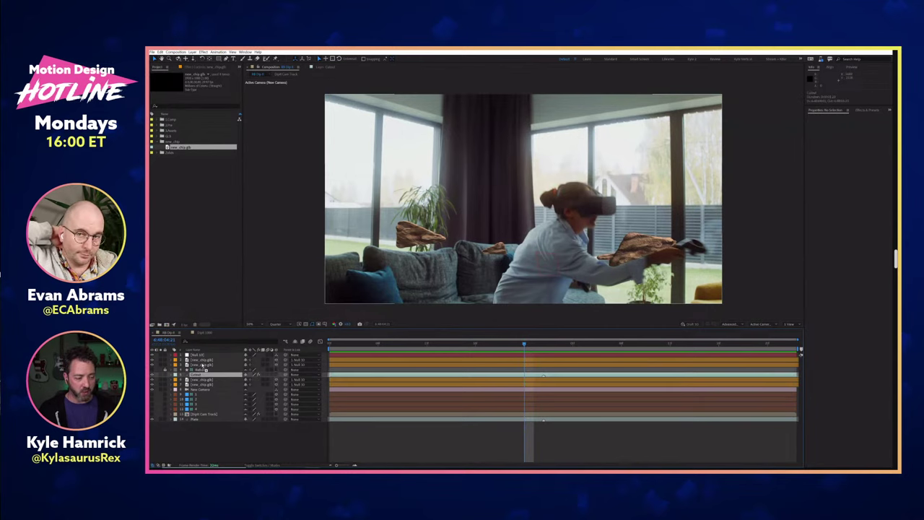
{"action": "left_click_drag", "start_coordinate": [201, 361], "coordinate": [200, 376]}
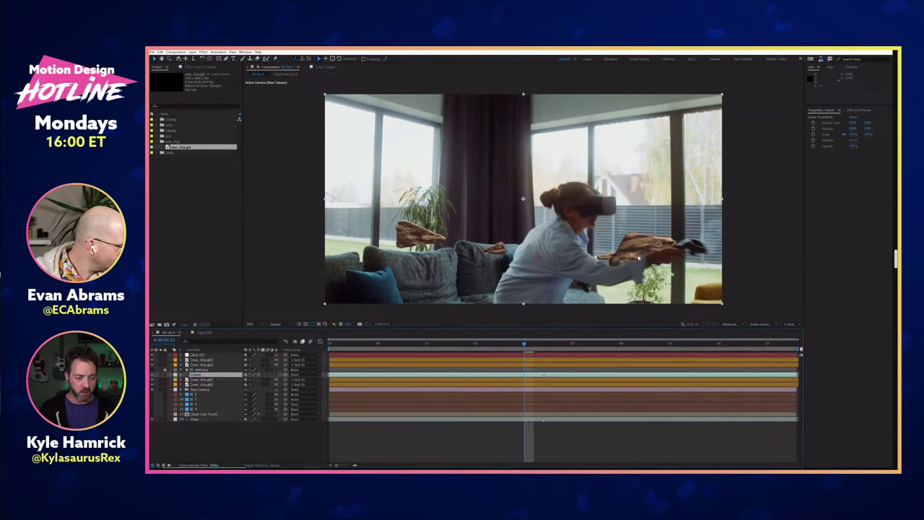